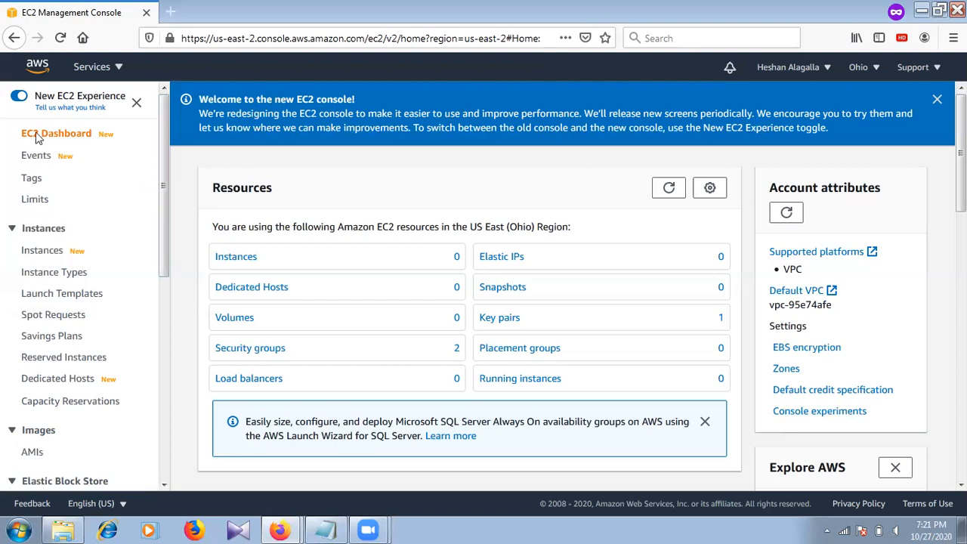
Step: Look through the EC2 navigation categories, from Instances and Images to Elastic Block Store, Network & Security, Load Balancing and Auto Scaling
{"action": "left_click_drag", "start_coordinate": [165, 163], "coordinate": [170, 63]}
{"action": "mouse_move", "coordinate": [962, 145]}
{"action": "left_mouse_down"}
{"action": "mouse_move", "coordinate": [962, 201]}
{"action": "mouse_move", "coordinate": [961, 136]}
{"action": "left_mouse_up"}
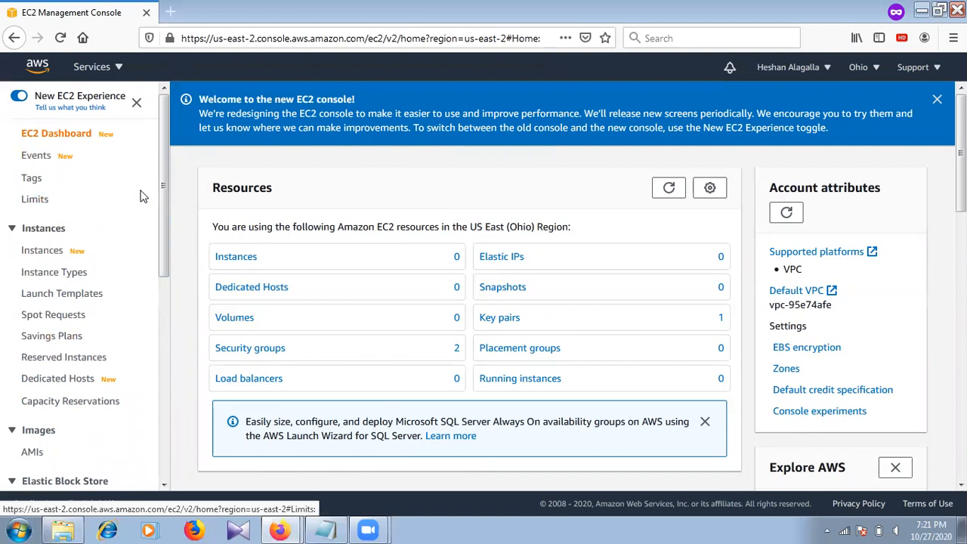
{"action": "left_click_drag", "start_coordinate": [162, 165], "coordinate": [162, 202]}
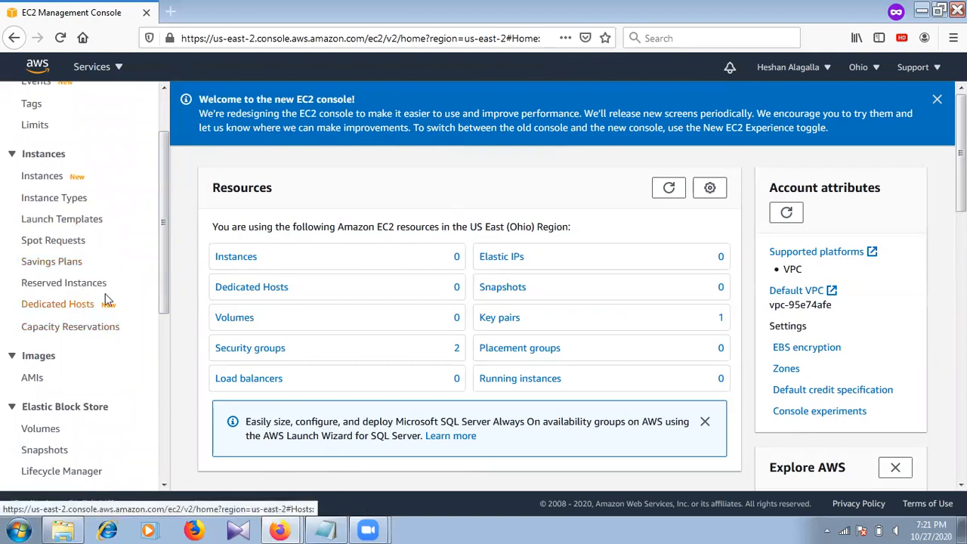
{"action": "scroll", "coordinate": [166, 259], "scroll_direction": "down", "scroll_amount": 2}
{"action": "scroll", "coordinate": [166, 259], "scroll_direction": "down", "scroll_amount": 2}
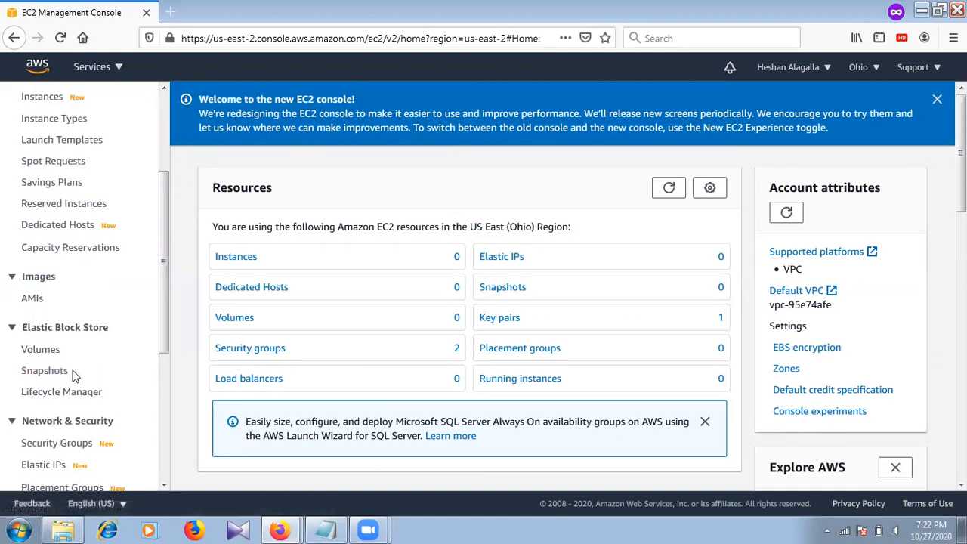
{"action": "left_click_drag", "start_coordinate": [163, 208], "coordinate": [167, 261]}
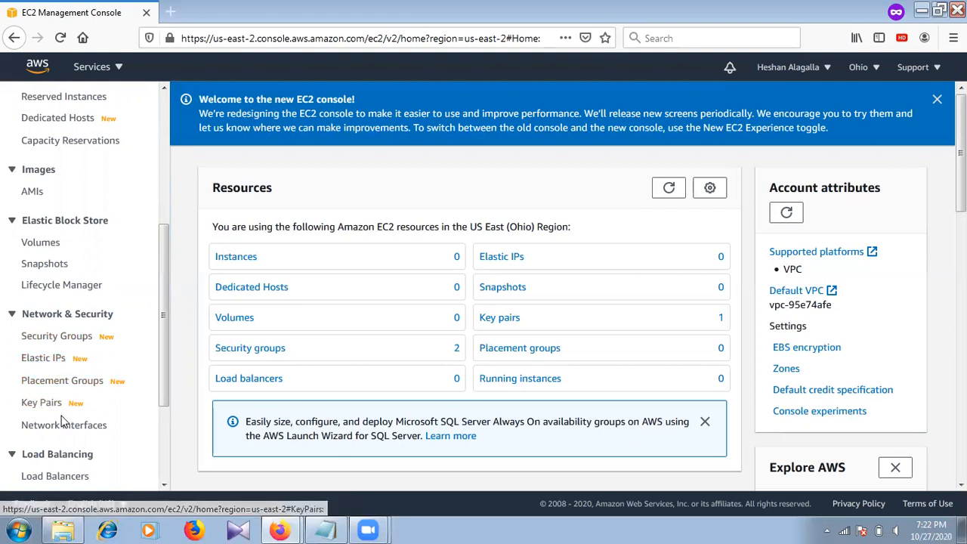
{"action": "left_click_drag", "start_coordinate": [163, 253], "coordinate": [168, 327]}
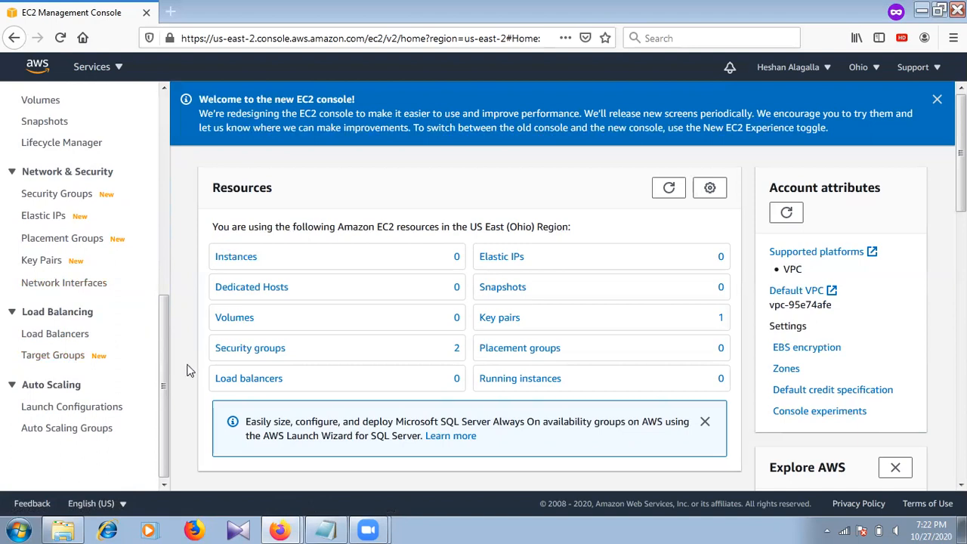
{"action": "left_click_drag", "start_coordinate": [167, 357], "coordinate": [171, 96]}
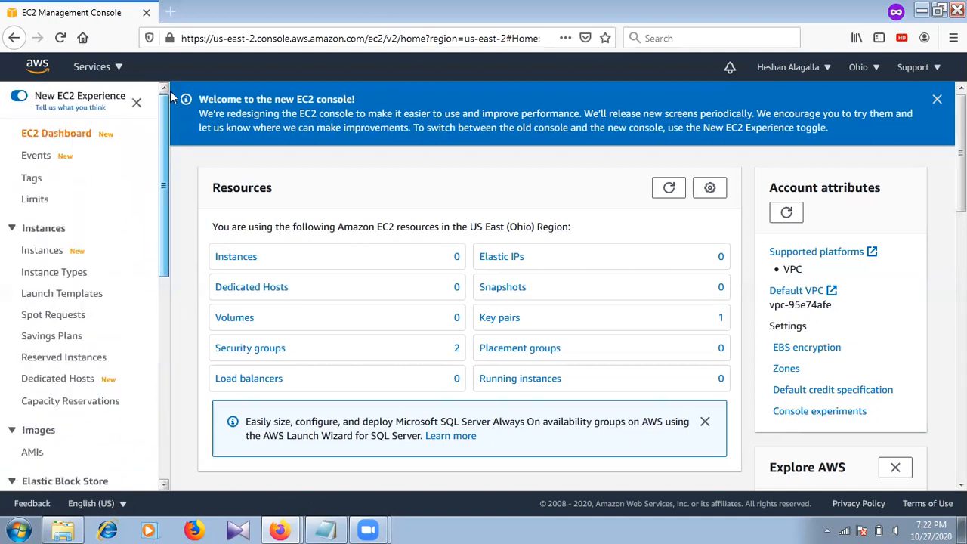
{"action": "left_click_drag", "start_coordinate": [162, 133], "coordinate": [166, 266]}
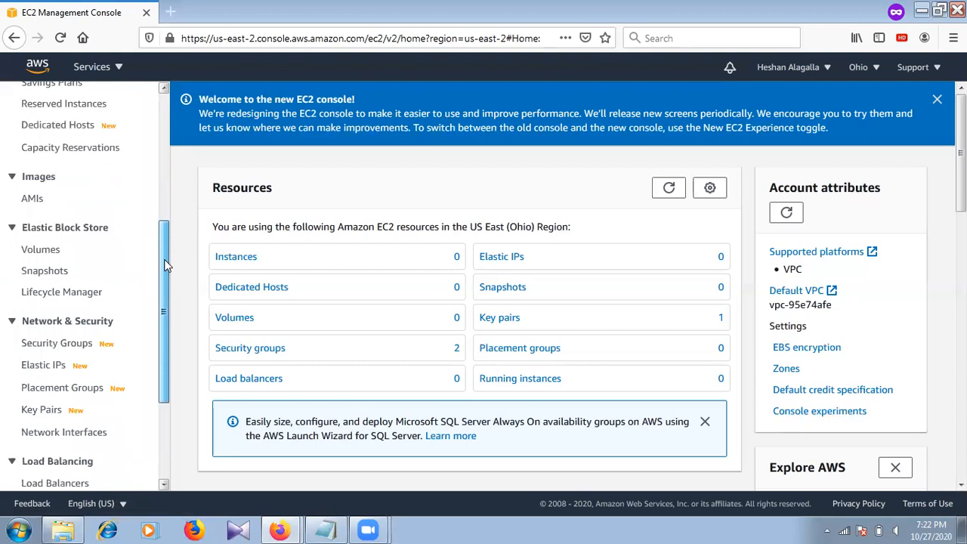
{"action": "left_click_drag", "start_coordinate": [166, 266], "coordinate": [183, 121]}
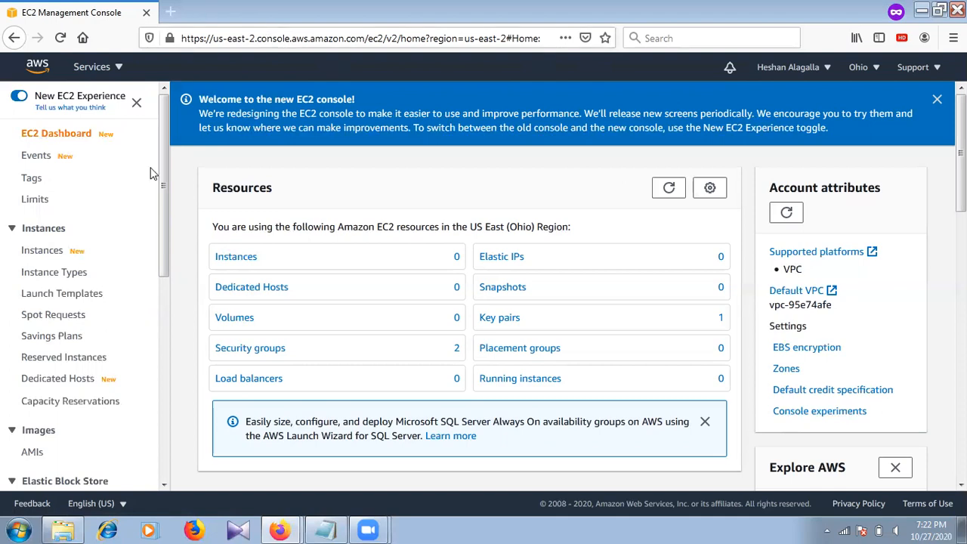
{"action": "left_click_drag", "start_coordinate": [161, 141], "coordinate": [155, 115]}
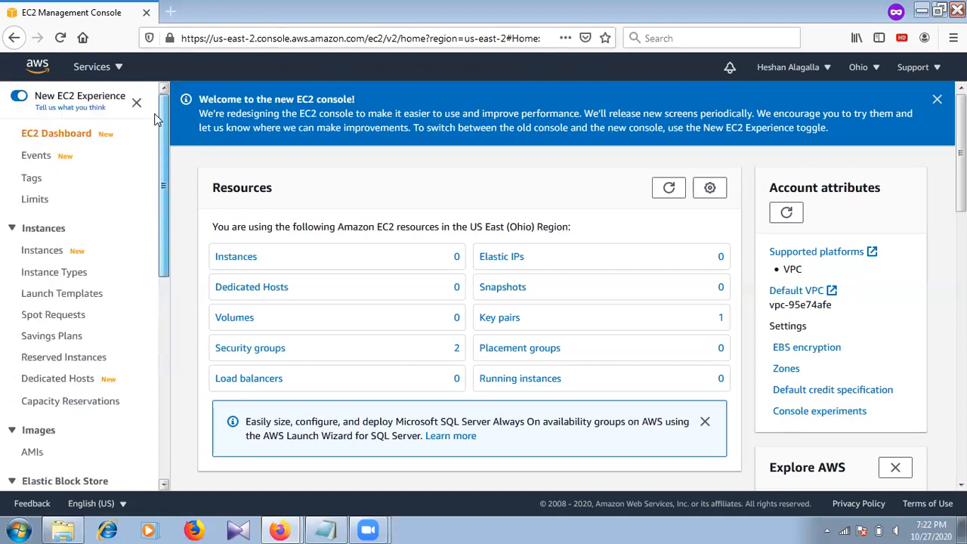
{"action": "mouse_move", "coordinate": [161, 165]}
{"action": "left_mouse_down"}
{"action": "mouse_move", "coordinate": [186, 325]}
{"action": "mouse_move", "coordinate": [169, 161]}
{"action": "left_mouse_up"}
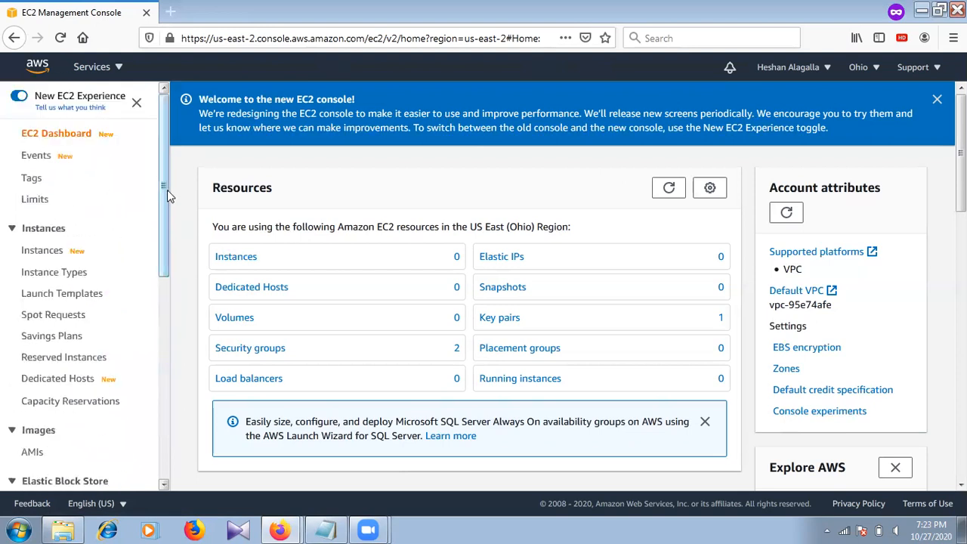
{"action": "left_click_drag", "start_coordinate": [161, 157], "coordinate": [164, 56]}
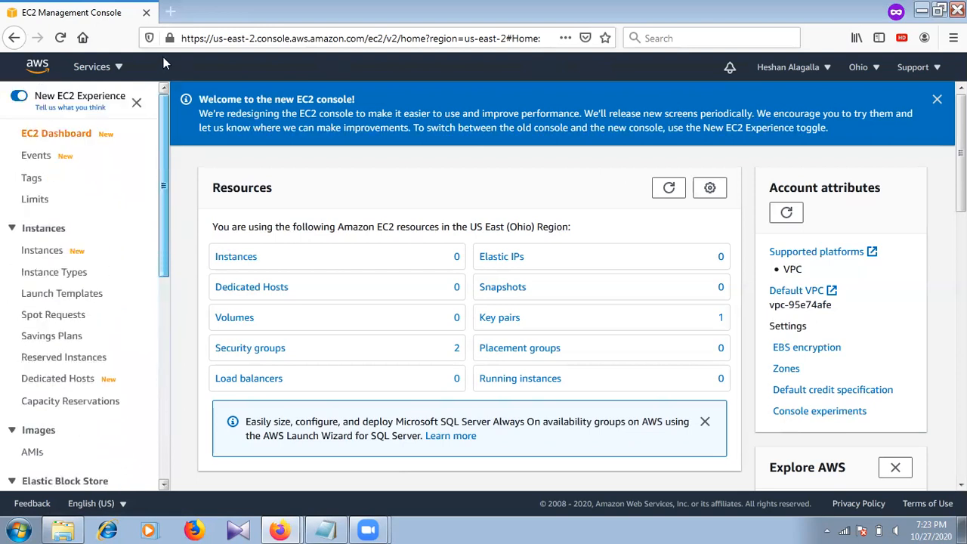
{"action": "left_click_drag", "start_coordinate": [168, 237], "coordinate": [167, 117]}
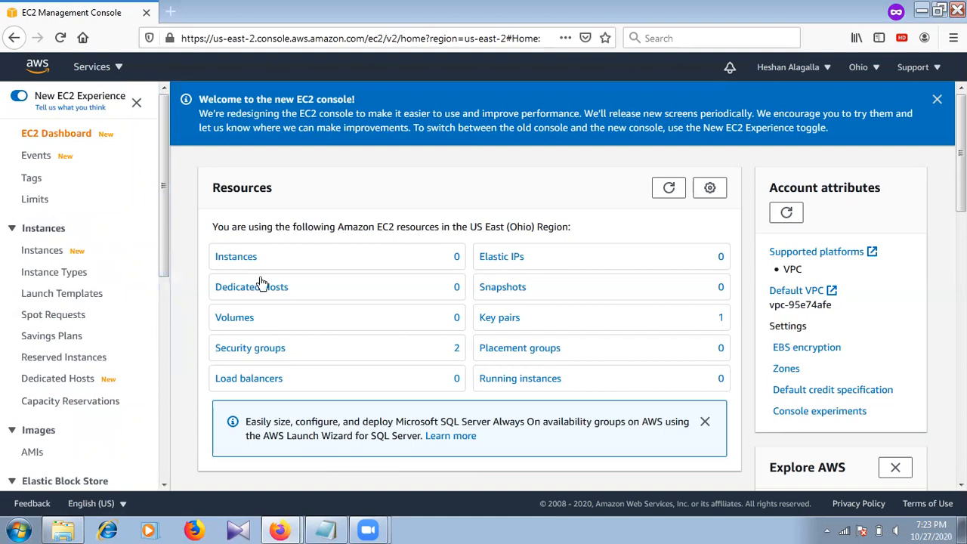
Step: Examine the EC2 dashboard's Resources, Account attributes, Launch instance, Scheduled events and Explore AWS sections
{"action": "double_click", "coordinate": [254, 188]}
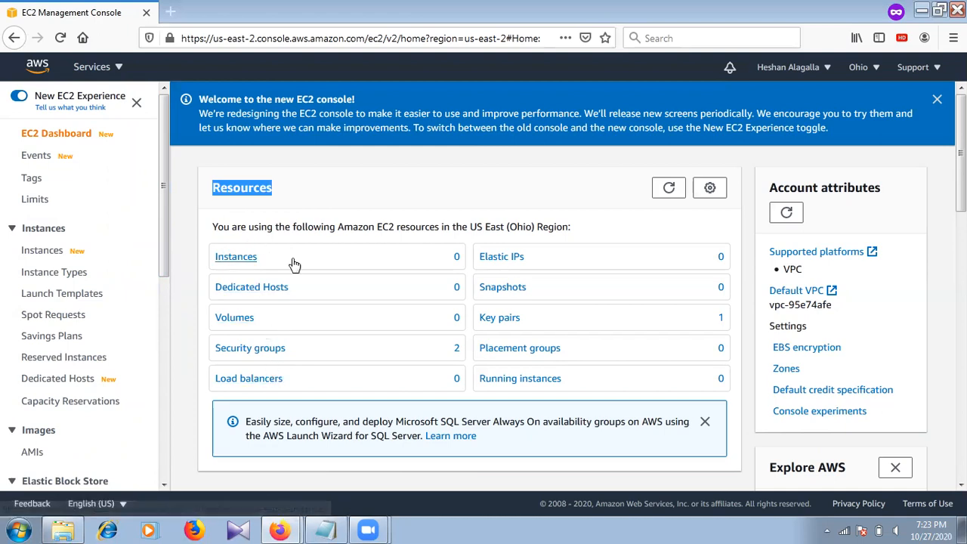
{"action": "left_click", "coordinate": [344, 204]}
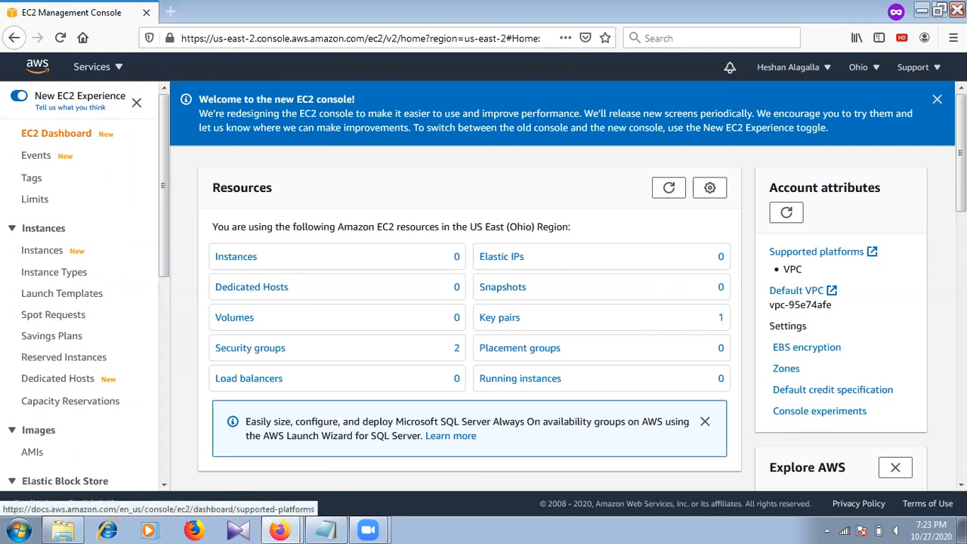
{"action": "scroll", "coordinate": [960, 181], "scroll_direction": "down", "scroll_amount": 2}
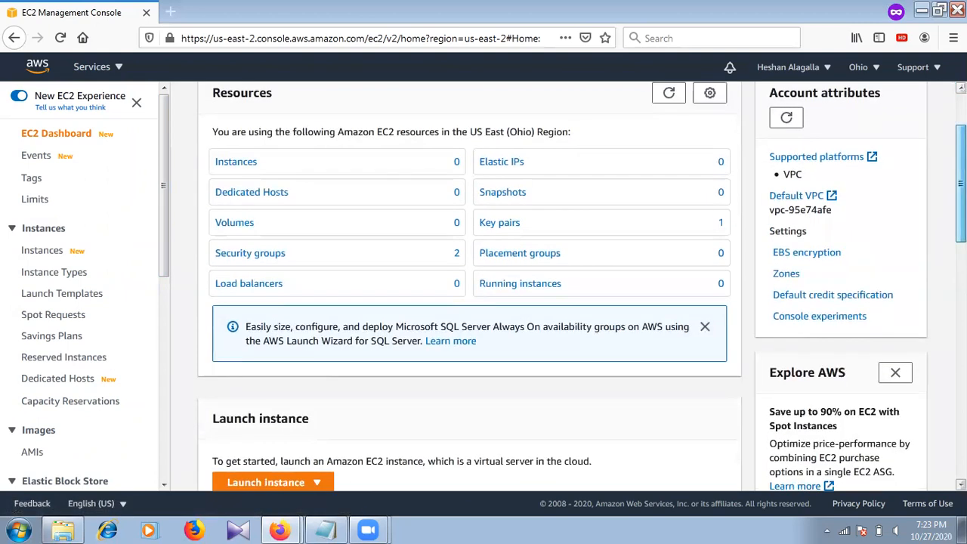
{"action": "left_click_drag", "start_coordinate": [961, 184], "coordinate": [962, 183]}
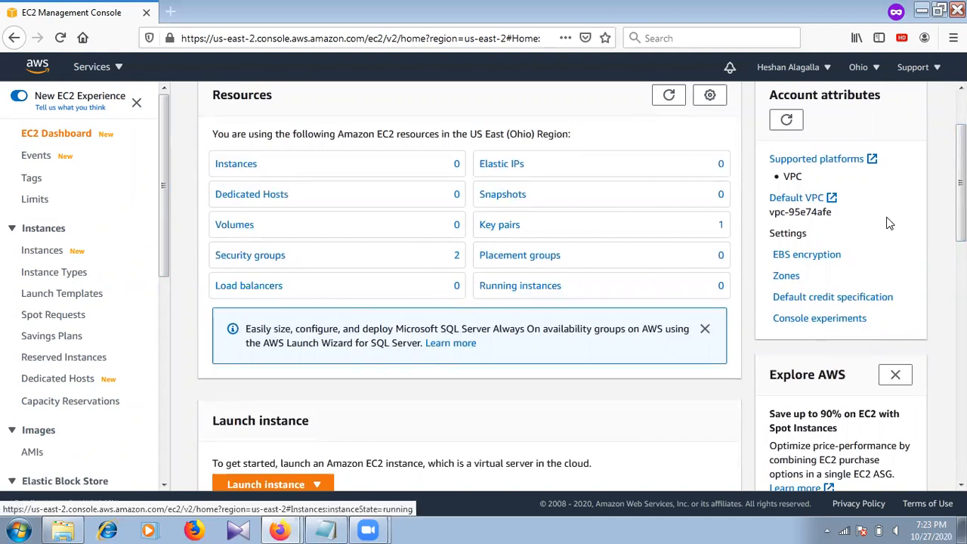
{"action": "scroll", "coordinate": [961, 181], "scroll_direction": "down", "scroll_amount": 1}
{"action": "scroll", "coordinate": [961, 189], "scroll_direction": "down", "scroll_amount": 3}
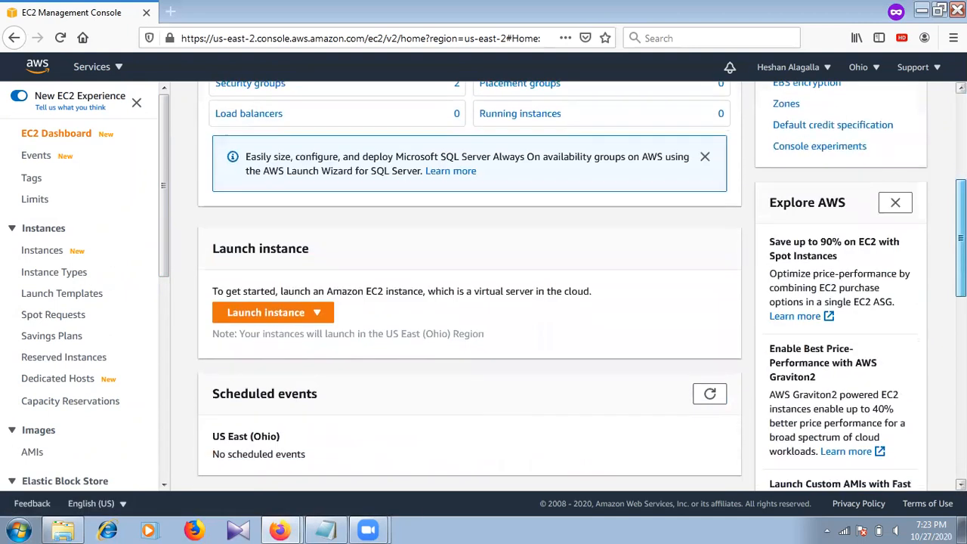
{"action": "scroll", "coordinate": [961, 189], "scroll_direction": "up", "scroll_amount": 4}
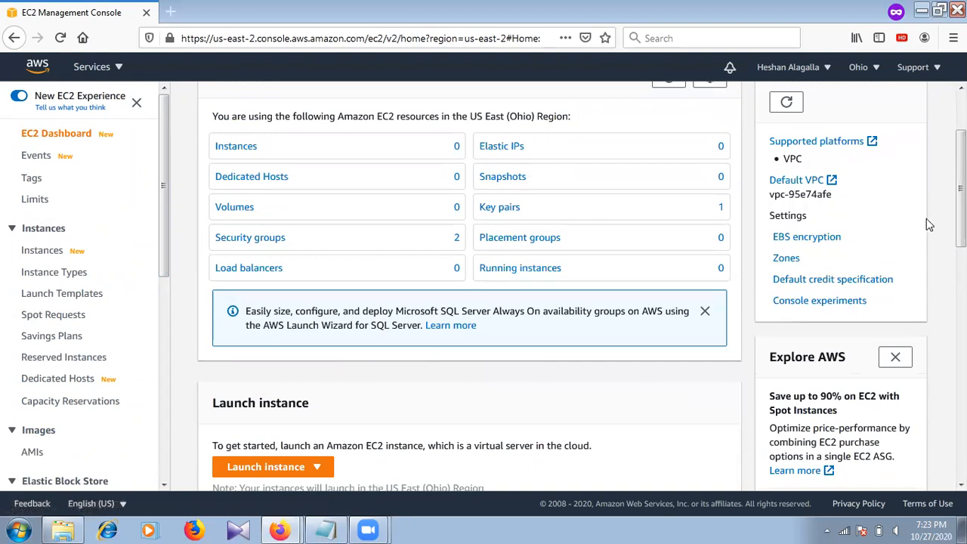
{"action": "scroll", "coordinate": [961, 197], "scroll_direction": "down", "scroll_amount": 3}
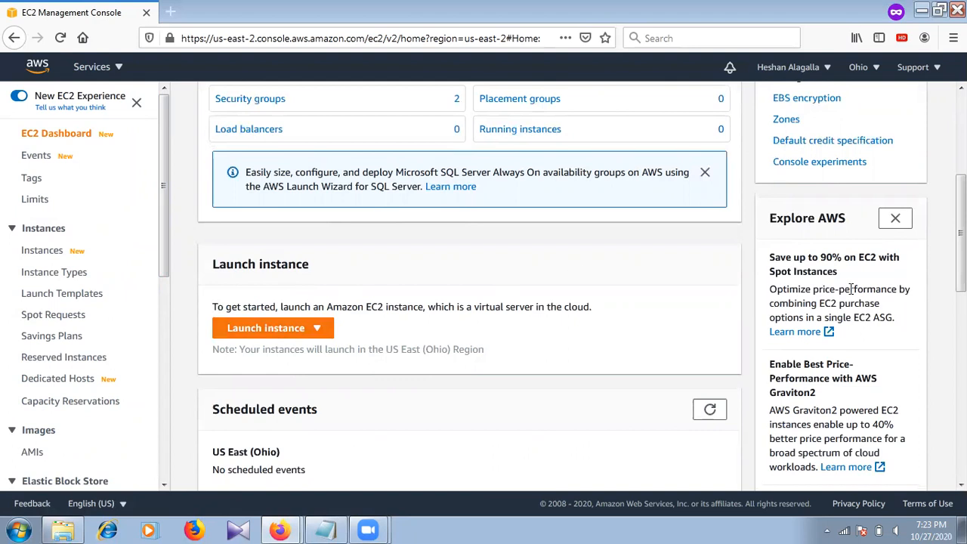
{"action": "scroll", "coordinate": [563, 280], "scroll_direction": "down", "scroll_amount": 4}
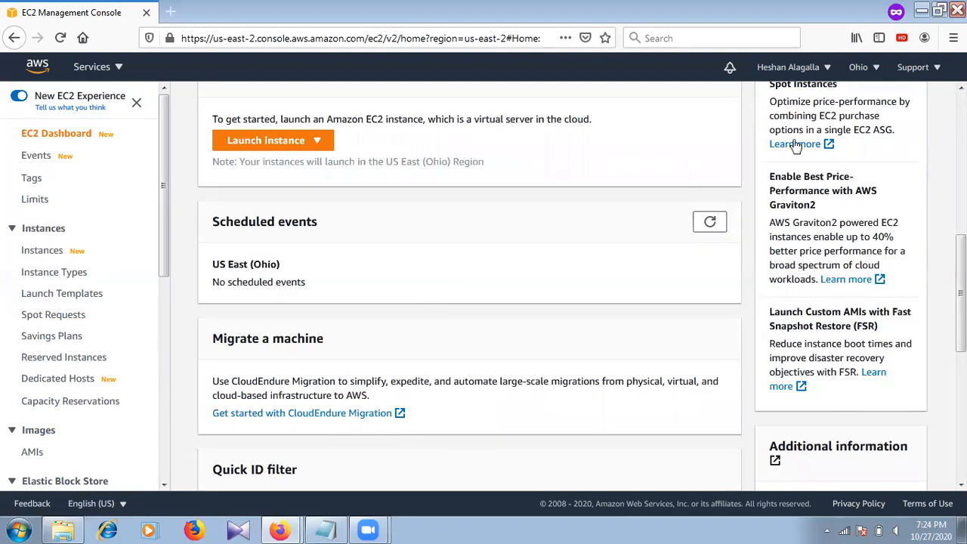
Step: Open the list of AWS regions, look through the available regions, and close it without switching region
{"action": "left_click", "coordinate": [879, 67]}
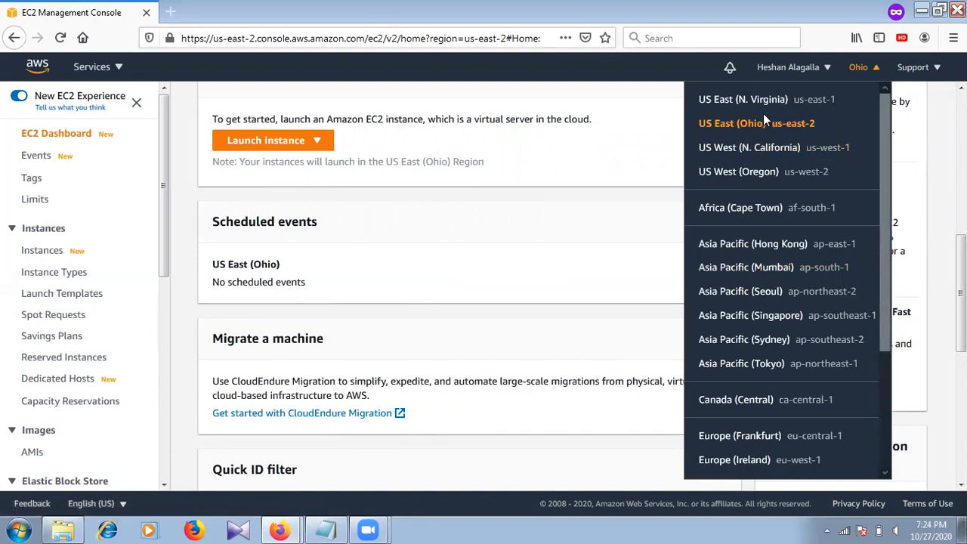
{"action": "left_click_drag", "start_coordinate": [885, 141], "coordinate": [899, 21]}
{"action": "left_click_drag", "start_coordinate": [884, 176], "coordinate": [883, 124]}
{"action": "mouse_move", "coordinate": [882, 121]}
{"action": "left_mouse_down"}
{"action": "mouse_move", "coordinate": [881, 237]}
{"action": "mouse_move", "coordinate": [873, 132]}
{"action": "left_mouse_up"}
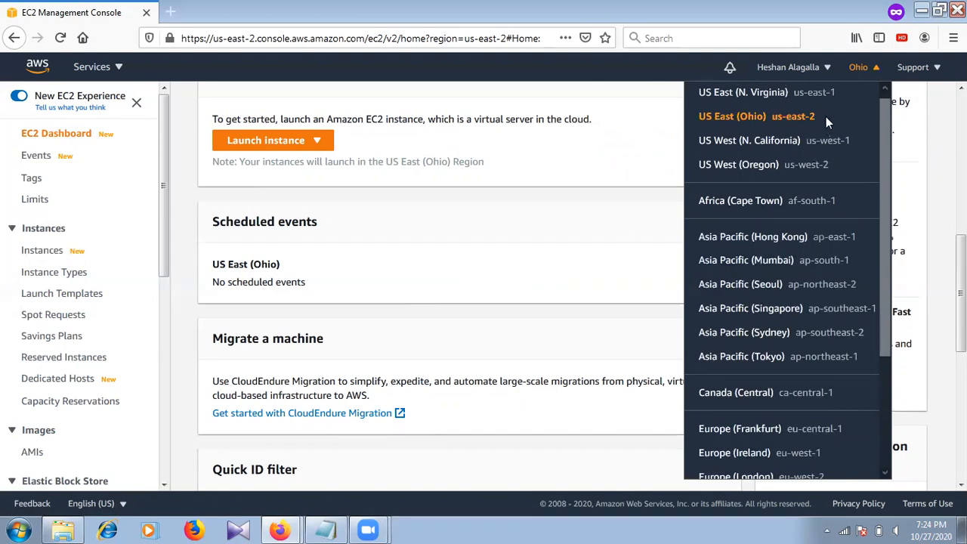
{"action": "mouse_move", "coordinate": [883, 139]}
{"action": "left_mouse_down"}
{"action": "mouse_move", "coordinate": [885, 247]}
{"action": "mouse_move", "coordinate": [880, 129]}
{"action": "left_mouse_up"}
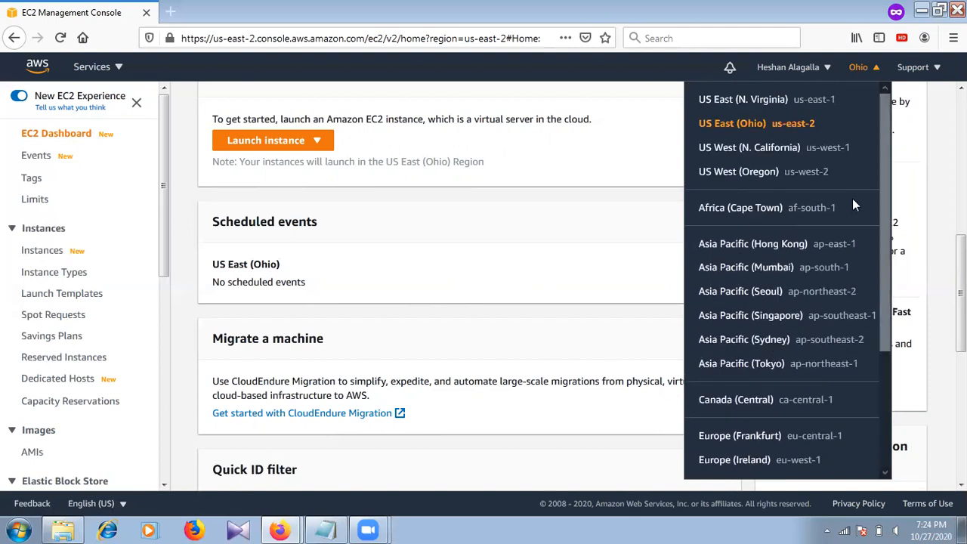
{"action": "left_click_drag", "start_coordinate": [884, 122], "coordinate": [883, 177]}
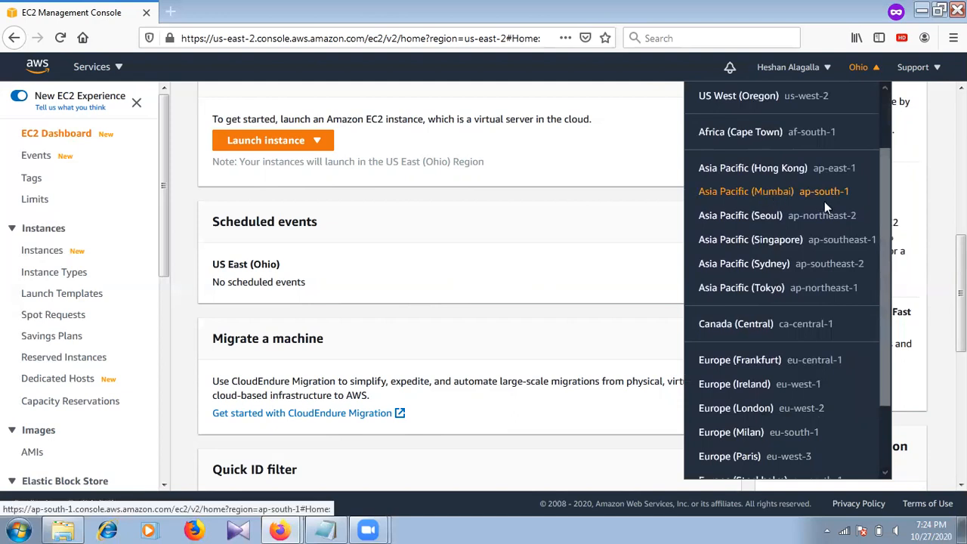
{"action": "mouse_move", "coordinate": [885, 185]}
{"action": "left_mouse_down"}
{"action": "mouse_move", "coordinate": [881, 330]}
{"action": "mouse_move", "coordinate": [880, 185]}
{"action": "left_mouse_up"}
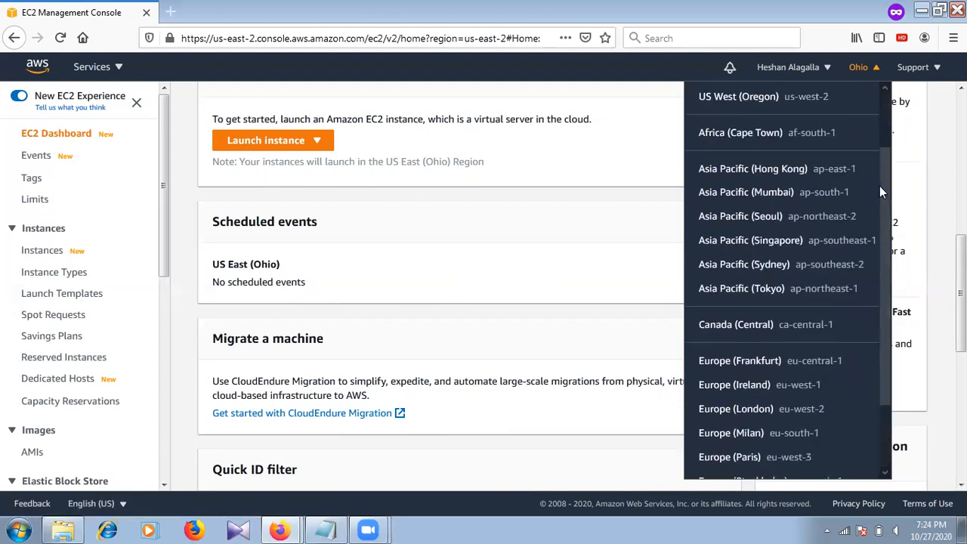
{"action": "scroll", "coordinate": [880, 186], "scroll_direction": "up", "scroll_amount": 2}
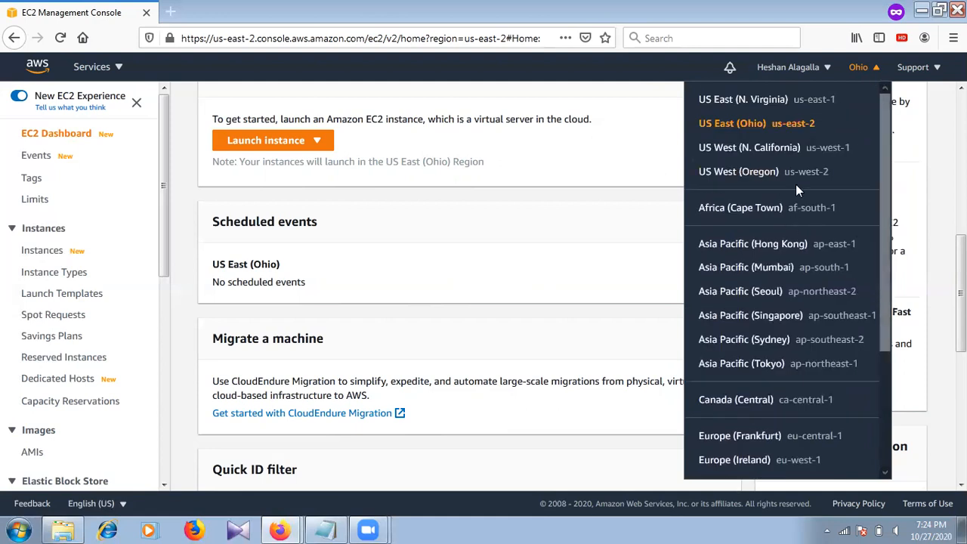
{"action": "scroll", "coordinate": [885, 228], "scroll_direction": "down", "scroll_amount": 1}
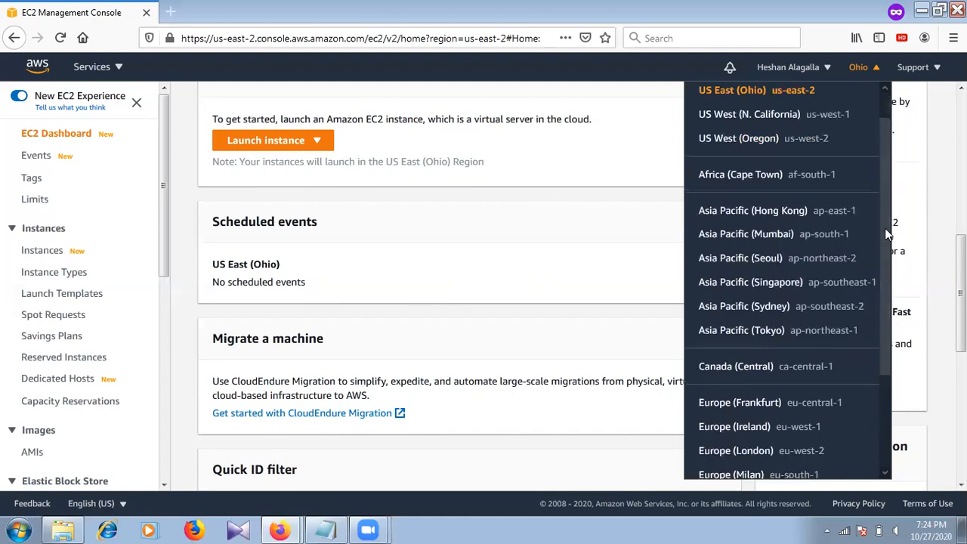
{"action": "scroll", "coordinate": [885, 228], "scroll_direction": "down", "scroll_amount": 4}
{"action": "scroll", "coordinate": [880, 130], "scroll_direction": "up", "scroll_amount": 5}
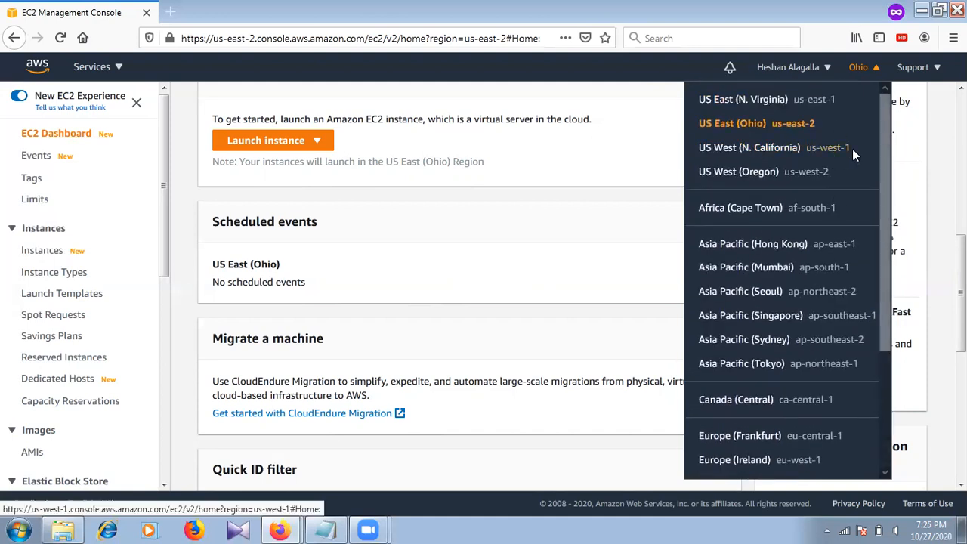
{"action": "left_click_drag", "start_coordinate": [888, 145], "coordinate": [871, 42]}
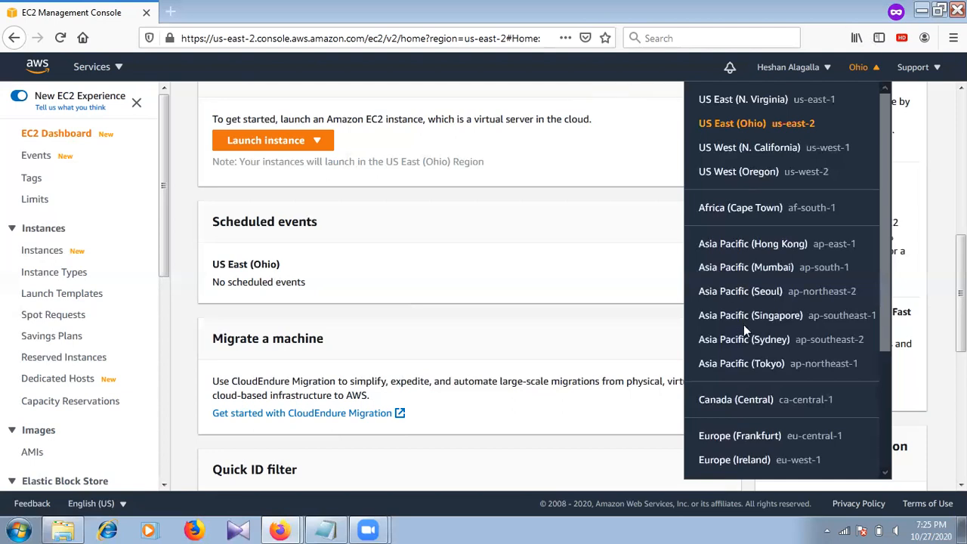
{"action": "mouse_move", "coordinate": [887, 257]}
{"action": "left_mouse_down"}
{"action": "mouse_move", "coordinate": [880, 405]}
{"action": "mouse_move", "coordinate": [871, 254]}
{"action": "left_mouse_up"}
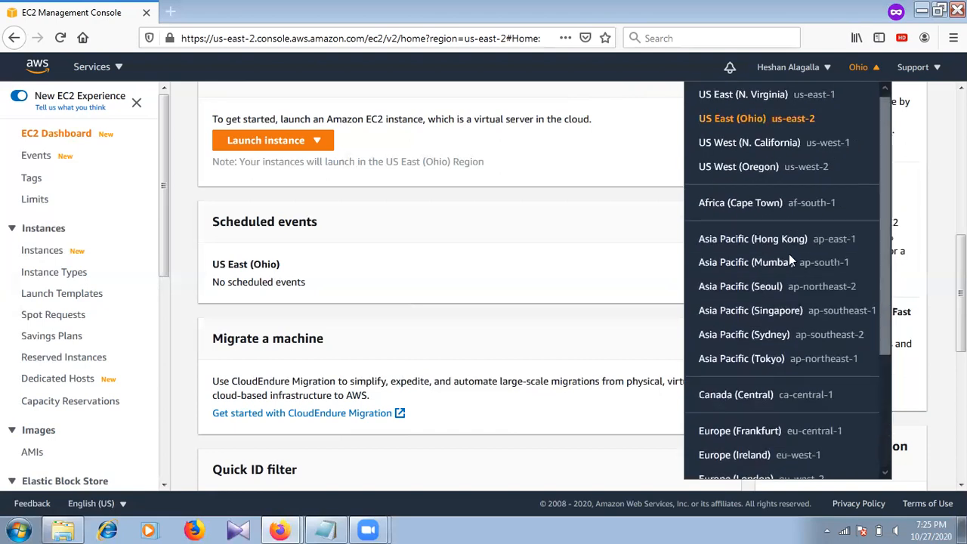
{"action": "left_click", "coordinate": [583, 246]}
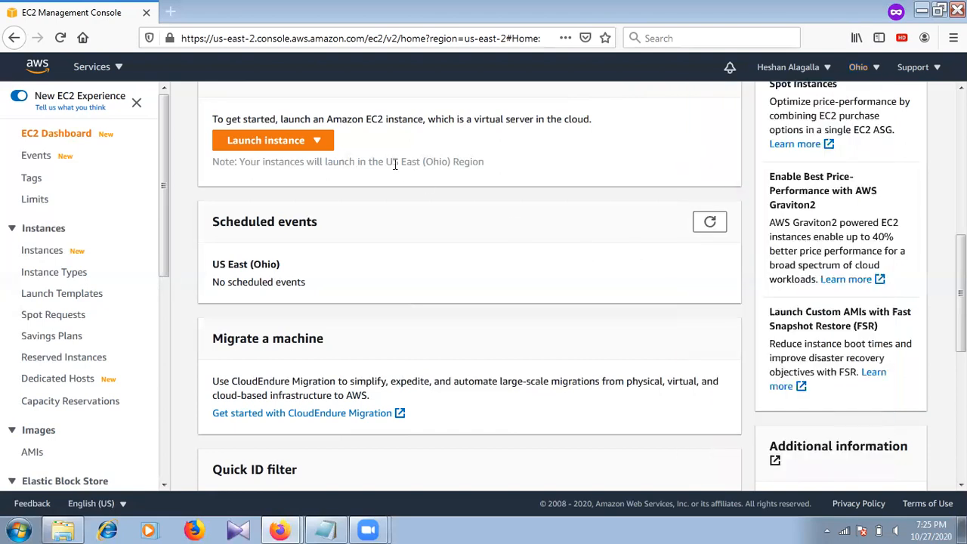
Step: Check the Service health and Zone status sections of the EC2 dashboard, then return to the Resources overview
{"action": "left_click_drag", "start_coordinate": [961, 294], "coordinate": [961, 419]}
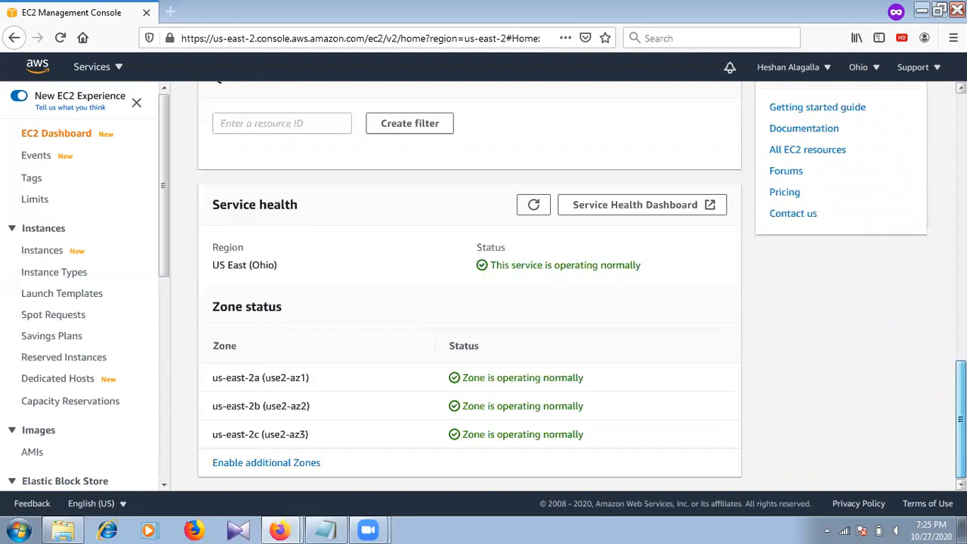
{"action": "scroll", "coordinate": [426, 437], "scroll_direction": "up", "scroll_amount": 10}
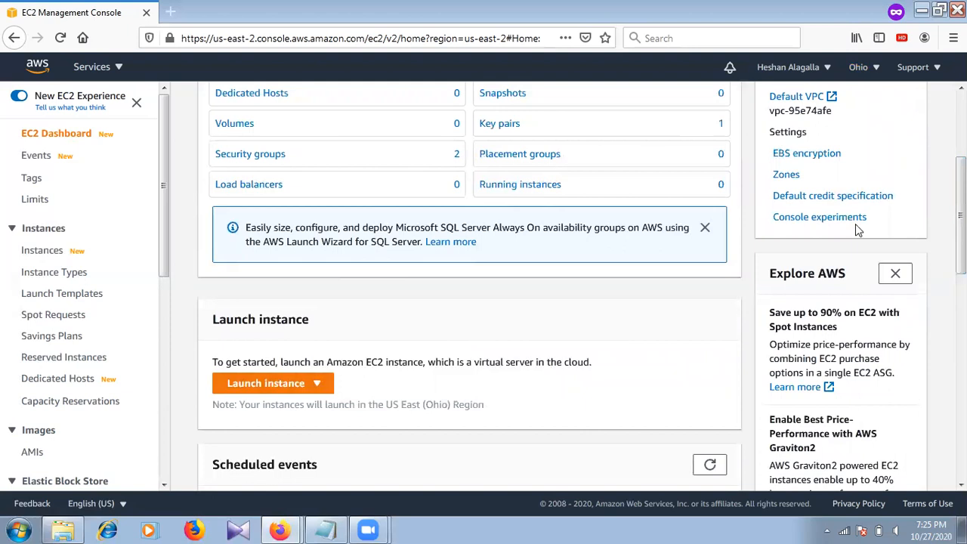
{"action": "scroll", "coordinate": [469, 287], "scroll_direction": "up", "scroll_amount": 3}
{"action": "scroll", "coordinate": [469, 287], "scroll_direction": "down", "scroll_amount": 5}
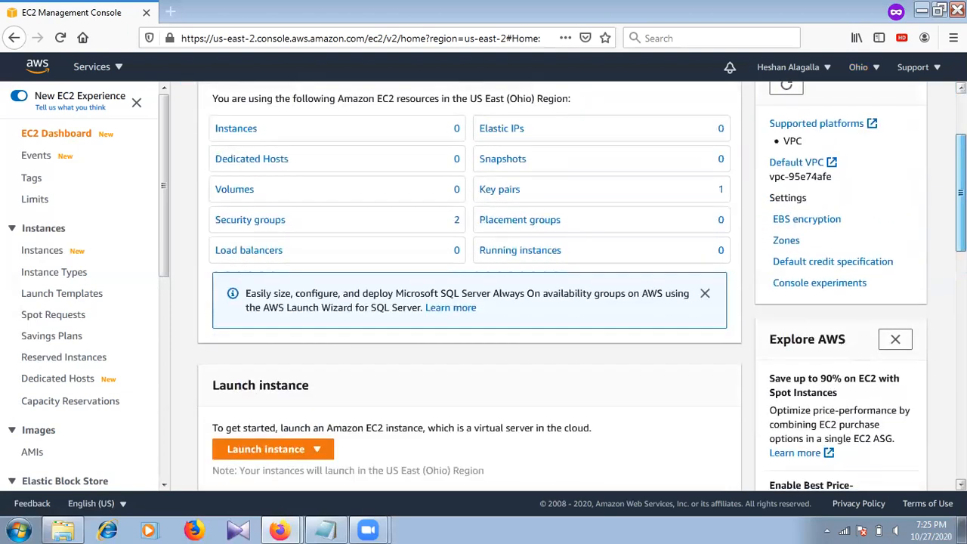
{"action": "scroll", "coordinate": [344, 97], "scroll_direction": "up", "scroll_amount": 5}
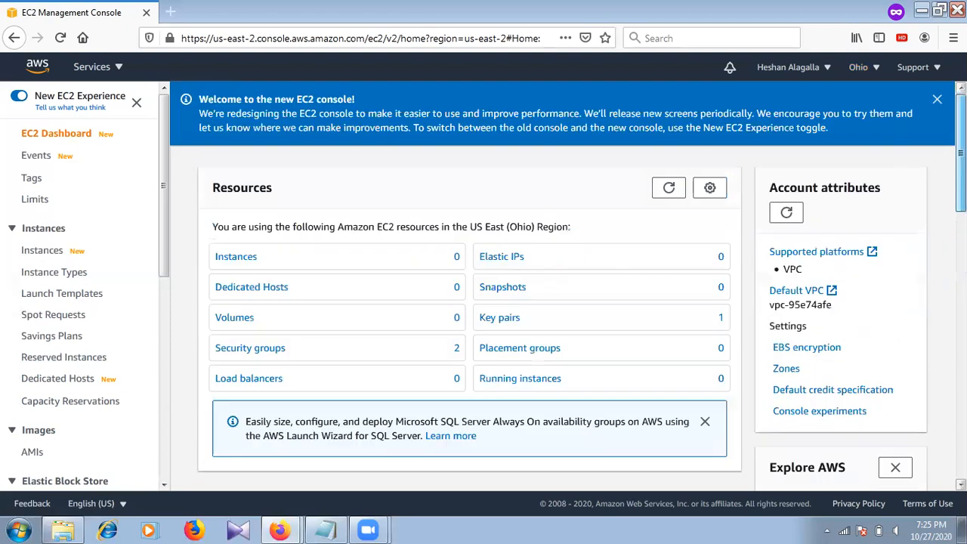
Step: Open the list of EC2 instances and check whether the current region has any
{"action": "left_click", "coordinate": [235, 257]}
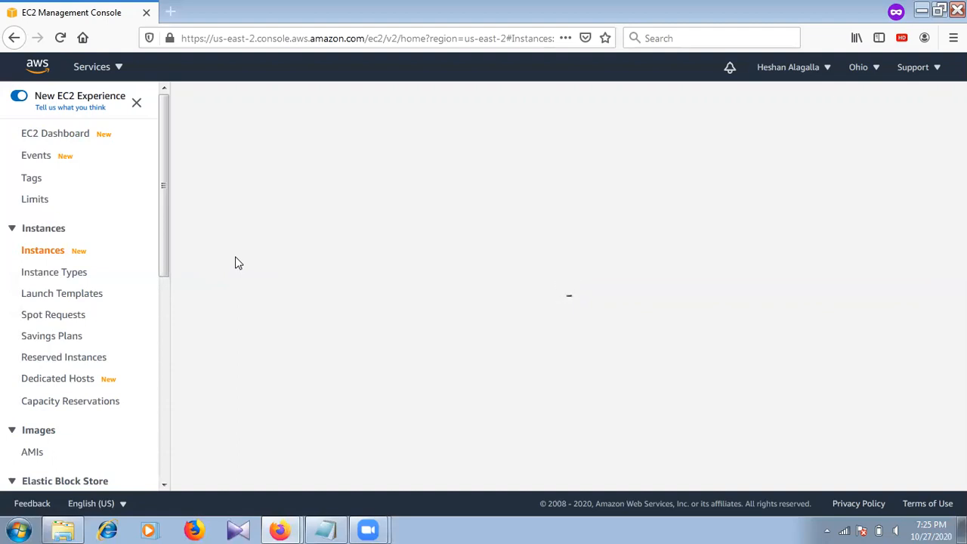
{"action": "left_click_drag", "start_coordinate": [166, 152], "coordinate": [155, 53]}
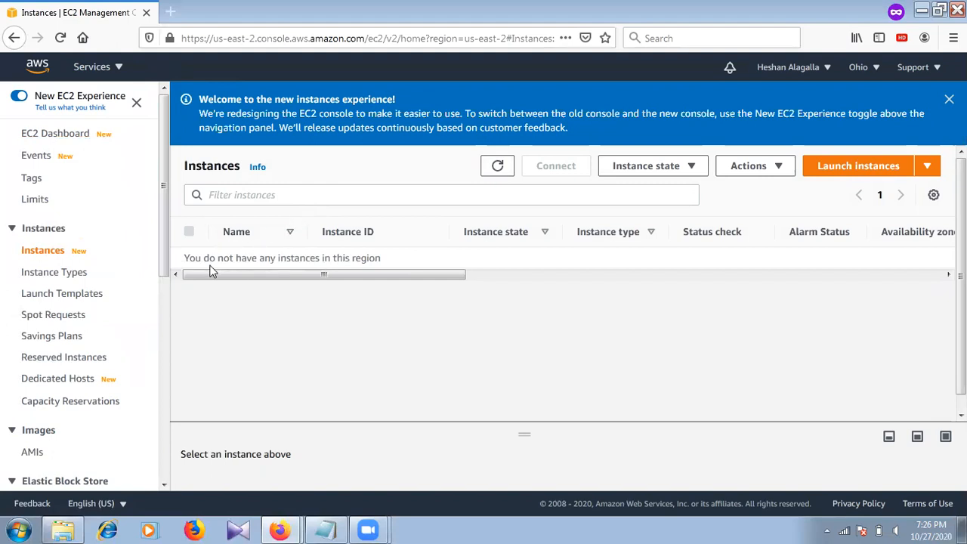
{"action": "left_click_drag", "start_coordinate": [401, 259], "coordinate": [187, 259]}
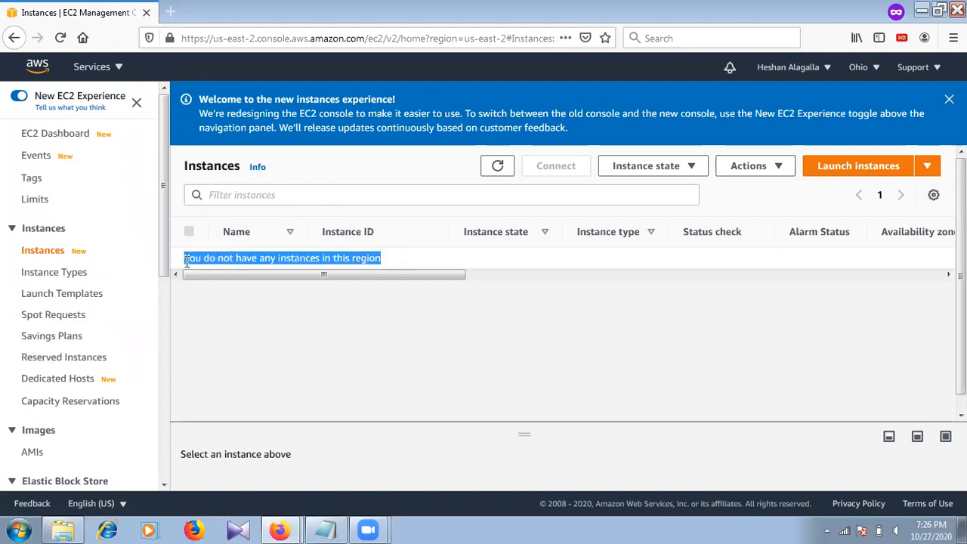
{"action": "left_click", "coordinate": [275, 258]}
{"action": "left_click_drag", "start_coordinate": [181, 261], "coordinate": [210, 275]}
{"action": "left_click", "coordinate": [383, 263]}
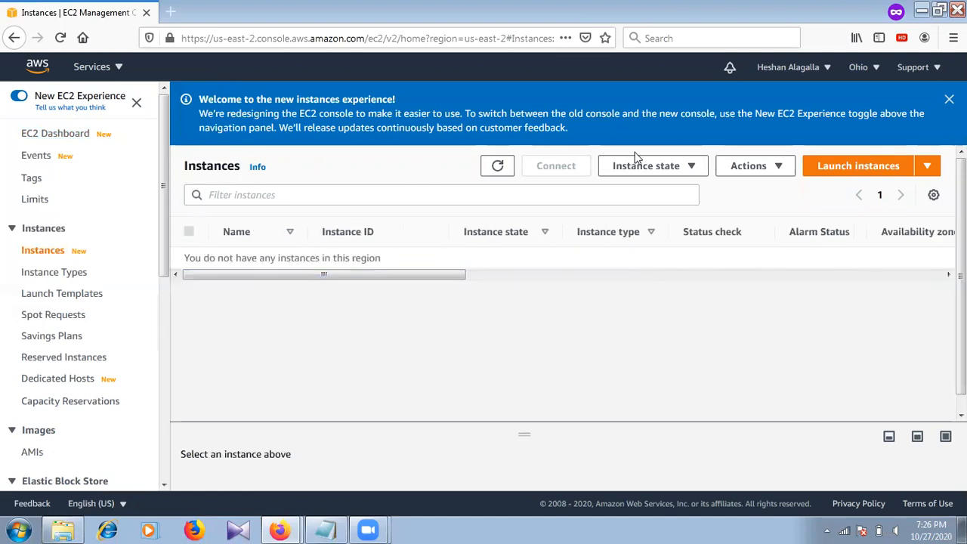
Step: Review the available Instance state options and the instance Actions, without choosing any
{"action": "left_click", "coordinate": [692, 168]}
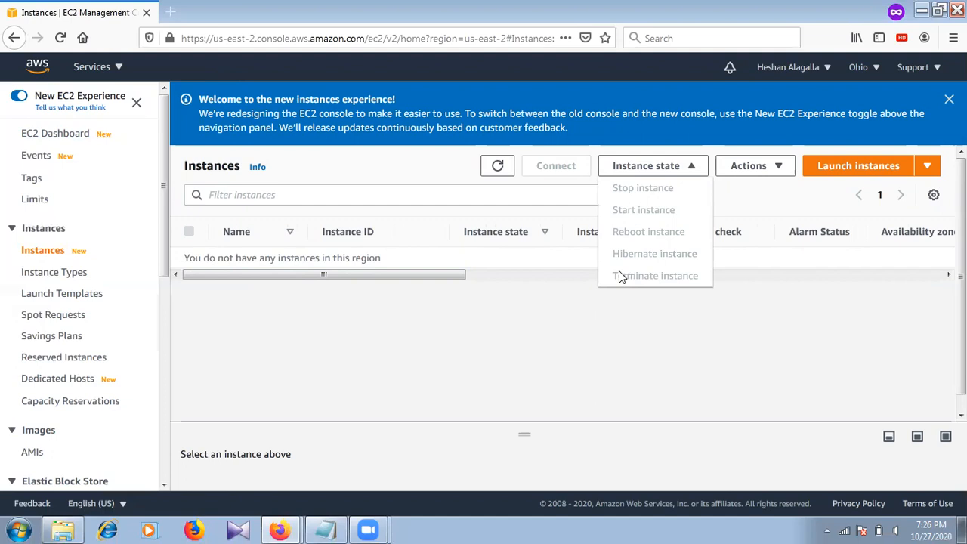
{"action": "left_click", "coordinate": [782, 174]}
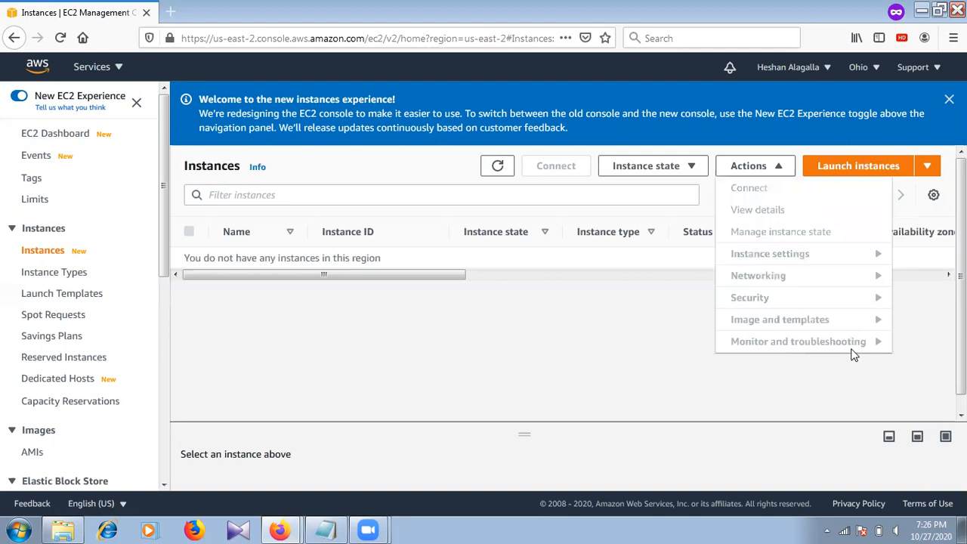
{"action": "left_click", "coordinate": [530, 307]}
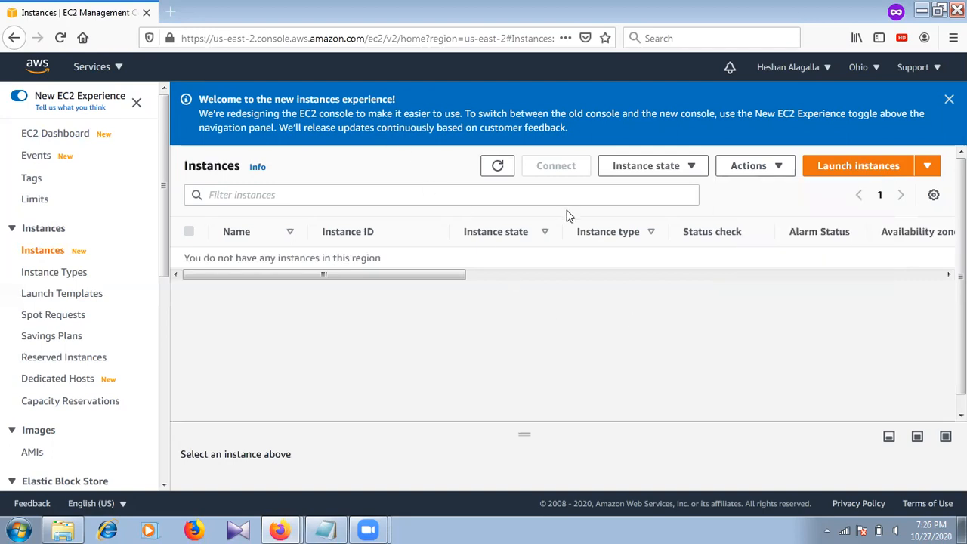
Step: Start launching a new instance and examine the Amazon Linux images among the Quick Start AMIs
{"action": "left_click", "coordinate": [909, 170]}
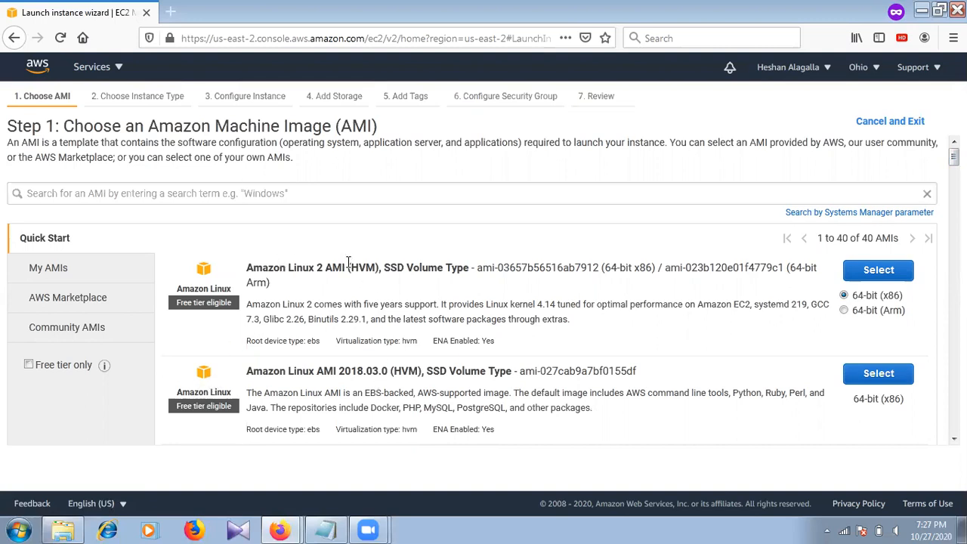
{"action": "left_click_drag", "start_coordinate": [340, 371], "coordinate": [442, 368]}
{"action": "left_click", "coordinate": [446, 368]}
{"action": "left_click_drag", "start_coordinate": [339, 371], "coordinate": [364, 371]}
{"action": "left_click", "coordinate": [514, 375]}
Step: Look through the Quick Start AMIs, from Red Hat, SUSE and Ubuntu to the Windows Server and SQL Server images, and return to the list's beginning
{"action": "scroll", "coordinate": [954, 227], "scroll_direction": "down", "scroll_amount": 5}
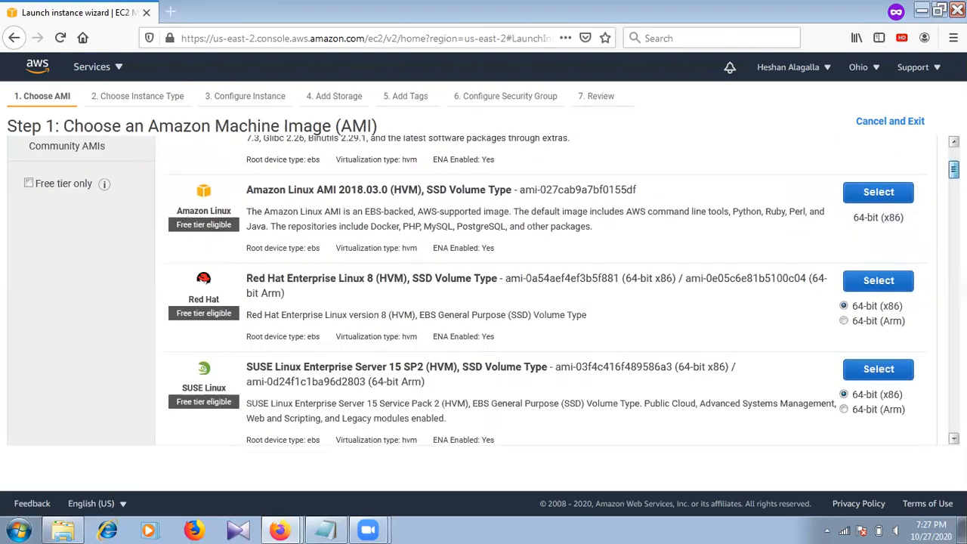
{"action": "scroll", "coordinate": [560, 291], "scroll_direction": "down", "scroll_amount": 8}
{"action": "scroll", "coordinate": [559, 291], "scroll_direction": "up", "scroll_amount": 5}
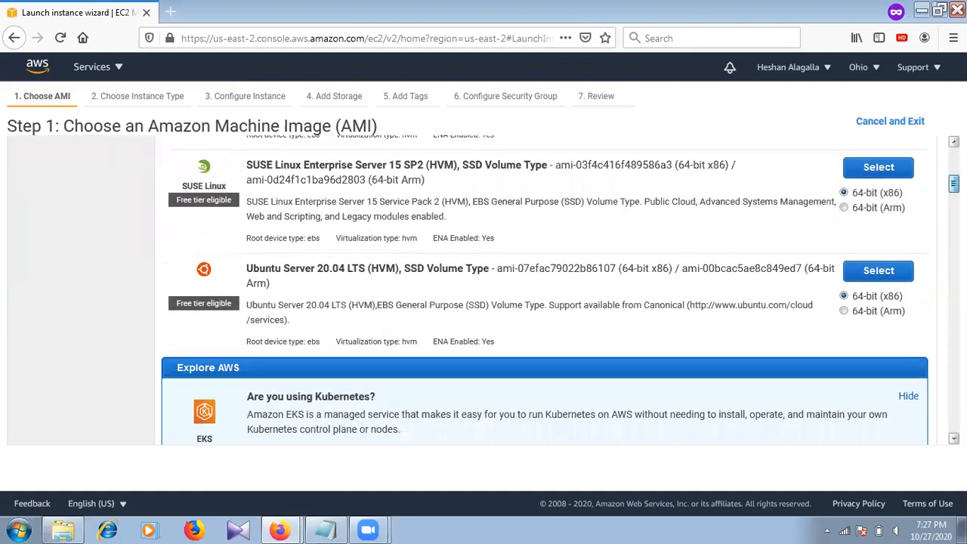
{"action": "scroll", "coordinate": [559, 291], "scroll_direction": "down", "scroll_amount": 1}
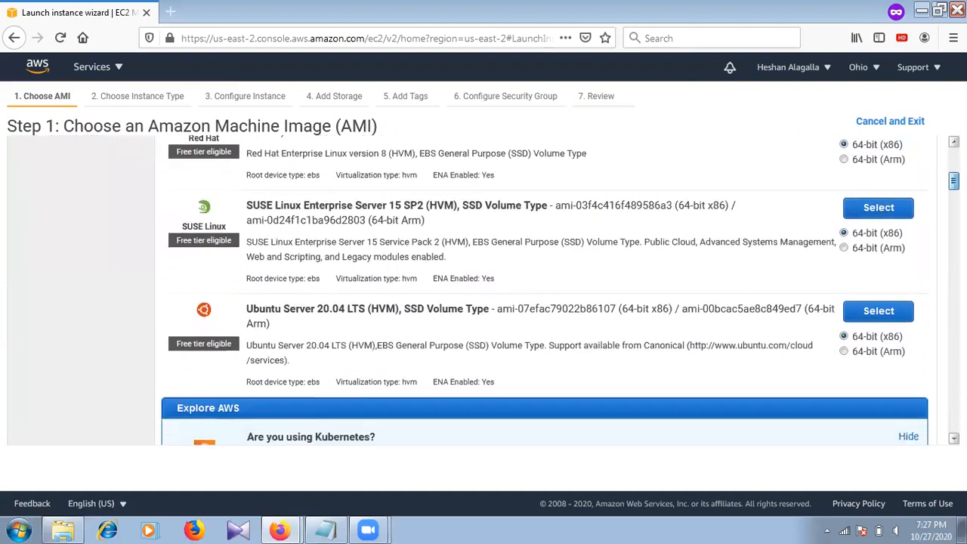
{"action": "scroll", "coordinate": [559, 291], "scroll_direction": "down", "scroll_amount": 4}
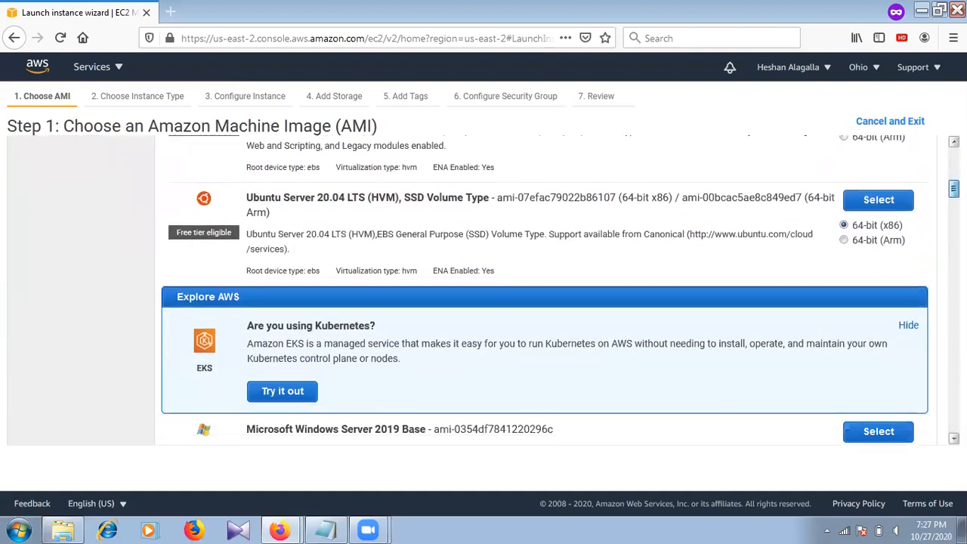
{"action": "scroll", "coordinate": [559, 291], "scroll_direction": "down", "scroll_amount": 1}
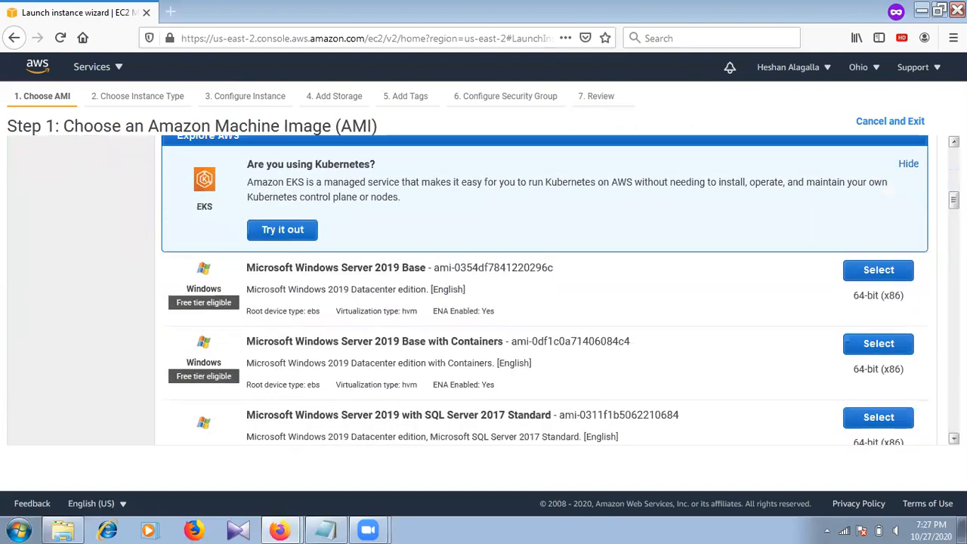
{"action": "scroll", "coordinate": [449, 239], "scroll_direction": "down", "scroll_amount": 1}
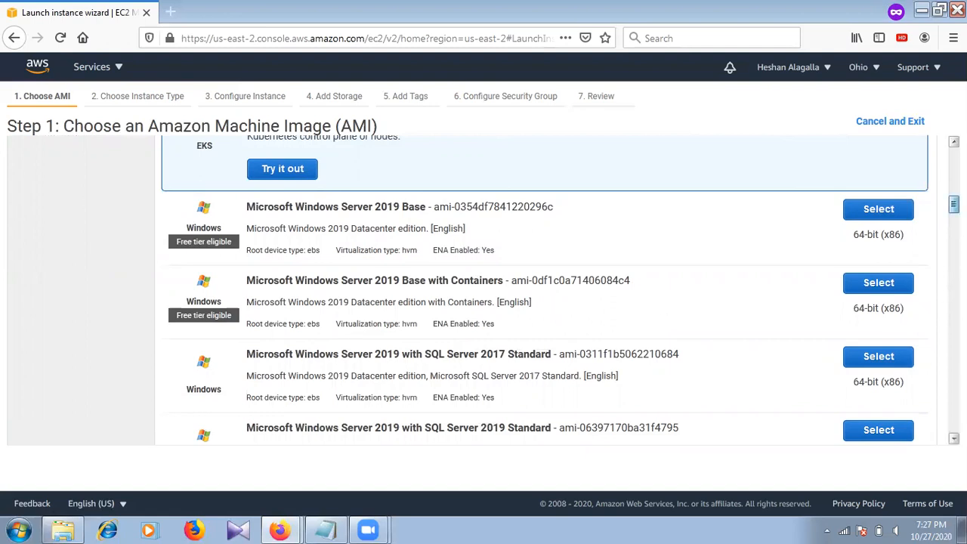
{"action": "scroll", "coordinate": [954, 204], "scroll_direction": "down", "scroll_amount": 3}
{"action": "scroll", "coordinate": [954, 211], "scroll_direction": "down", "scroll_amount": 5}
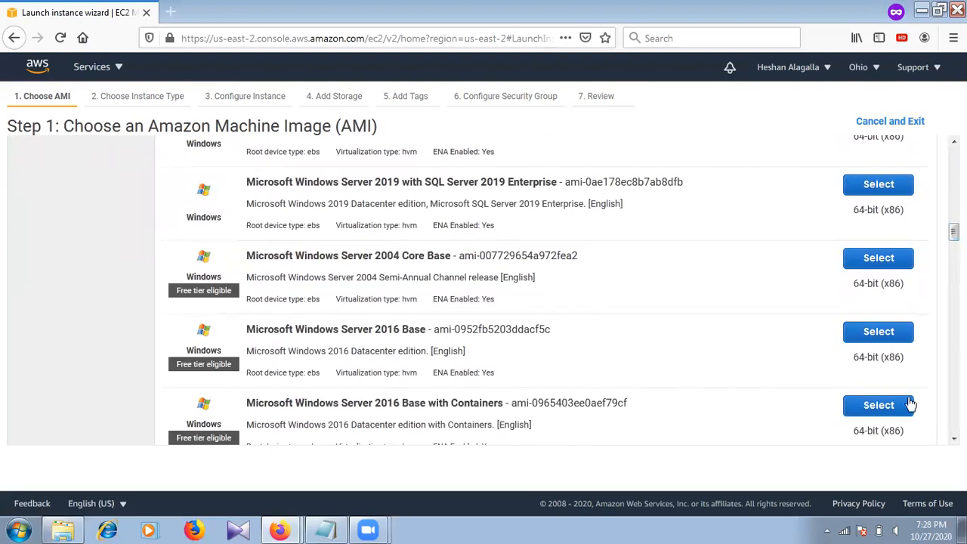
{"action": "scroll", "coordinate": [562, 290], "scroll_direction": "down", "scroll_amount": 12}
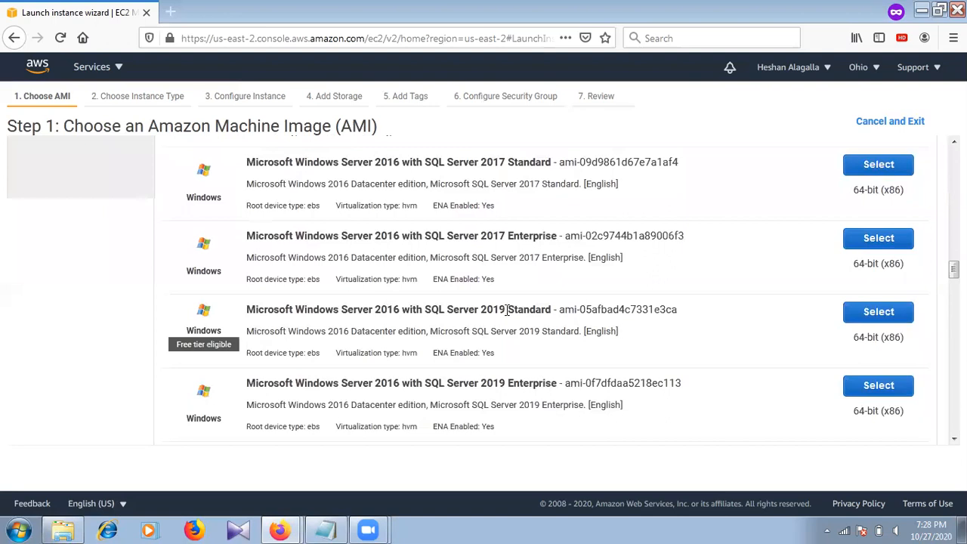
{"action": "left_click_drag", "start_coordinate": [506, 311], "coordinate": [427, 312]}
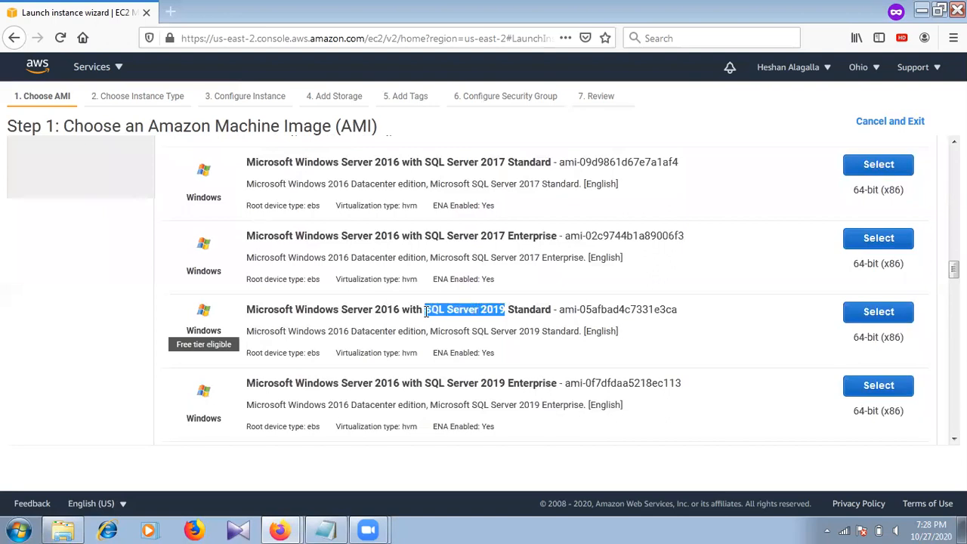
{"action": "left_click", "coordinate": [427, 312]}
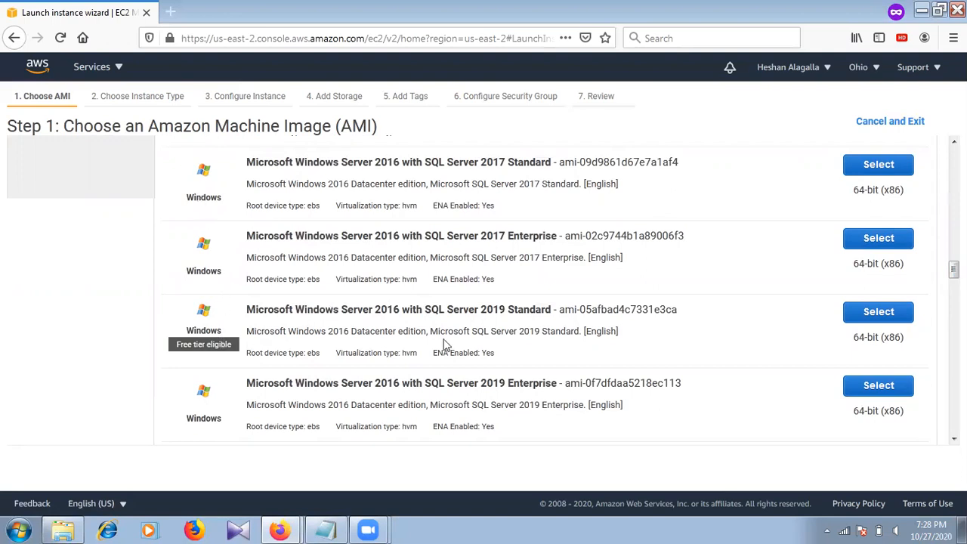
{"action": "left_click_drag", "start_coordinate": [954, 270], "coordinate": [953, 157]}
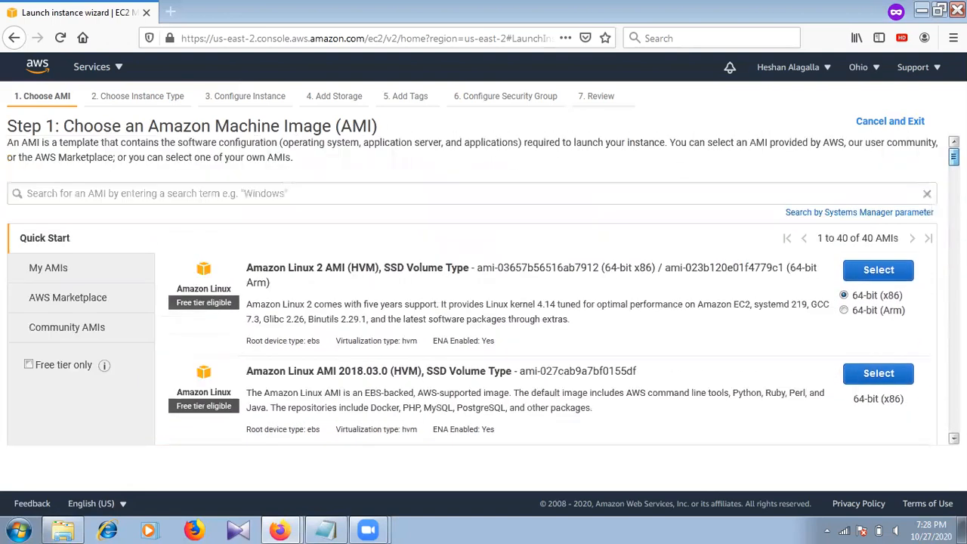
{"action": "left_click_drag", "start_coordinate": [954, 157], "coordinate": [954, 182]}
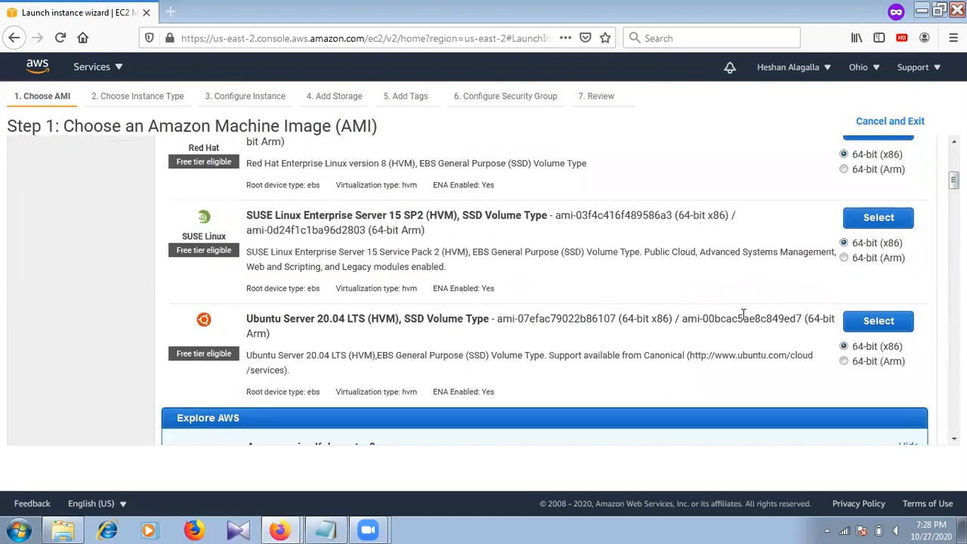
{"action": "left_click", "coordinate": [854, 327]}
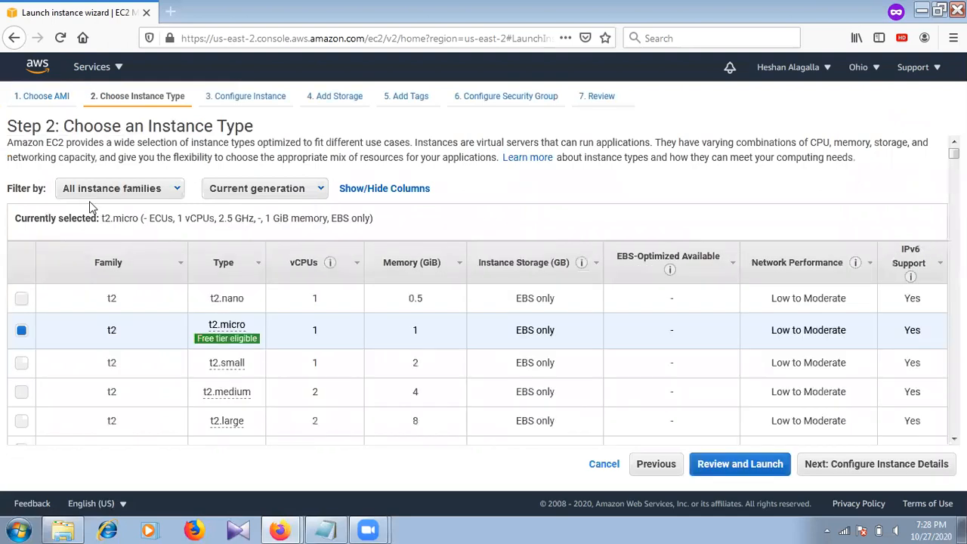
{"action": "left_click", "coordinate": [655, 464]}
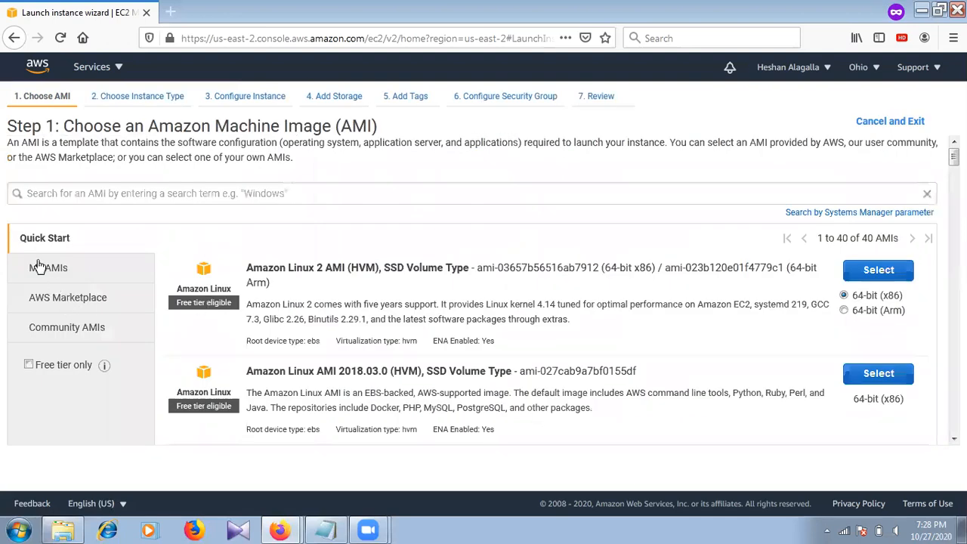
Step: Examine the AWS Marketplace AMIs, including the featured and popular software and their pricing
{"action": "left_click", "coordinate": [112, 303]}
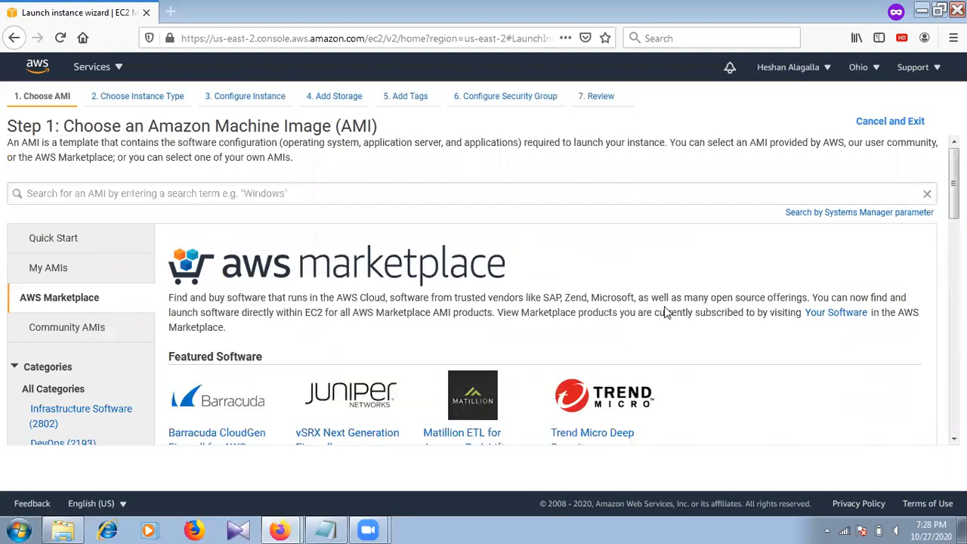
{"action": "scroll", "coordinate": [954, 181], "scroll_direction": "down", "scroll_amount": 3}
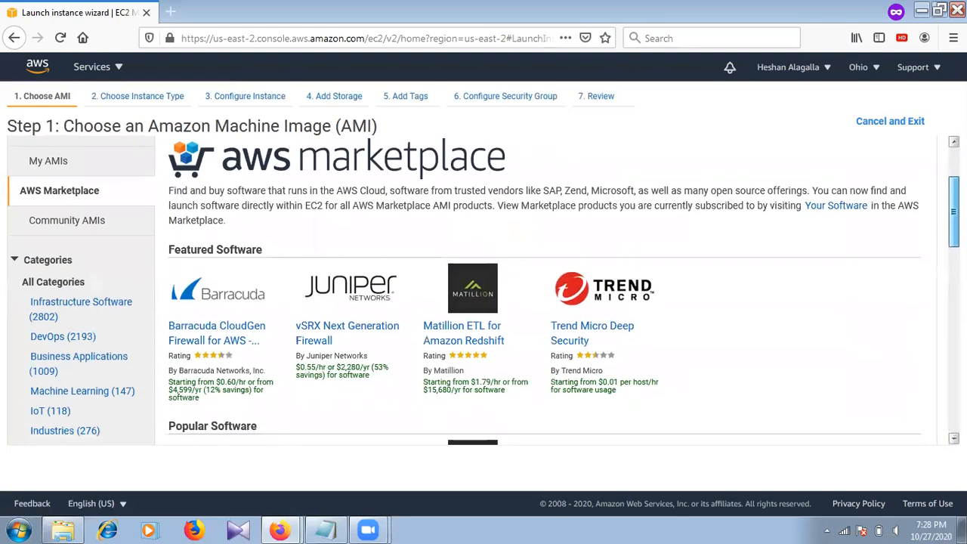
{"action": "scroll", "coordinate": [799, 205], "scroll_direction": "down", "scroll_amount": 1}
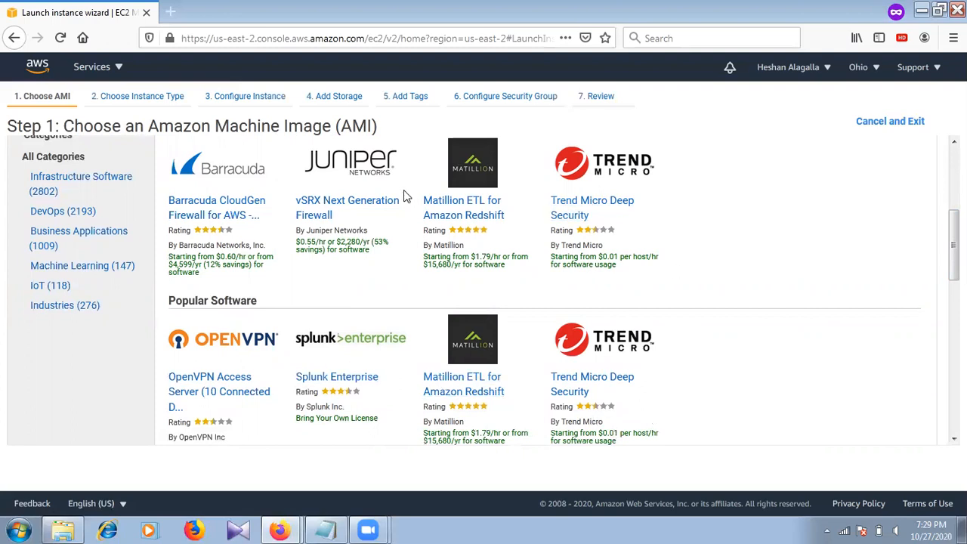
{"action": "scroll", "coordinate": [484, 287], "scroll_direction": "down", "scroll_amount": 3}
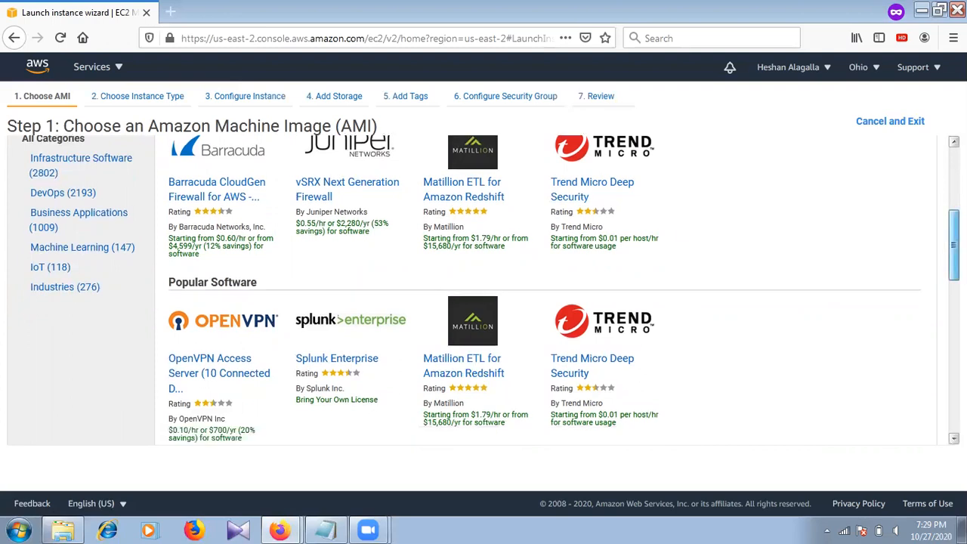
{"action": "scroll", "coordinate": [455, 245], "scroll_direction": "up", "scroll_amount": 3}
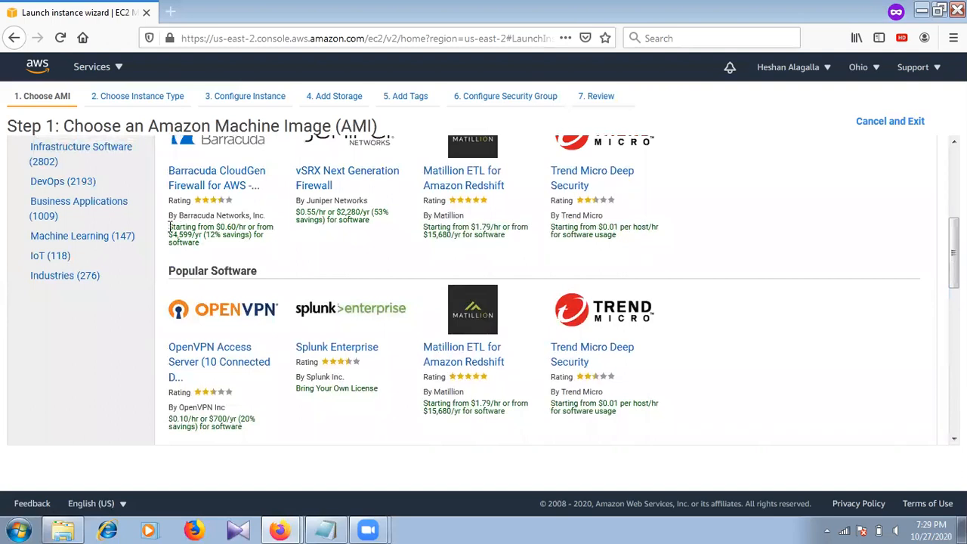
{"action": "left_click_drag", "start_coordinate": [169, 228], "coordinate": [233, 244]}
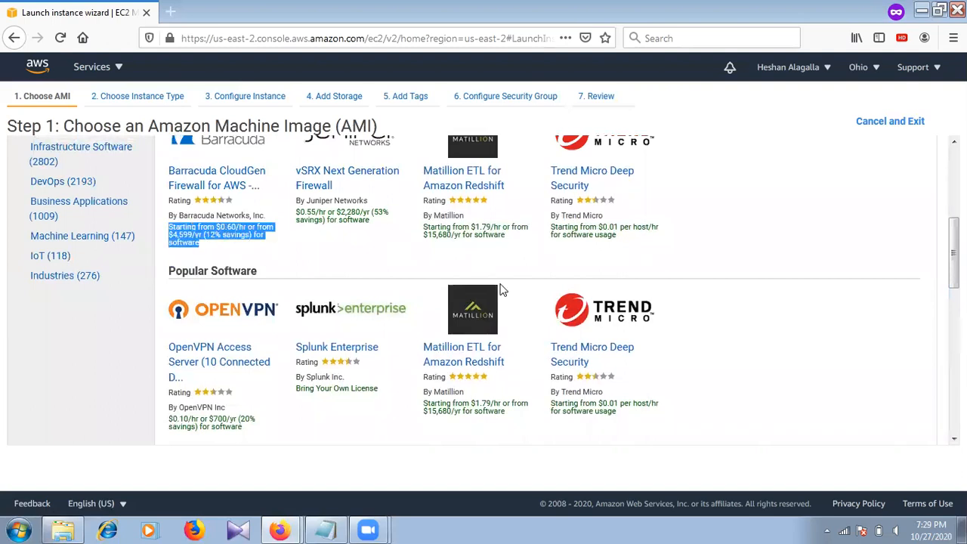
{"action": "left_click", "coordinate": [821, 294]}
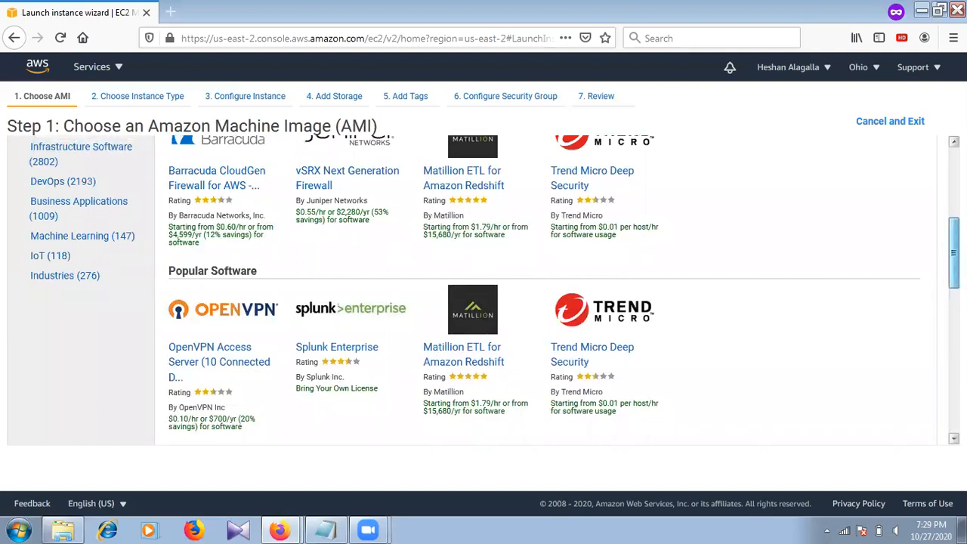
{"action": "scroll", "coordinate": [954, 257], "scroll_direction": "down", "scroll_amount": 1}
{"action": "scroll", "coordinate": [483, 287], "scroll_direction": "up", "scroll_amount": 4}
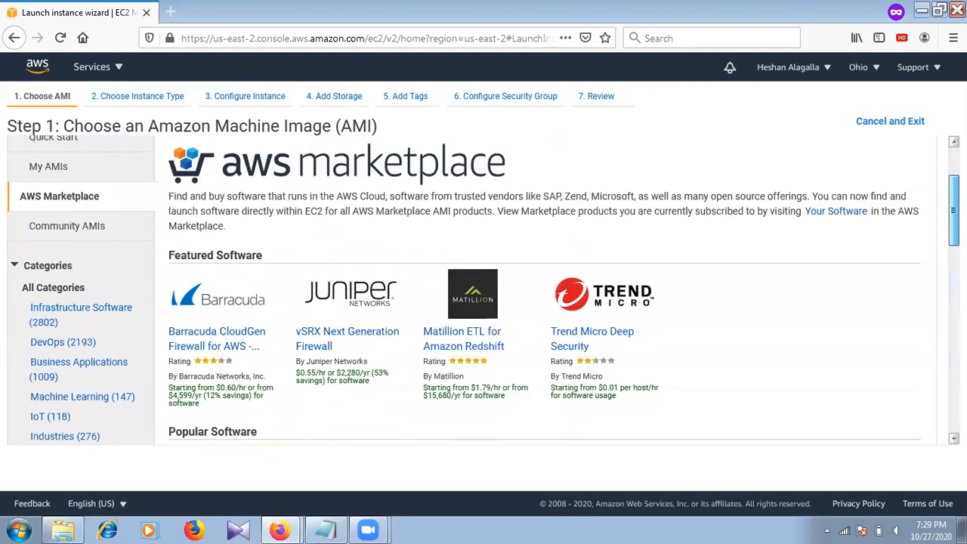
{"action": "scroll", "coordinate": [484, 292], "scroll_direction": "up", "scroll_amount": 1}
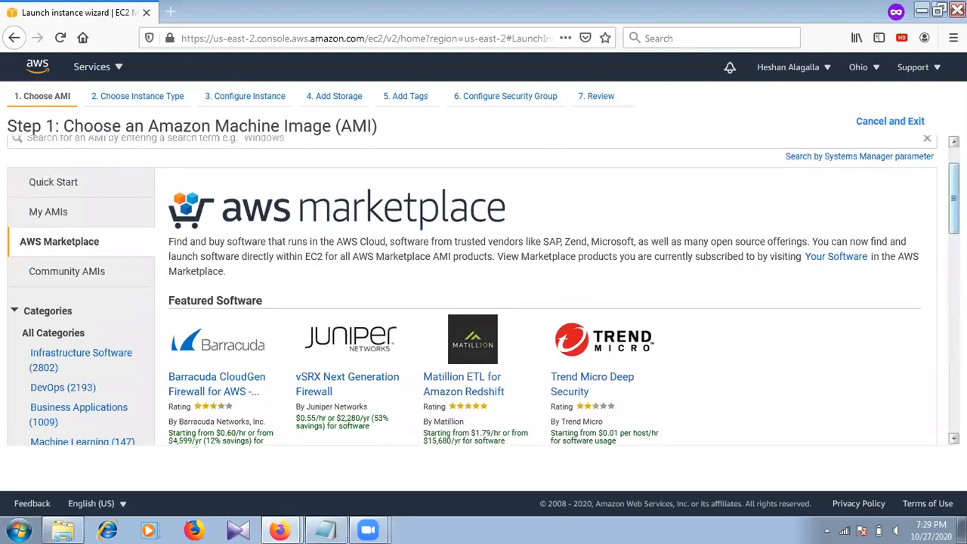
Step: Check the Community AMIs and My AMIs lists, and return to the Quick Start Linux images
{"action": "left_click", "coordinate": [109, 276]}
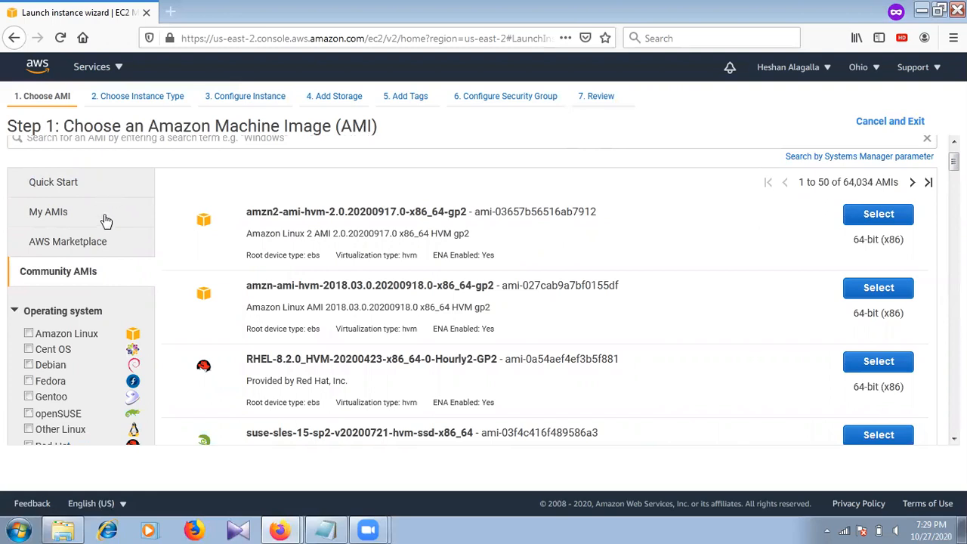
{"action": "left_click", "coordinate": [104, 219]}
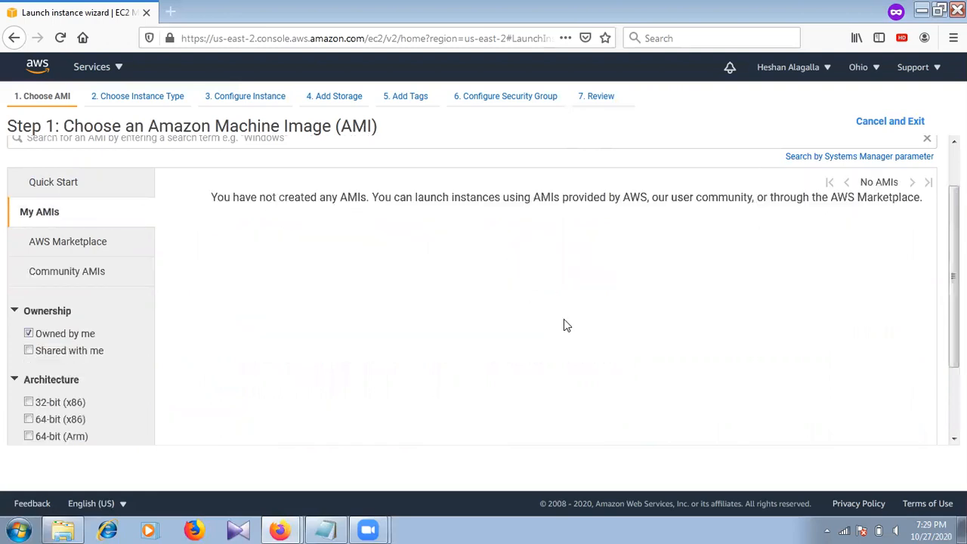
{"action": "left_click", "coordinate": [111, 182]}
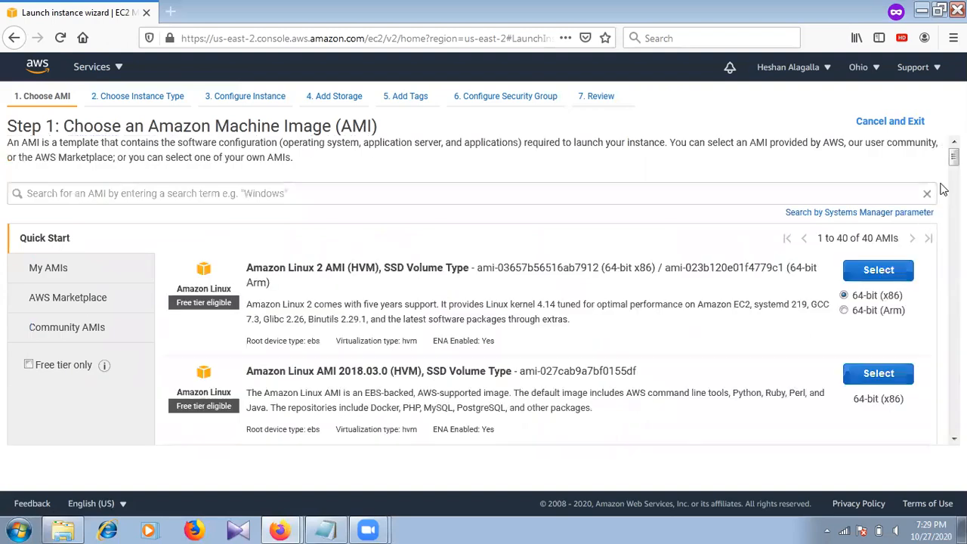
{"action": "scroll", "coordinate": [954, 159], "scroll_direction": "down", "scroll_amount": 3}
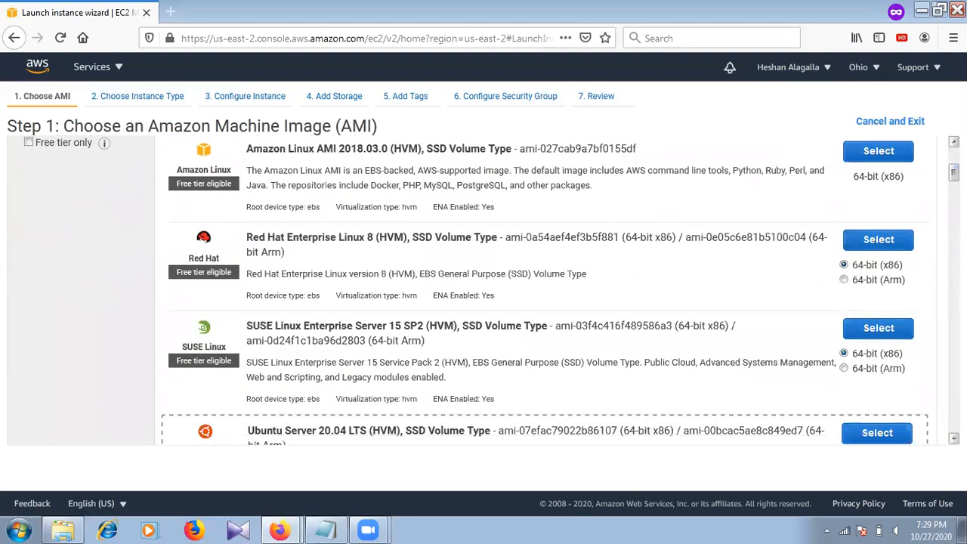
Step: Choose the 64-bit (x86) Ubuntu Server 20.04 LTS AMI with the free-tier t2.micro instance type and continue to the instance details
{"action": "scroll", "coordinate": [789, 345], "scroll_direction": "down", "scroll_amount": 1}
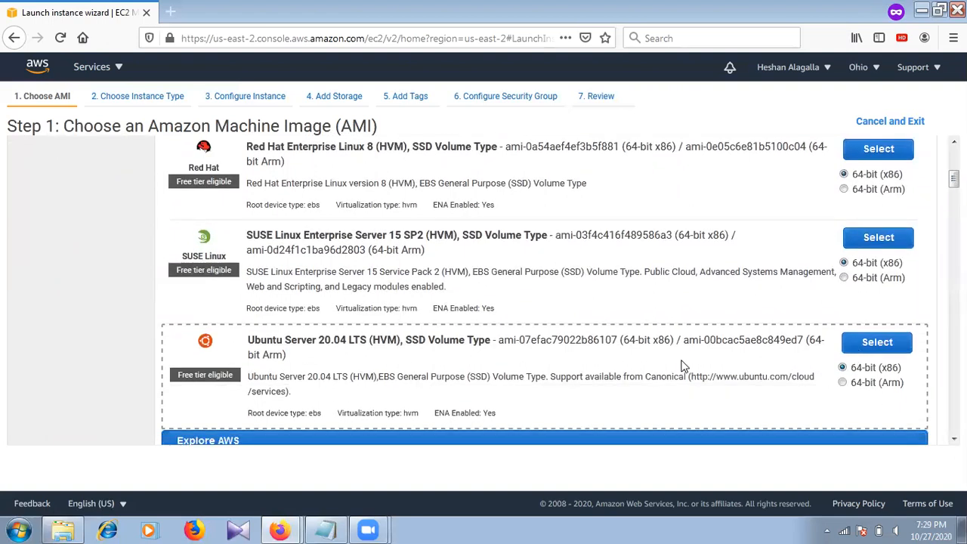
{"action": "left_click", "coordinate": [851, 349]}
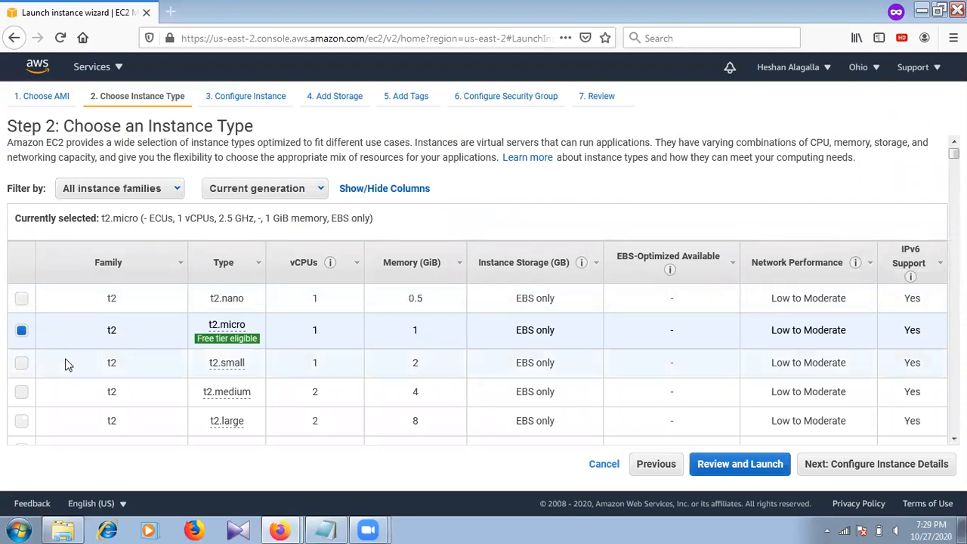
{"action": "mouse_move", "coordinate": [216, 345]}
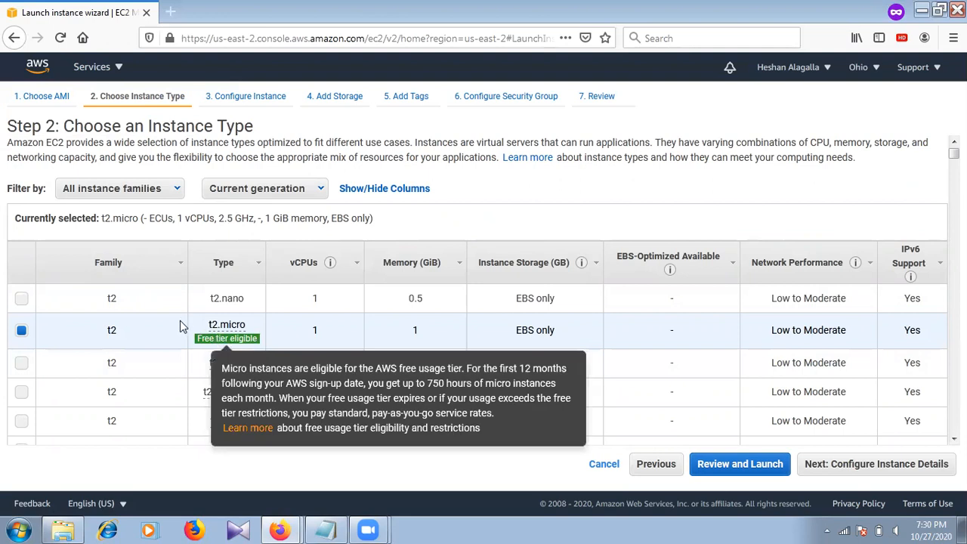
{"action": "mouse_move", "coordinate": [252, 333]}
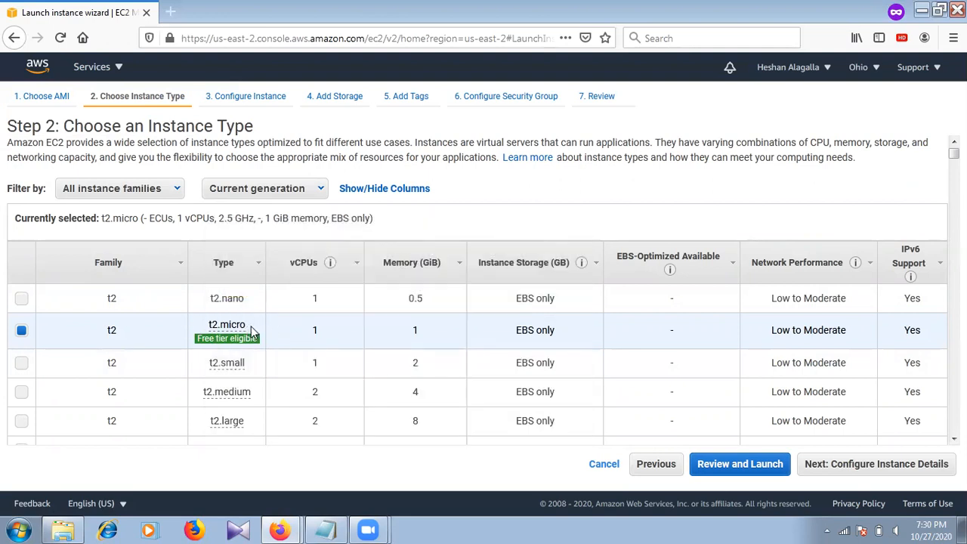
{"action": "mouse_move", "coordinate": [223, 326]}
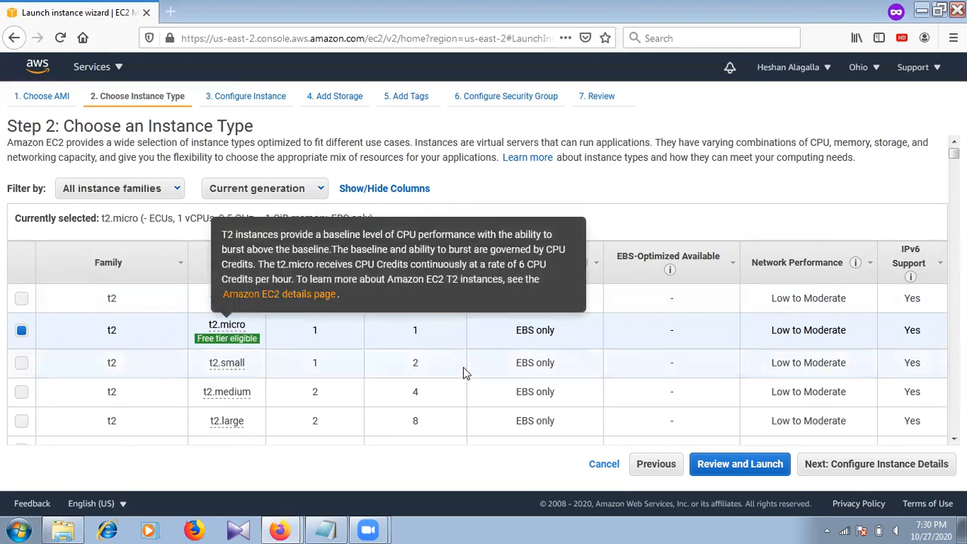
{"action": "left_click", "coordinate": [866, 464]}
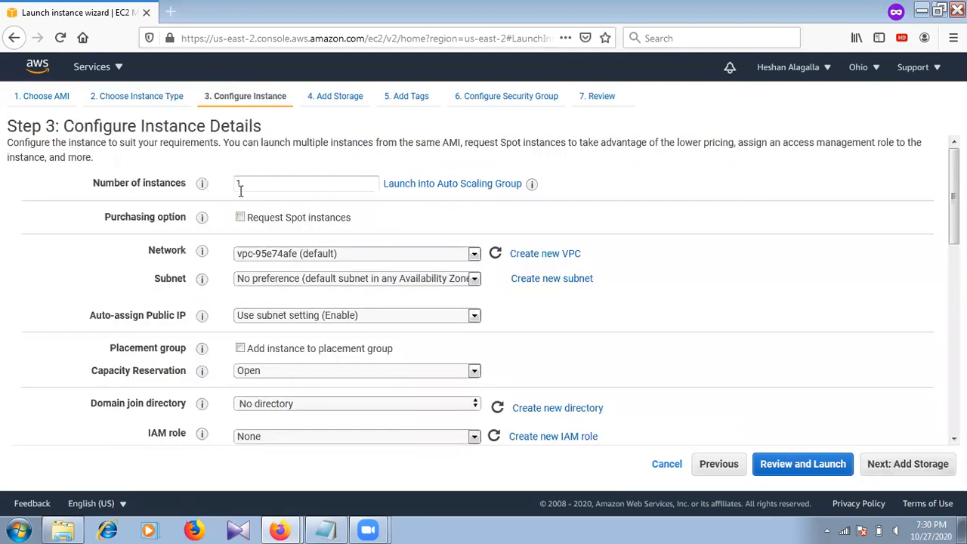
Step: Look through the instance details, keep one instance with the default network and shutdown settings, and proceed to storage
{"action": "left_click_drag", "start_coordinate": [252, 183], "coordinate": [213, 183]}
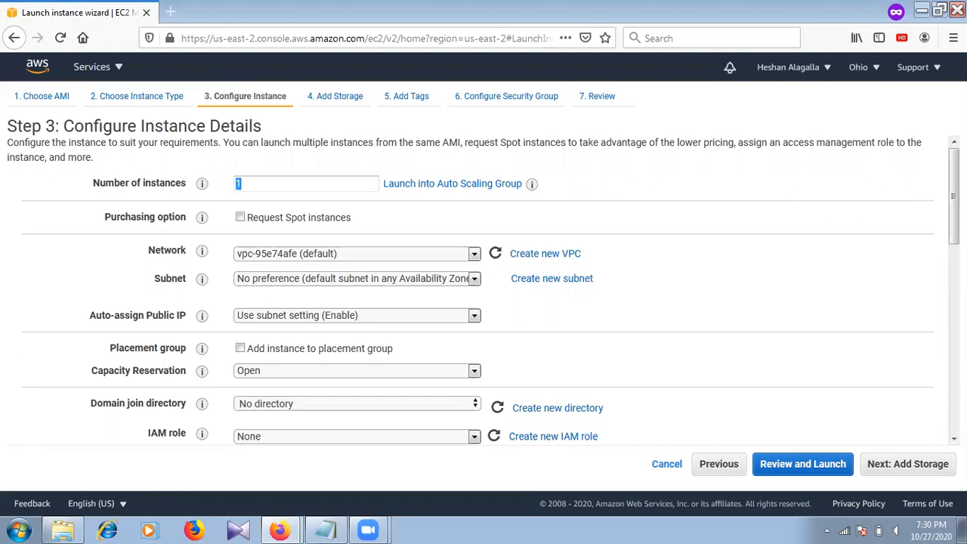
{"action": "scroll", "coordinate": [955, 227], "scroll_direction": "down", "scroll_amount": 3}
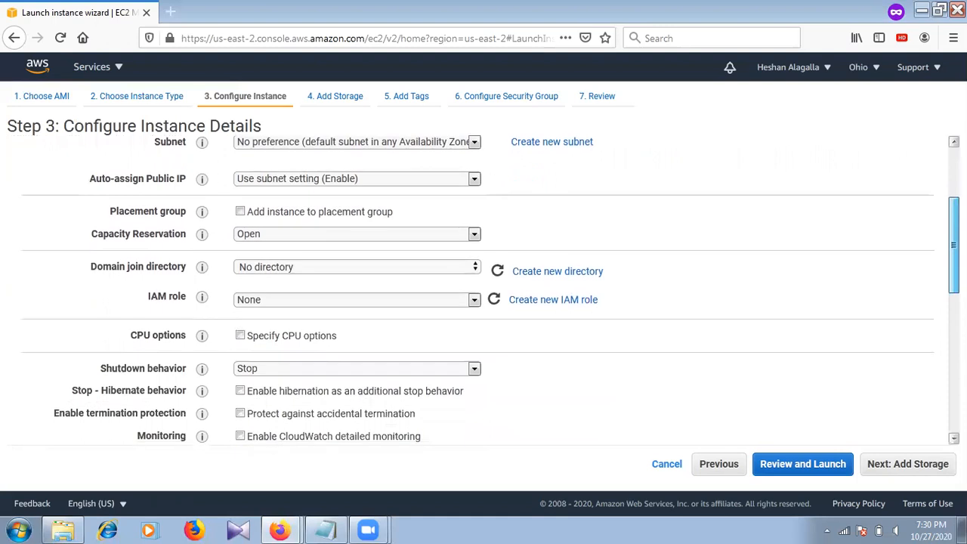
{"action": "scroll", "coordinate": [954, 227], "scroll_direction": "up", "scroll_amount": 3}
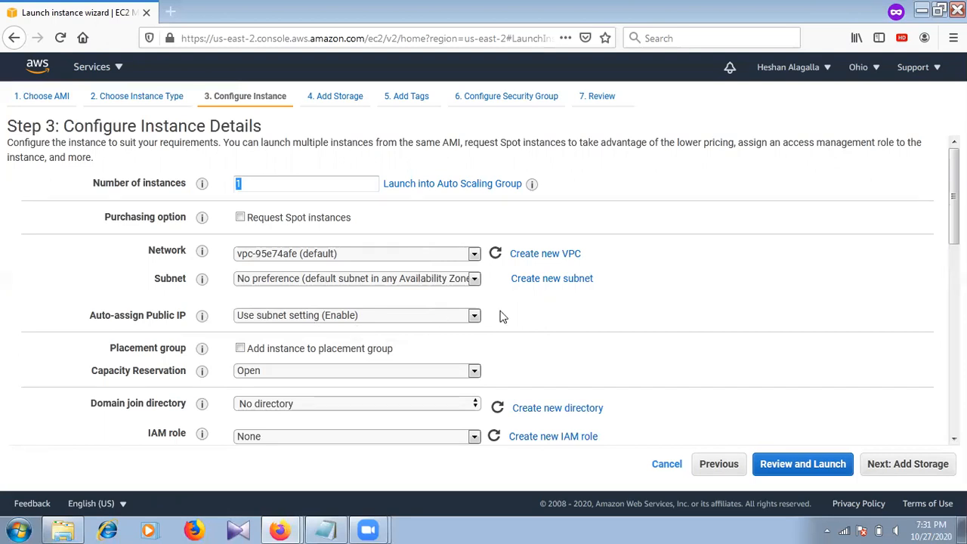
{"action": "left_click_drag", "start_coordinate": [954, 194], "coordinate": [954, 259]}
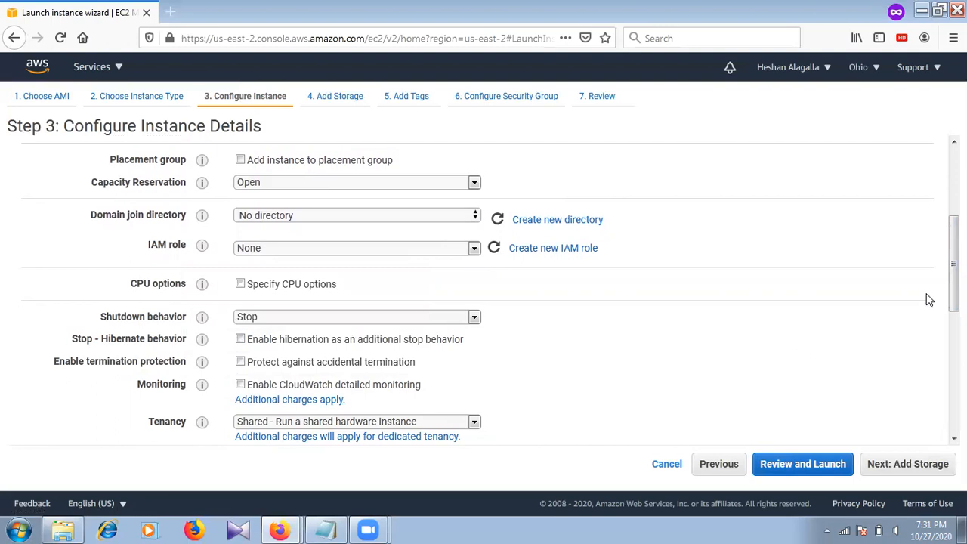
{"action": "left_click_drag", "start_coordinate": [954, 263], "coordinate": [954, 200]}
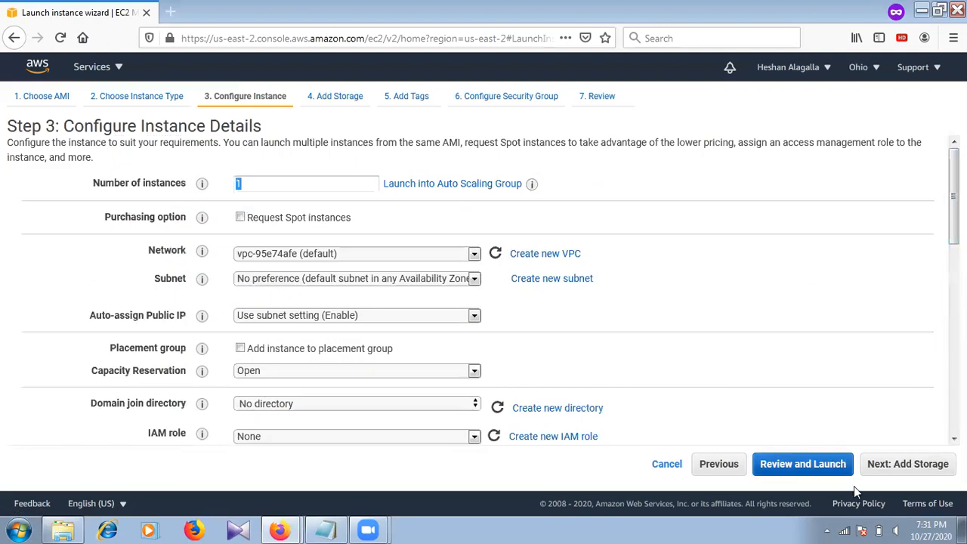
{"action": "left_click", "coordinate": [892, 467]}
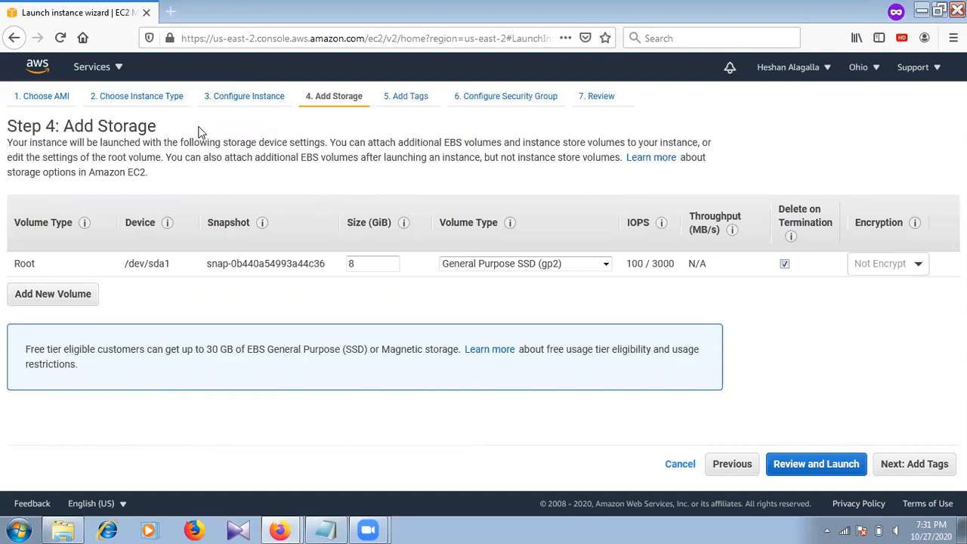
Step: Keep the 8 GiB General Purpose SSD root volume and continue without tags to the security group configuration
{"action": "left_click_drag", "start_coordinate": [375, 264], "coordinate": [309, 270]}
{"action": "left_click", "coordinate": [908, 476]}
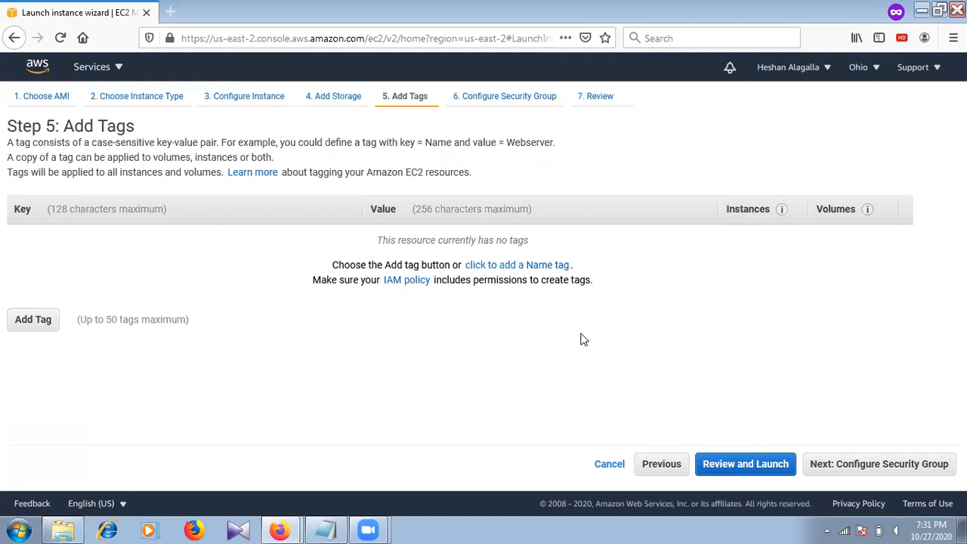
{"action": "left_click", "coordinate": [881, 460]}
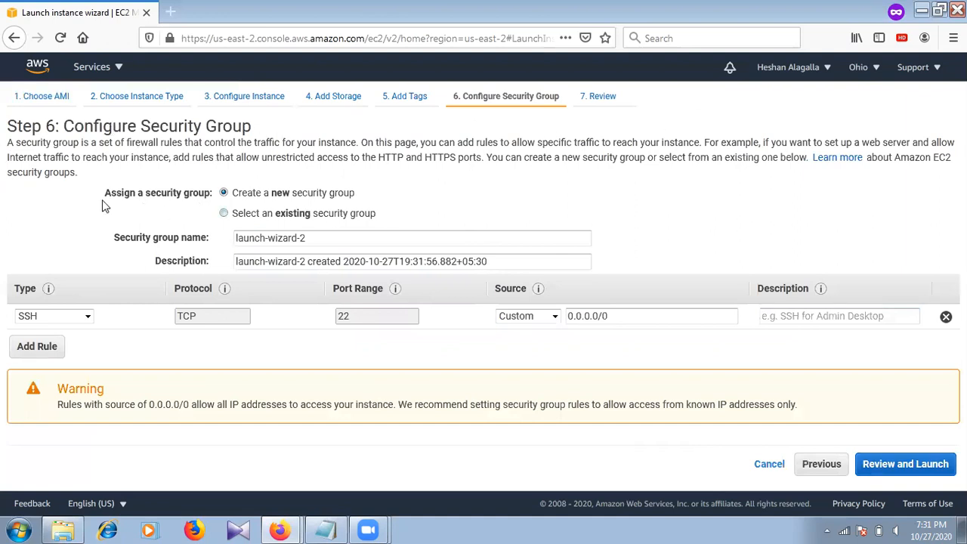
Step: Keep the new security group launch-wizard-2 with its SSH rule on TCP port 22 and proceed to the launch review
{"action": "left_click", "coordinate": [89, 319]}
{"action": "left_click", "coordinate": [89, 319]}
{"action": "left_click_drag", "start_coordinate": [360, 317], "coordinate": [331, 321]}
{"action": "left_click", "coordinate": [902, 473]}
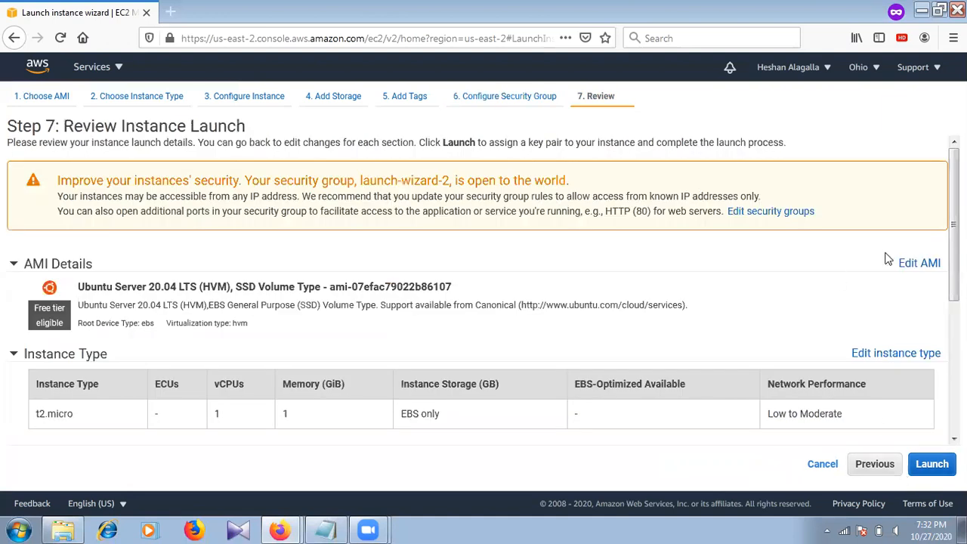
Step: Review the AMI, instance type and security group summary and proceed to the key pair selection
{"action": "scroll", "coordinate": [484, 287], "scroll_direction": "down", "scroll_amount": 3}
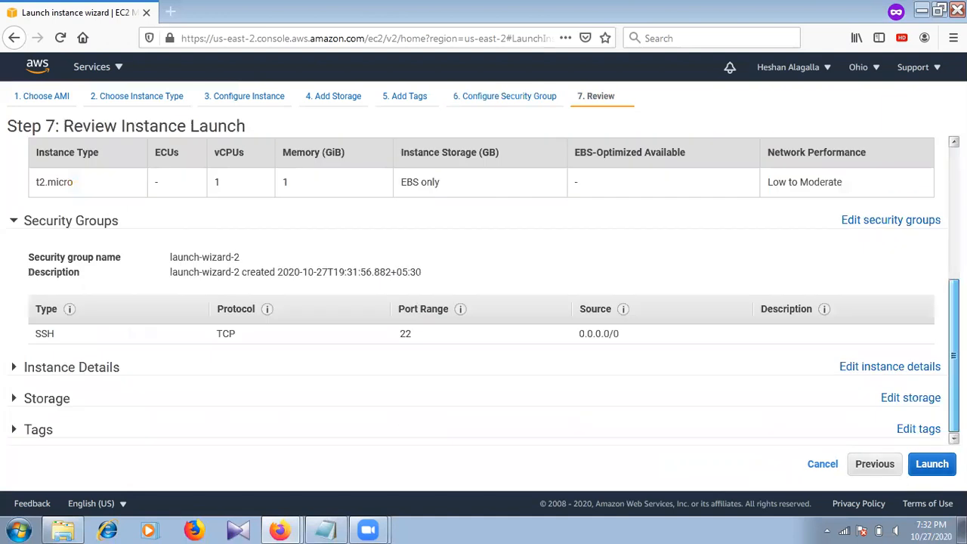
{"action": "scroll", "coordinate": [484, 287], "scroll_direction": "up", "scroll_amount": 1}
{"action": "scroll", "coordinate": [484, 290], "scroll_direction": "up", "scroll_amount": 1}
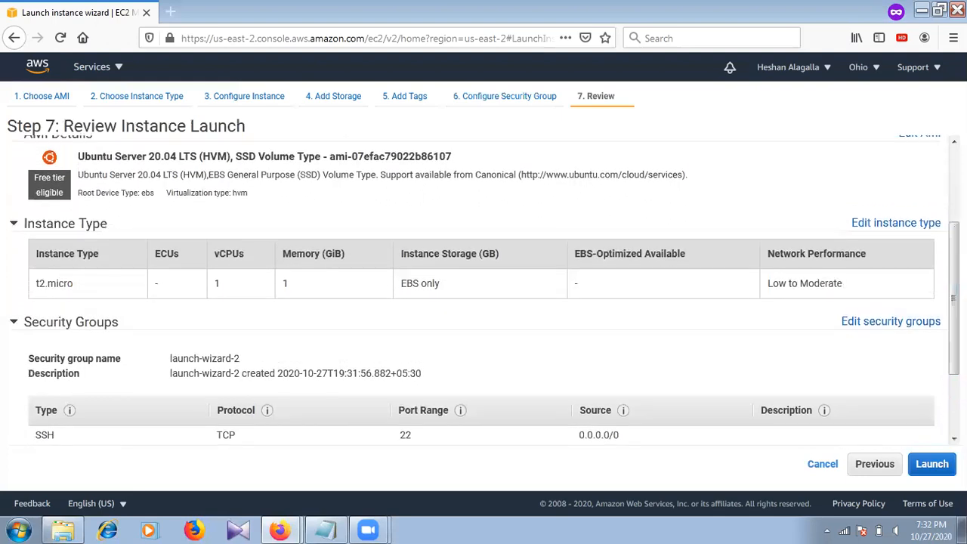
{"action": "left_click", "coordinate": [926, 471]}
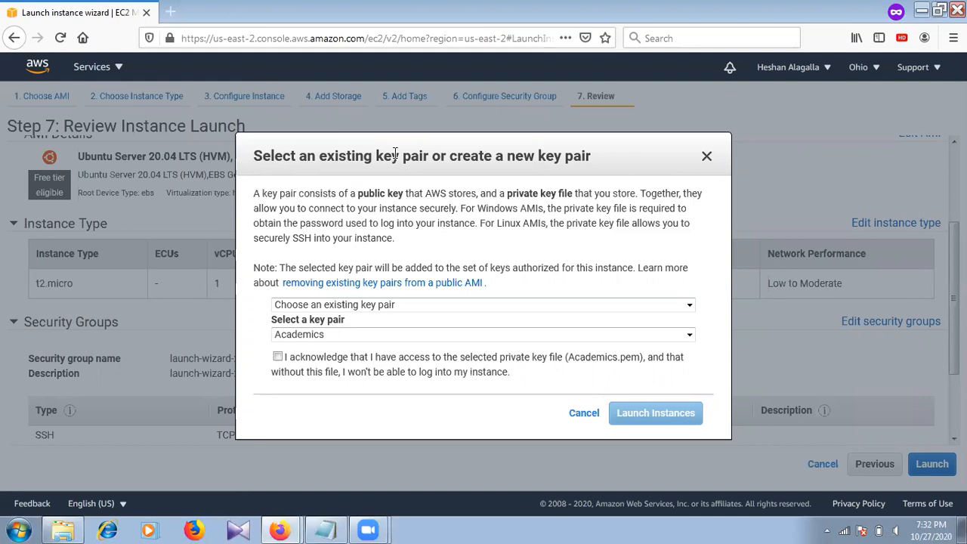
Step: Create a new key pair named cloud and save its private key file cloud.pem
{"action": "left_click", "coordinate": [400, 306]}
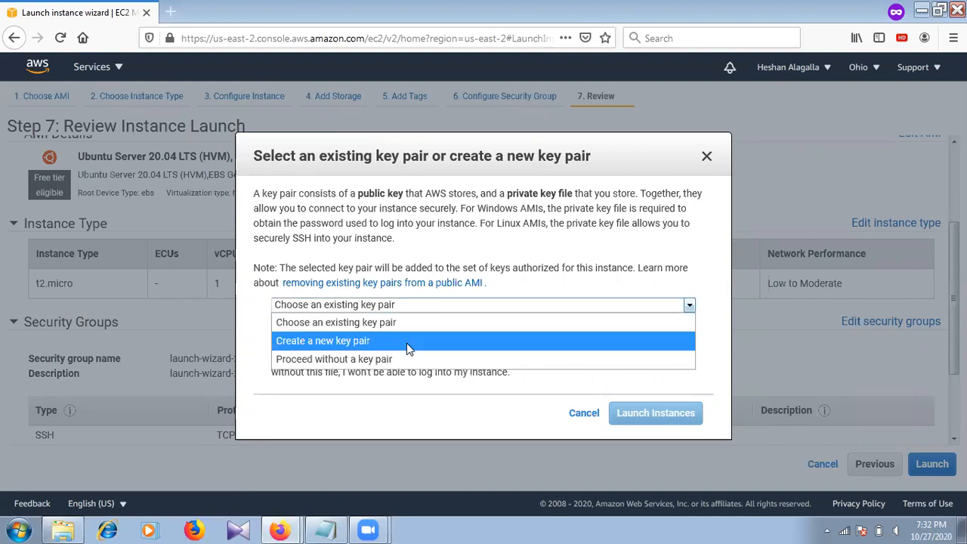
{"action": "left_click", "coordinate": [406, 341]}
{"action": "left_click", "coordinate": [297, 330]}
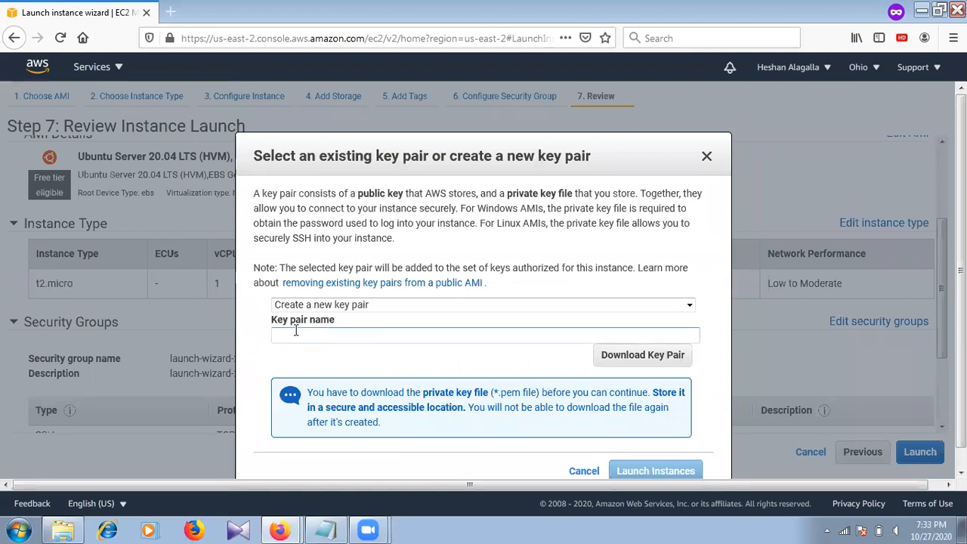
{"action": "type", "text": "cloue"}
{"action": "key", "text": "BackSpace"}
{"action": "type", "text": "d"}
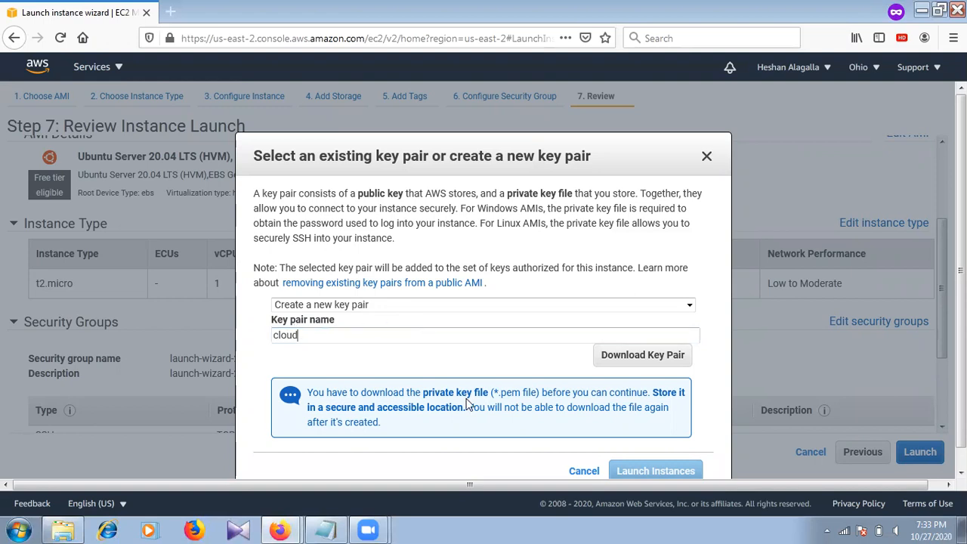
{"action": "left_click", "coordinate": [602, 356]}
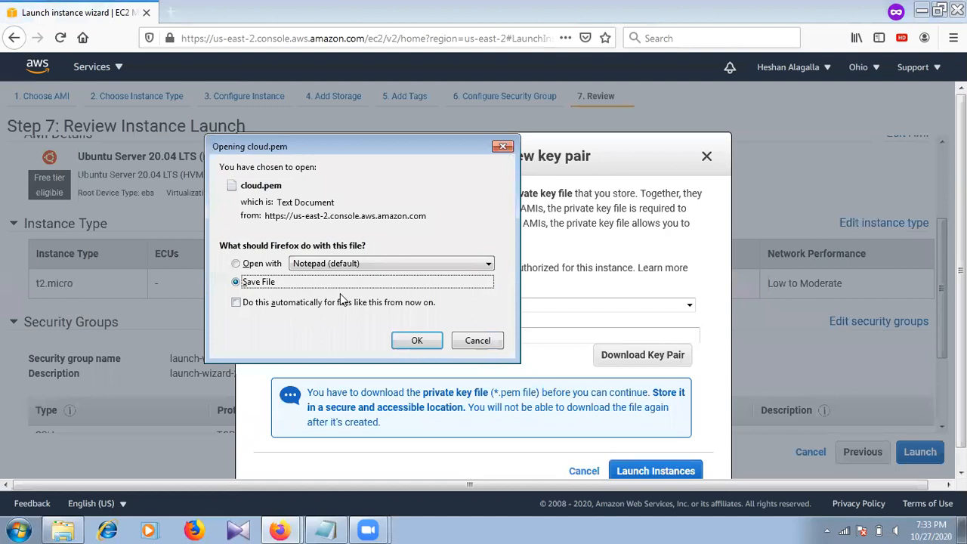
{"action": "left_click", "coordinate": [412, 340]}
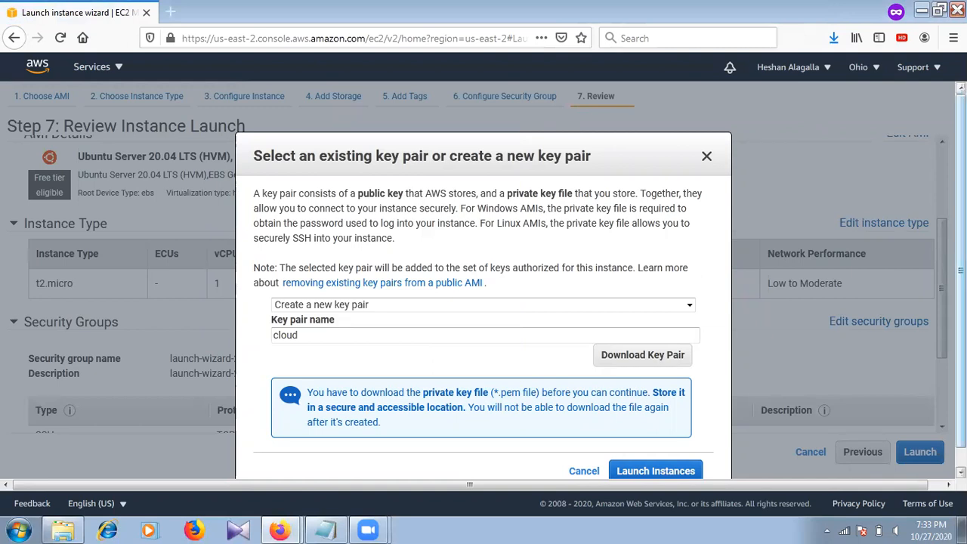
Step: Launch the instance with the new key pair and check the launch log on the status page
{"action": "scroll", "coordinate": [725, 302], "scroll_direction": "down", "scroll_amount": 1}
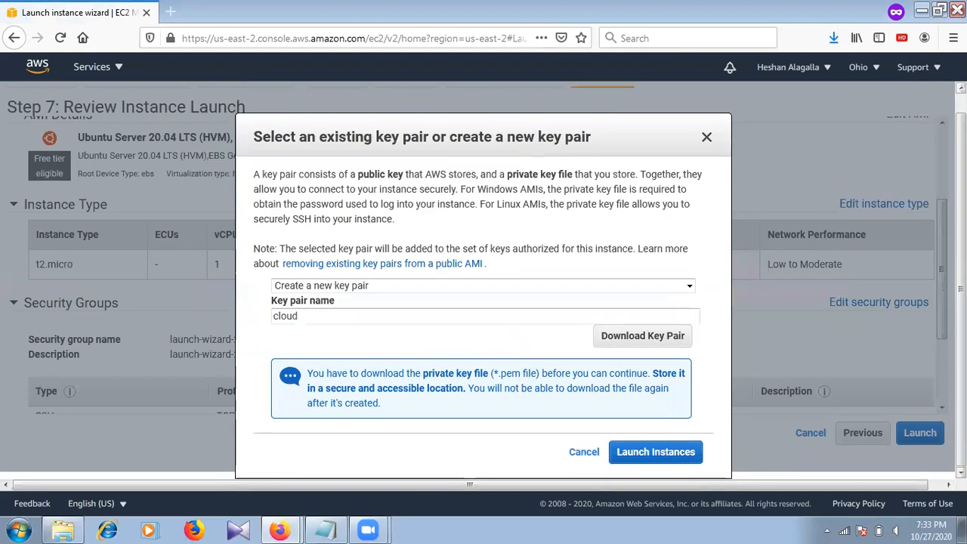
{"action": "left_click", "coordinate": [630, 465]}
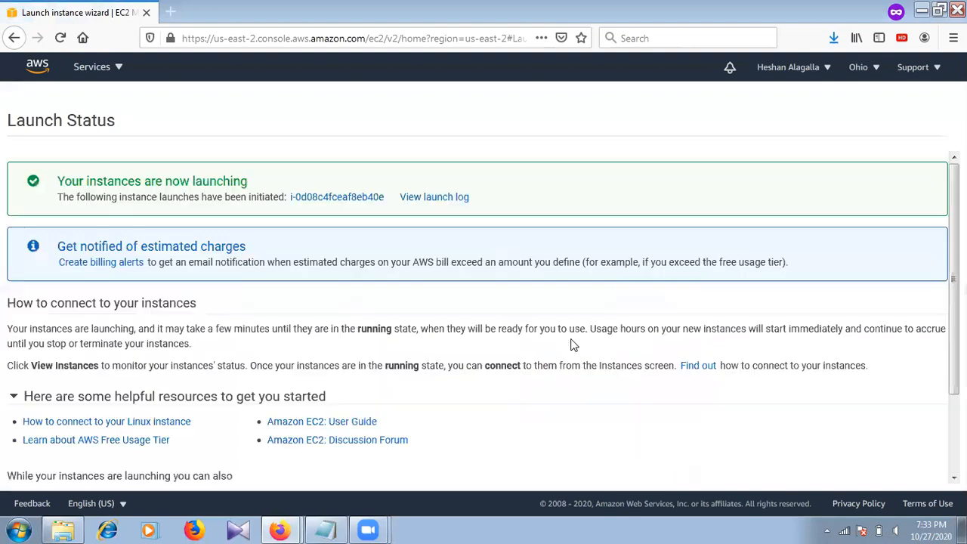
{"action": "left_click", "coordinate": [418, 198]}
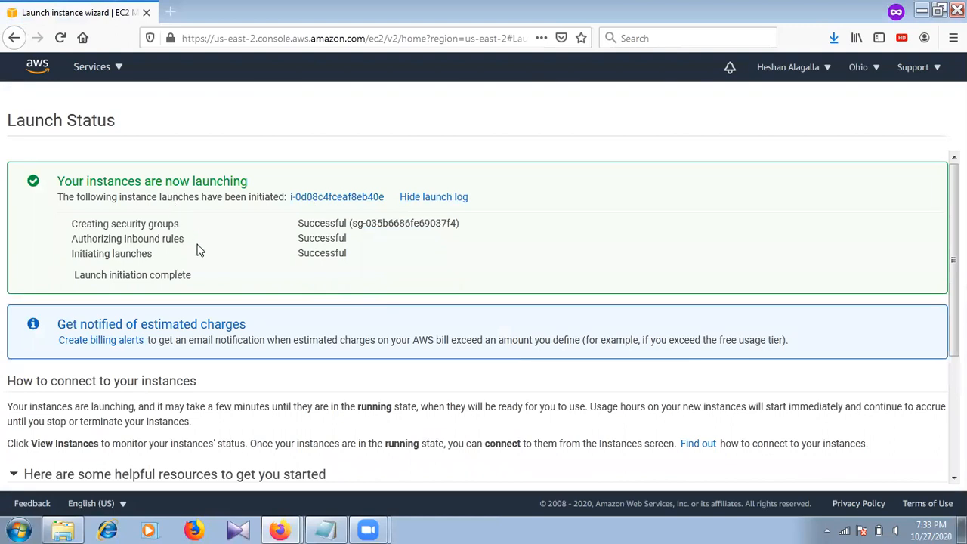
{"action": "left_click_drag", "start_coordinate": [199, 250], "coordinate": [227, 262]}
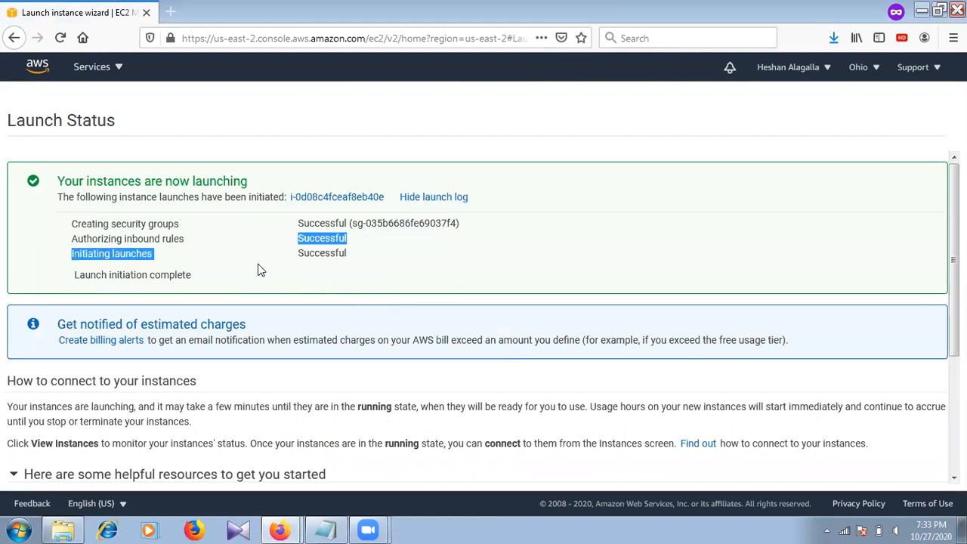
{"action": "left_click", "coordinate": [258, 270]}
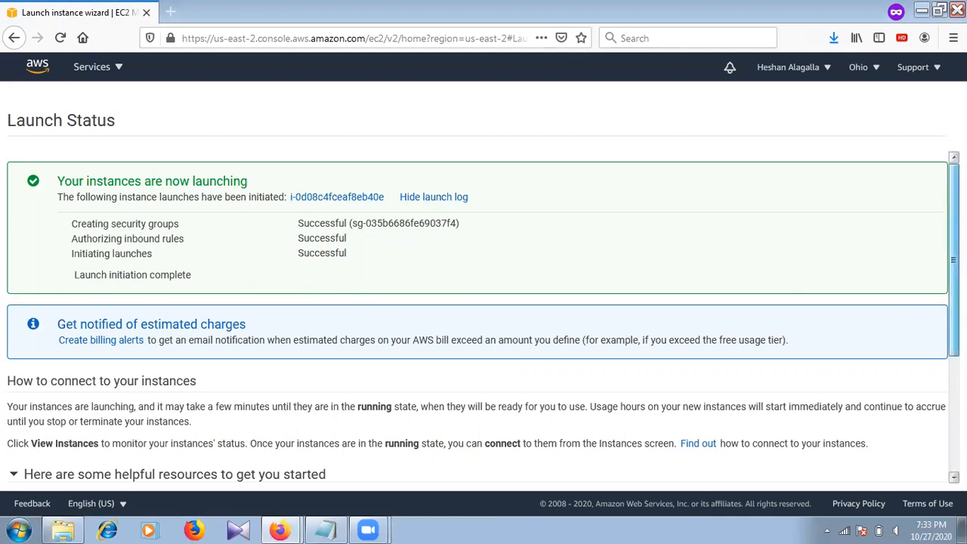
{"action": "scroll", "coordinate": [954, 317], "scroll_direction": "down", "scroll_amount": 3}
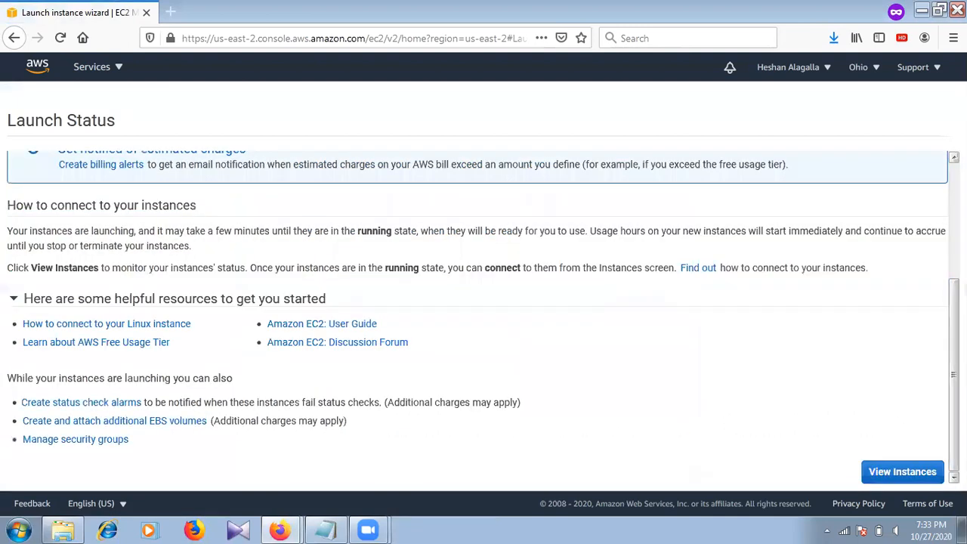
Step: Open the instances list, select the new t2.micro instance, and check its state, public DNS and public IPv4 address
{"action": "left_click", "coordinate": [884, 478]}
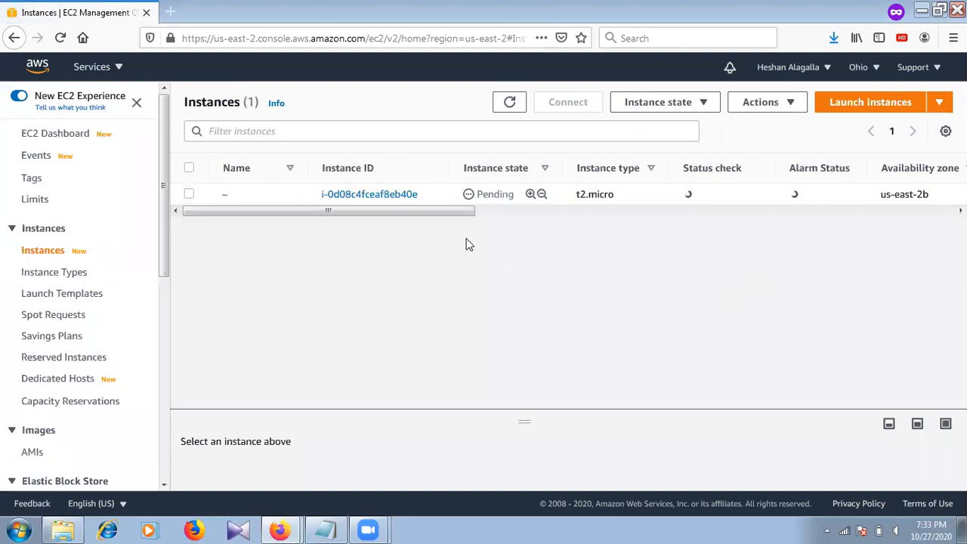
{"action": "mouse_move", "coordinate": [257, 211]}
{"action": "left_mouse_down"}
{"action": "mouse_move", "coordinate": [404, 214]}
{"action": "mouse_move", "coordinate": [194, 219]}
{"action": "mouse_move", "coordinate": [298, 222]}
{"action": "mouse_move", "coordinate": [249, 222]}
{"action": "left_mouse_up"}
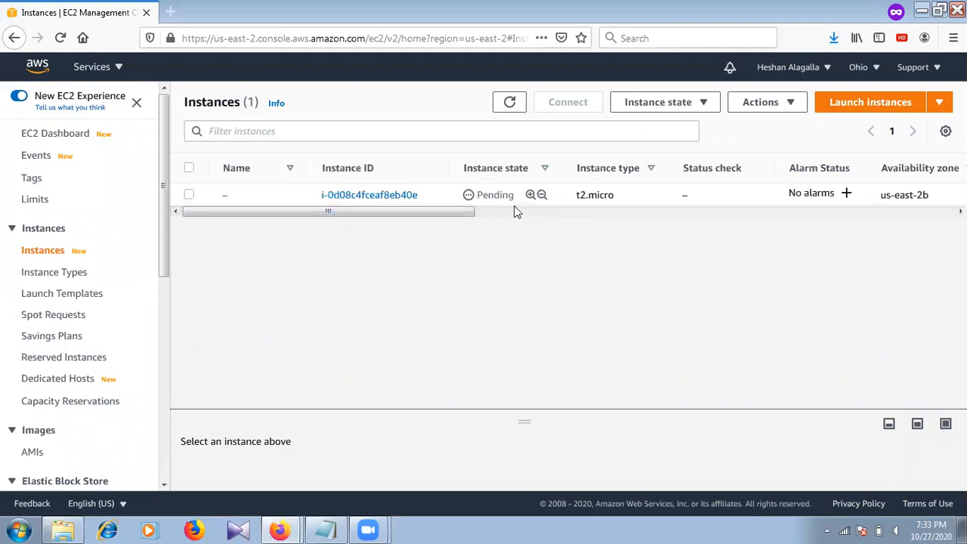
{"action": "left_click_drag", "start_coordinate": [512, 198], "coordinate": [475, 198]}
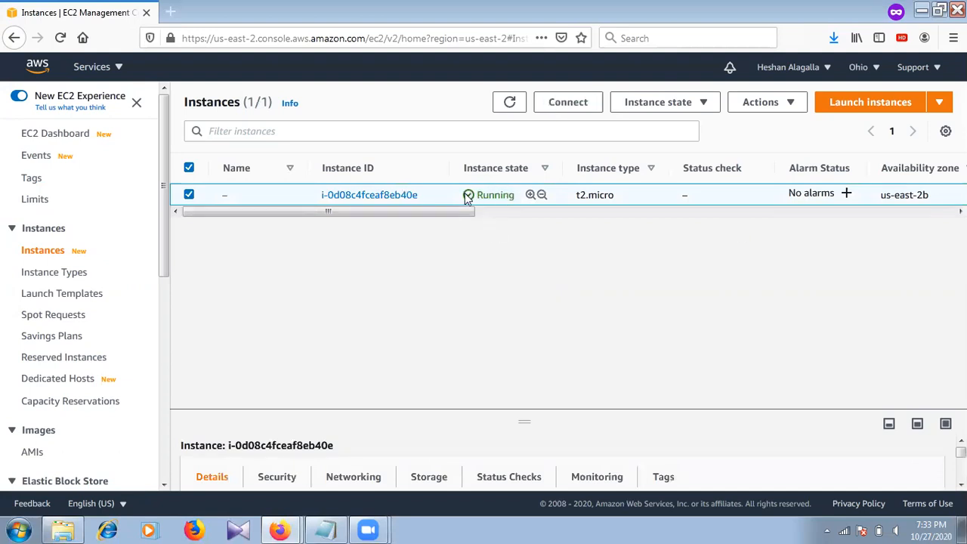
{"action": "left_click_drag", "start_coordinate": [402, 211], "coordinate": [572, 212]}
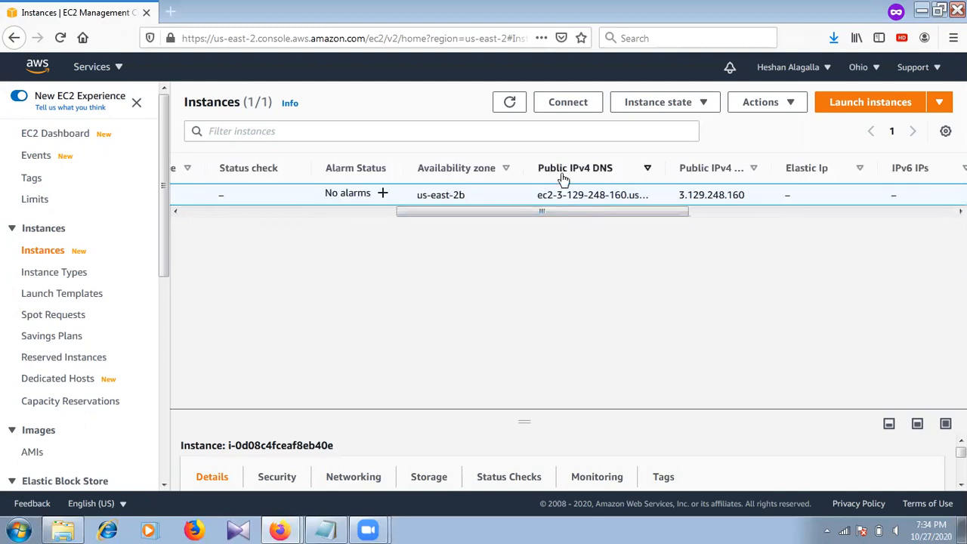
{"action": "left_click_drag", "start_coordinate": [571, 216], "coordinate": [613, 214]}
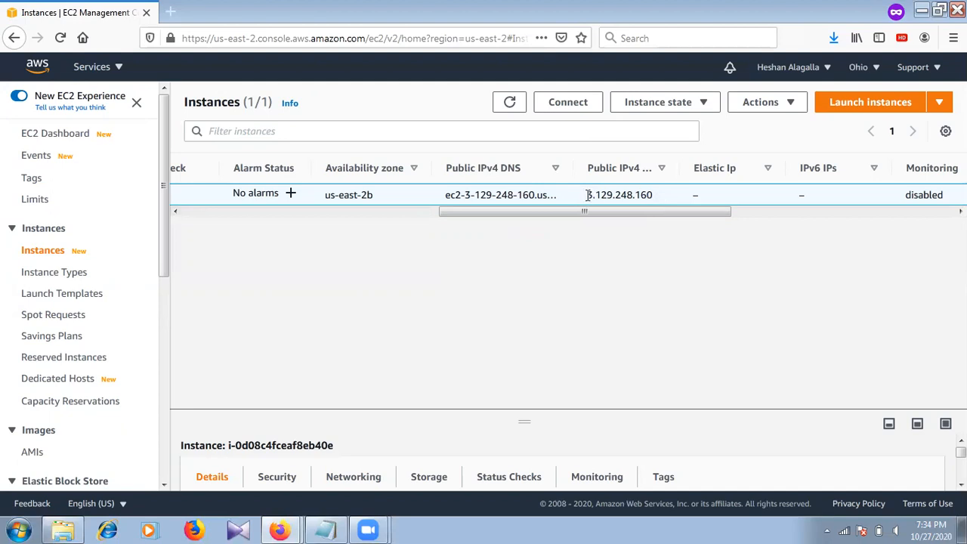
{"action": "left_click_drag", "start_coordinate": [587, 195], "coordinate": [653, 195]}
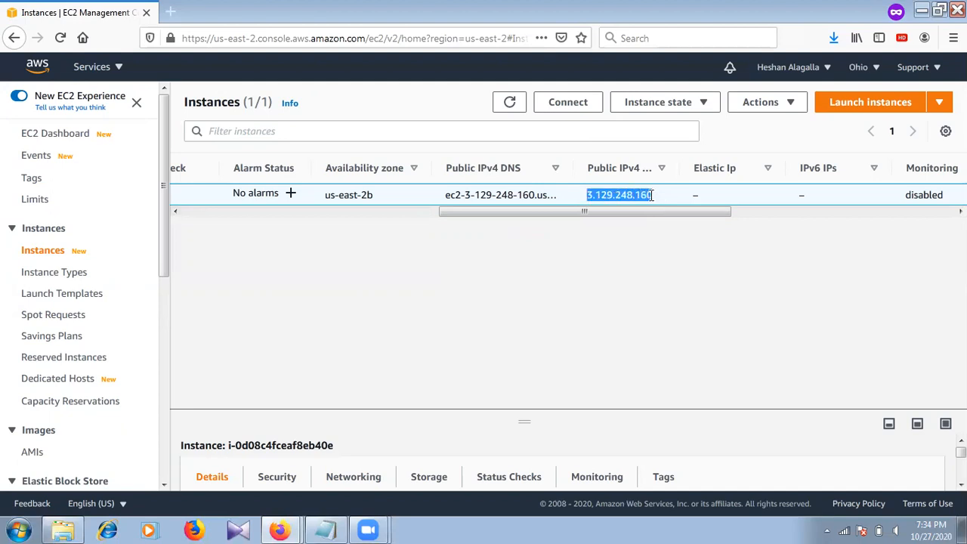
Step: Check the selected instance's public IPv4 address and the neighbouring Elastic IP column in the instances list
{"action": "left_click", "coordinate": [587, 195]}
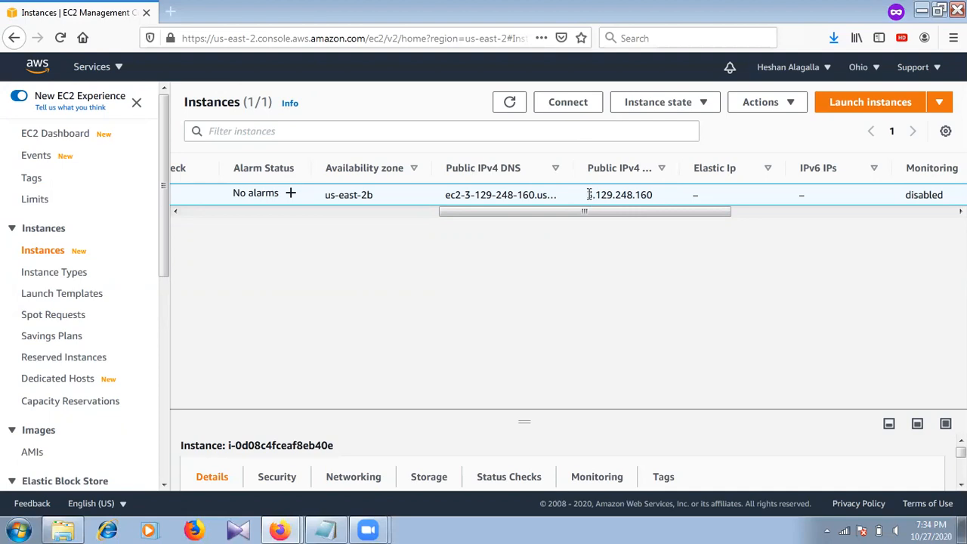
{"action": "left_click_drag", "start_coordinate": [590, 195], "coordinate": [659, 214]}
{"action": "left_click", "coordinate": [650, 195]}
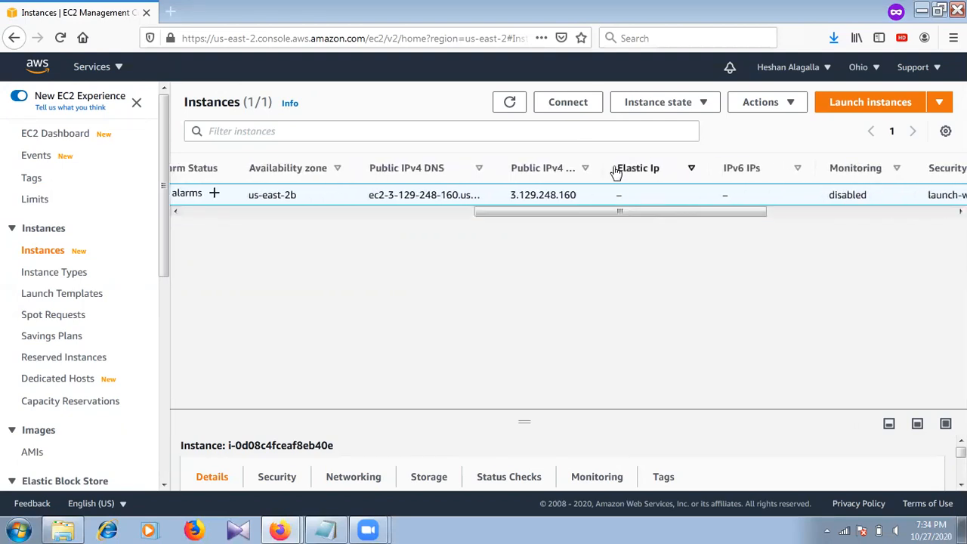
{"action": "left_click_drag", "start_coordinate": [665, 218], "coordinate": [628, 211]}
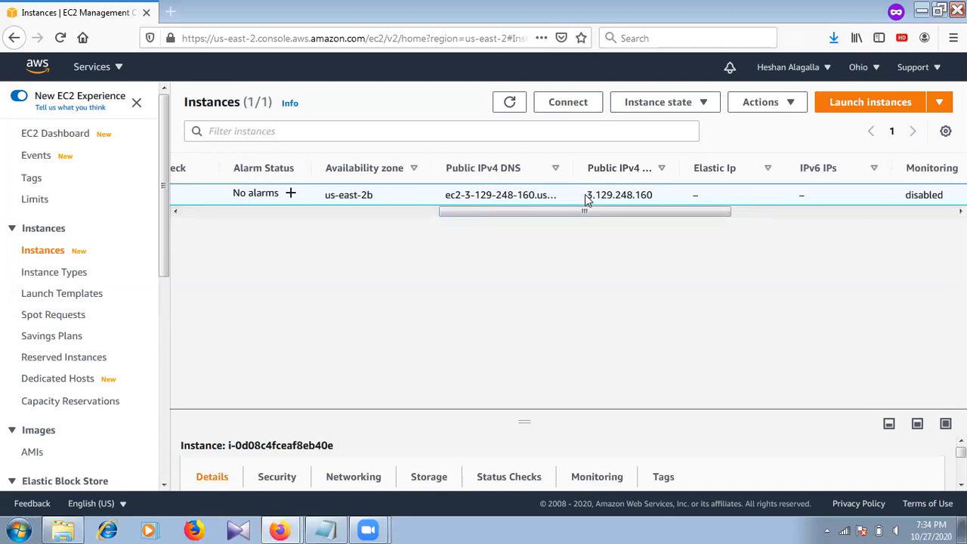
{"action": "left_click_drag", "start_coordinate": [586, 196], "coordinate": [653, 195]}
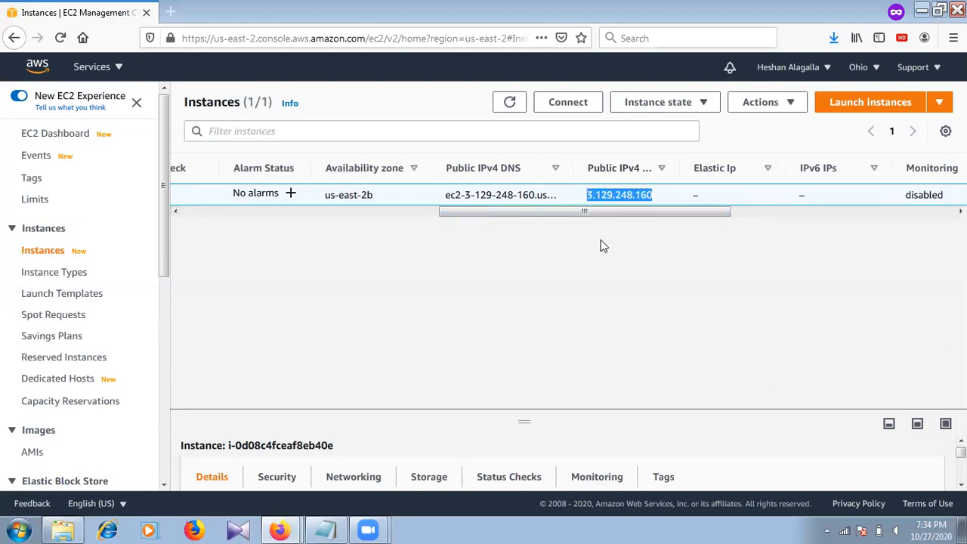
{"action": "mouse_move", "coordinate": [587, 214]}
{"action": "left_mouse_down"}
{"action": "mouse_move", "coordinate": [606, 219]}
{"action": "mouse_move", "coordinate": [577, 217]}
{"action": "left_mouse_up"}
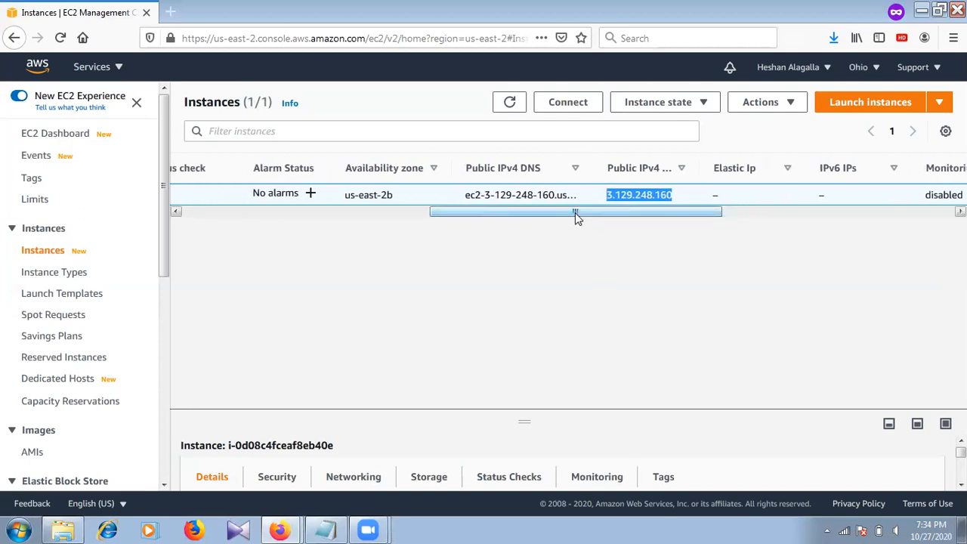
Step: Review the state actions available for the selected instance and recheck its public IPv4 address, leaving the instance state unchanged
{"action": "left_click", "coordinate": [709, 104]}
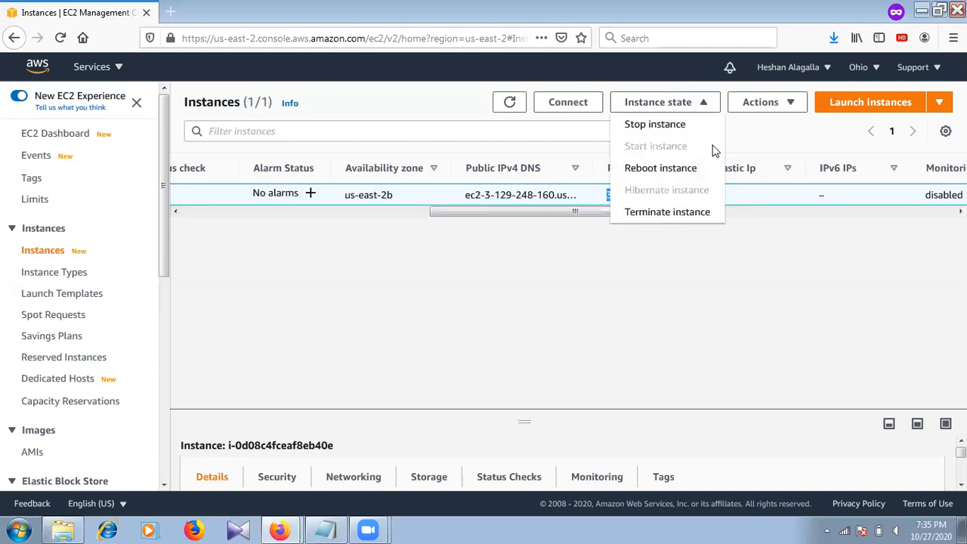
{"action": "left_click", "coordinate": [712, 274]}
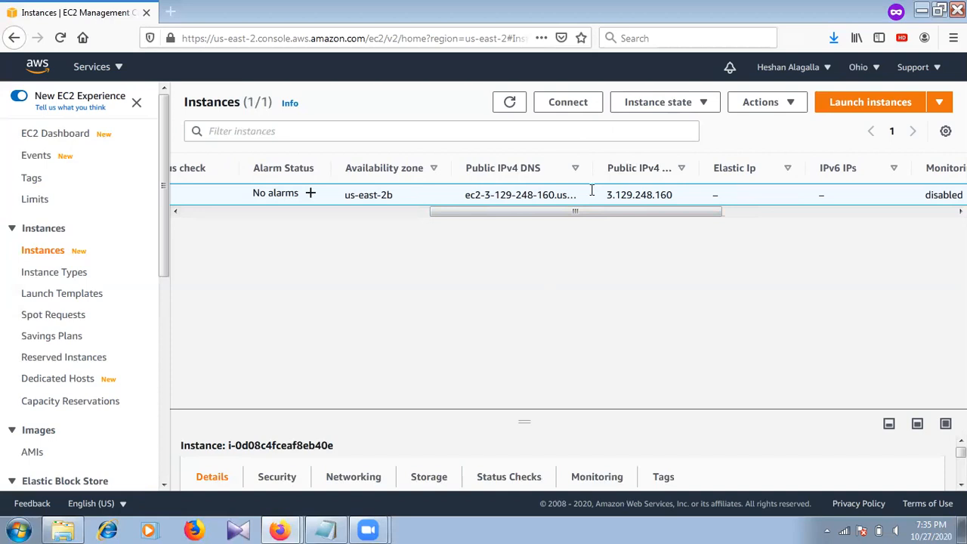
{"action": "left_click_drag", "start_coordinate": [607, 195], "coordinate": [672, 197]}
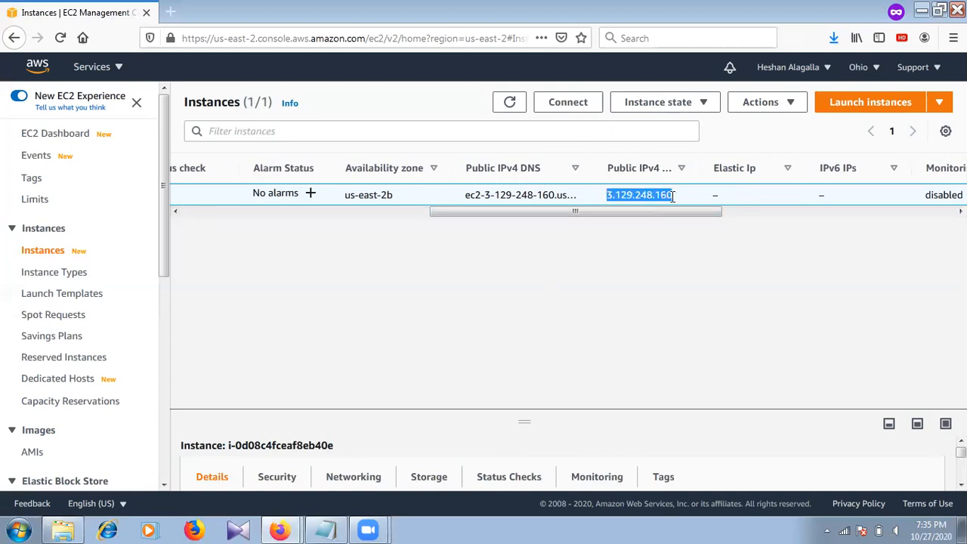
{"action": "left_click", "coordinate": [672, 244]}
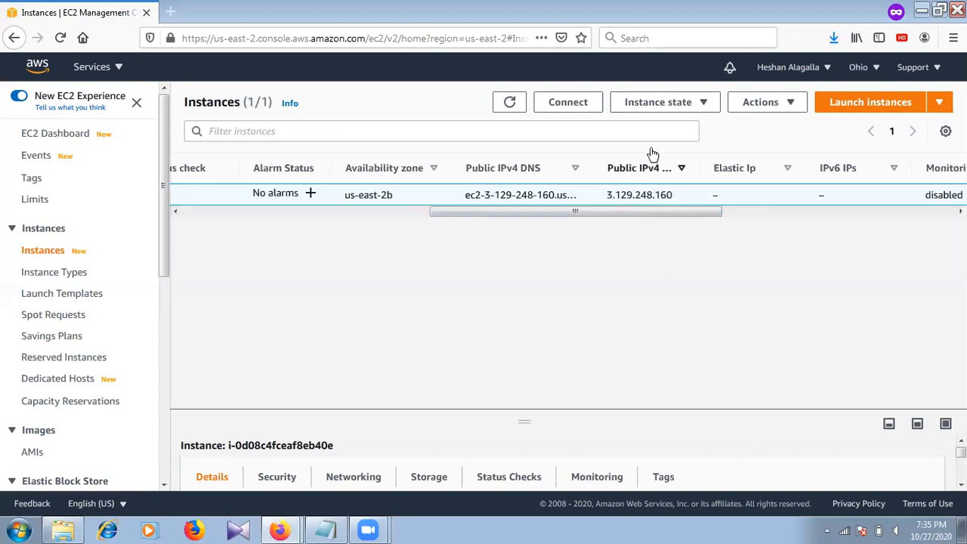
{"action": "left_click", "coordinate": [717, 104]}
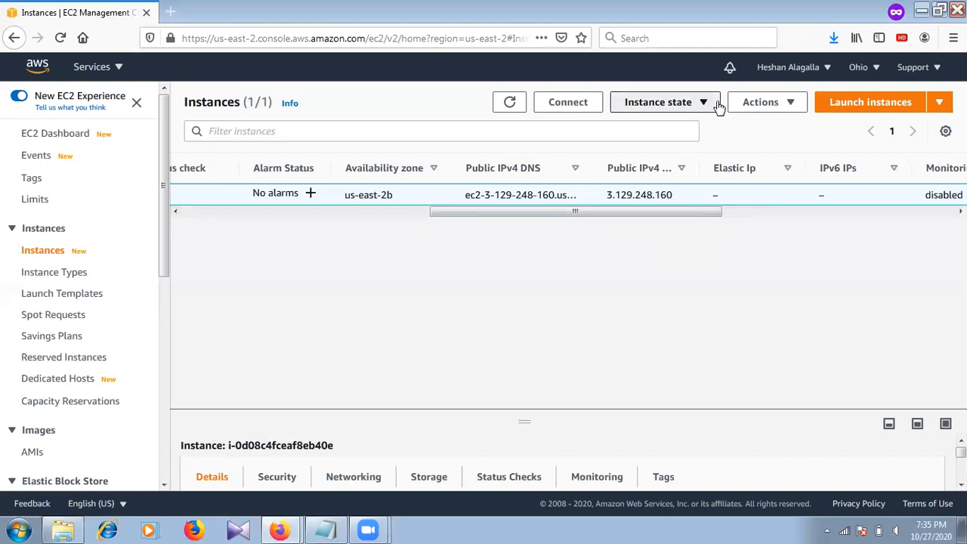
{"action": "left_click", "coordinate": [747, 282]}
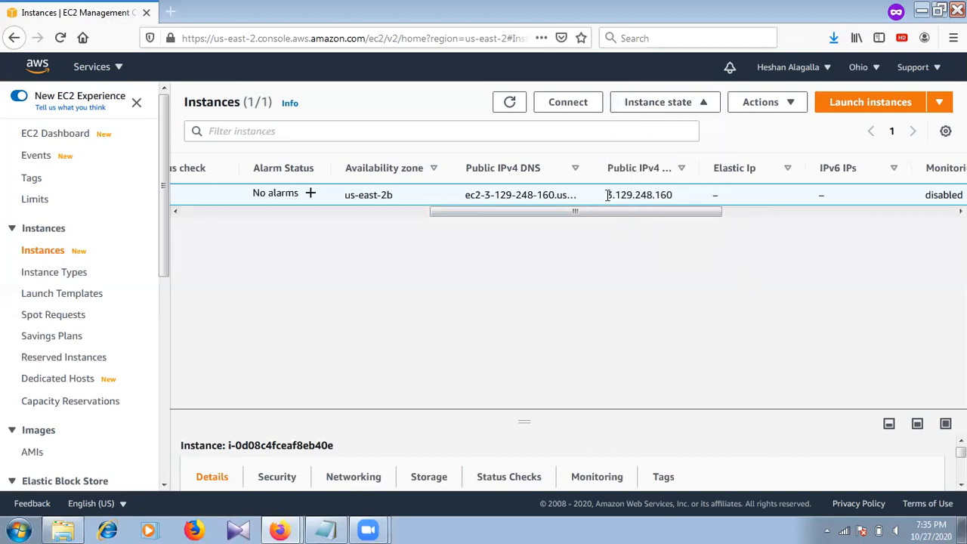
{"action": "double_click", "coordinate": [631, 195]}
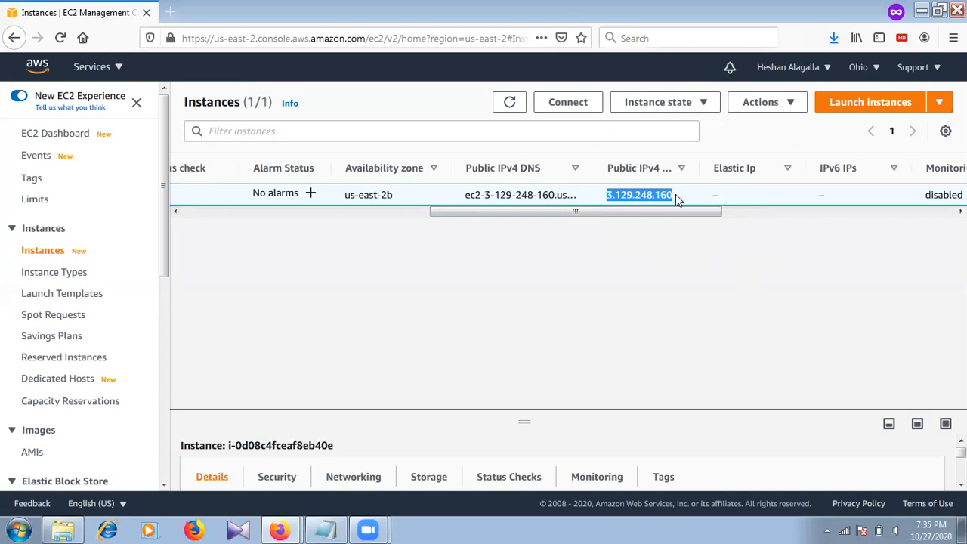
{"action": "left_click", "coordinate": [699, 241]}
{"action": "left_click_drag", "start_coordinate": [607, 196], "coordinate": [674, 195]}
{"action": "left_click", "coordinate": [674, 195]}
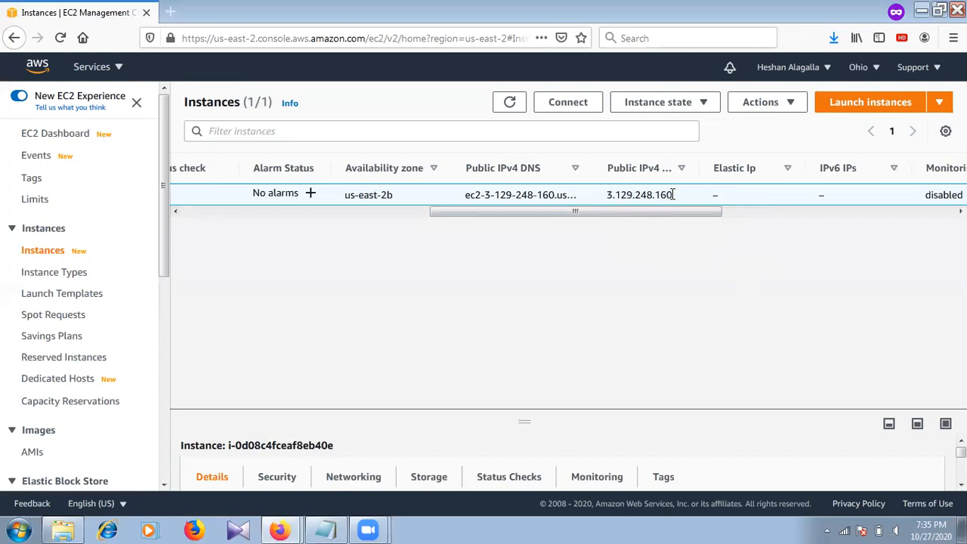
{"action": "left_click_drag", "start_coordinate": [607, 195], "coordinate": [675, 195]}
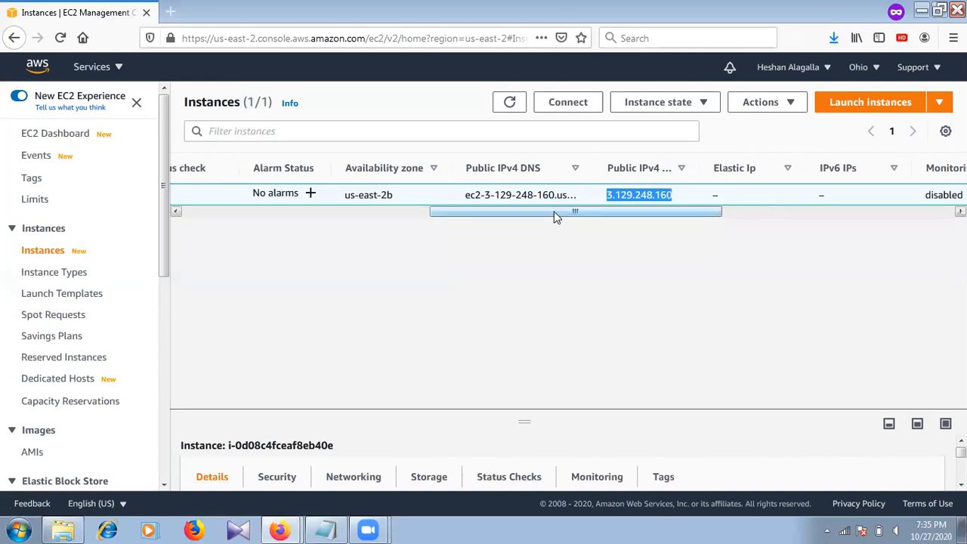
Step: Open the t2.micro instance's summary page and compare its public and private IPv4 addresses
{"action": "left_click_drag", "start_coordinate": [556, 218], "coordinate": [271, 210]}
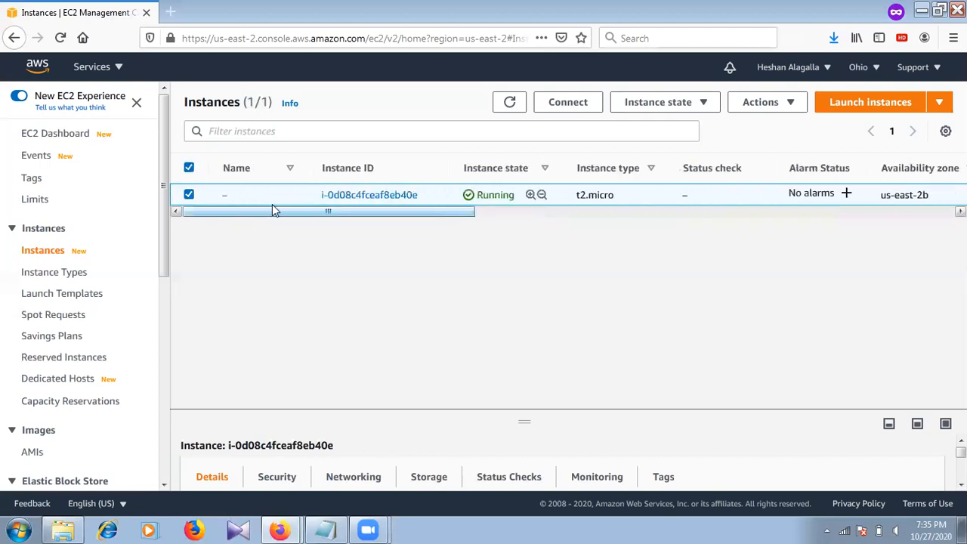
{"action": "left_click", "coordinate": [350, 196]}
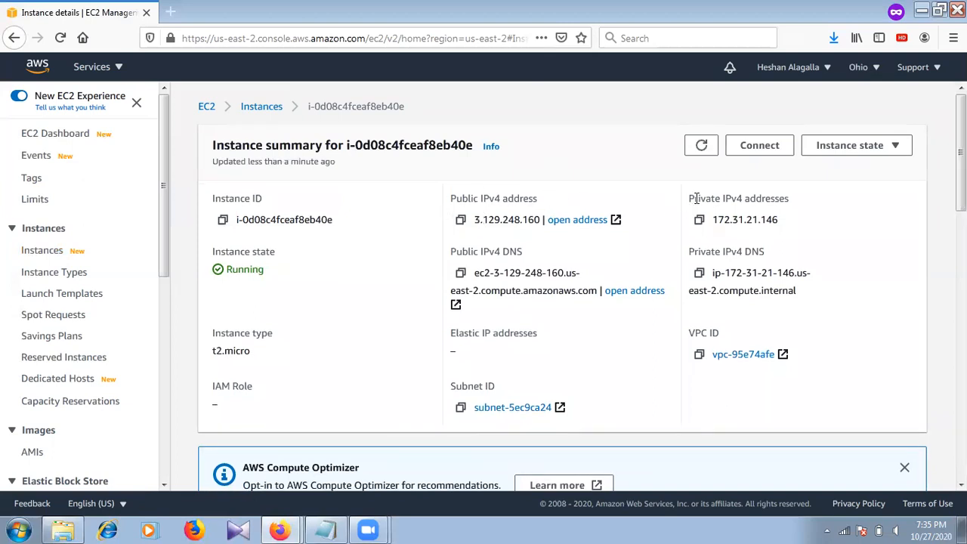
{"action": "left_click_drag", "start_coordinate": [695, 198], "coordinate": [817, 199]}
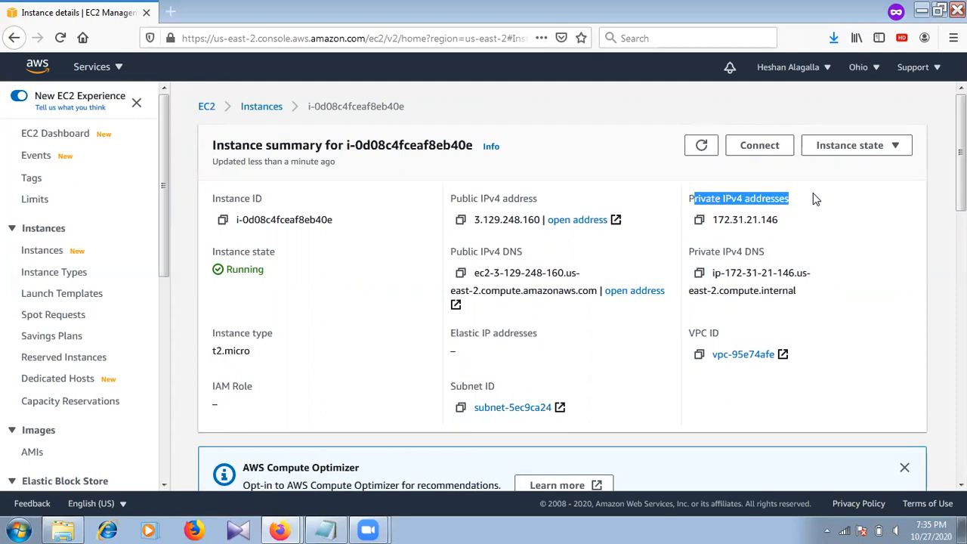
{"action": "left_click", "coordinate": [452, 199]}
{"action": "left_click_drag", "start_coordinate": [452, 199], "coordinate": [568, 204]}
{"action": "left_click", "coordinate": [569, 204]}
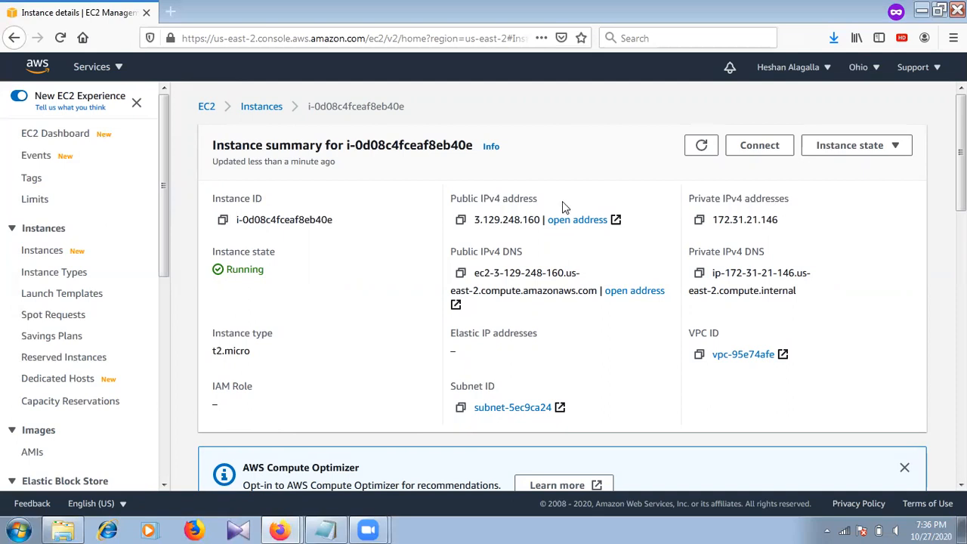
{"action": "left_click_drag", "start_coordinate": [477, 220], "coordinate": [546, 221]}
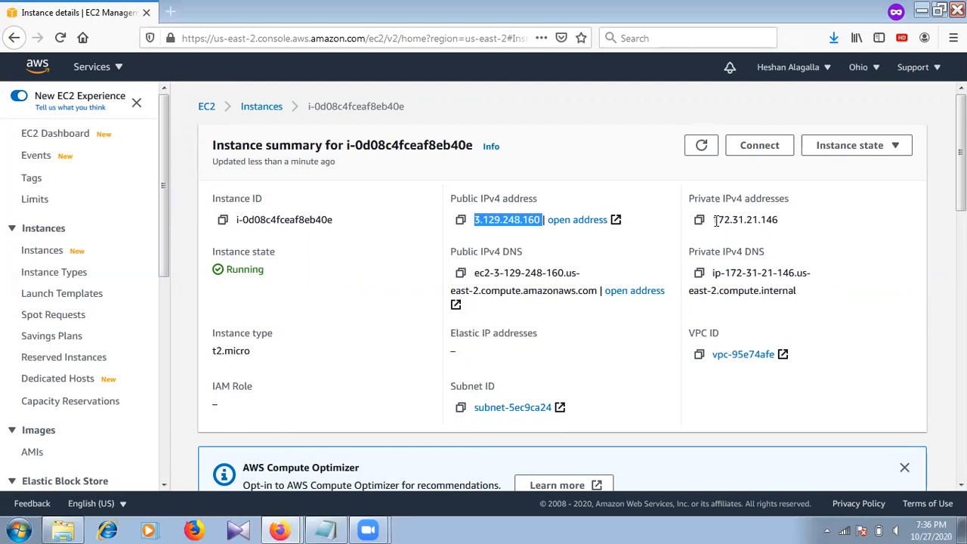
{"action": "mouse_move", "coordinate": [715, 220]}
{"action": "left_mouse_down"}
{"action": "mouse_move", "coordinate": [784, 218]}
{"action": "mouse_move", "coordinate": [715, 221]}
{"action": "left_mouse_up"}
{"action": "left_click", "coordinate": [788, 218]}
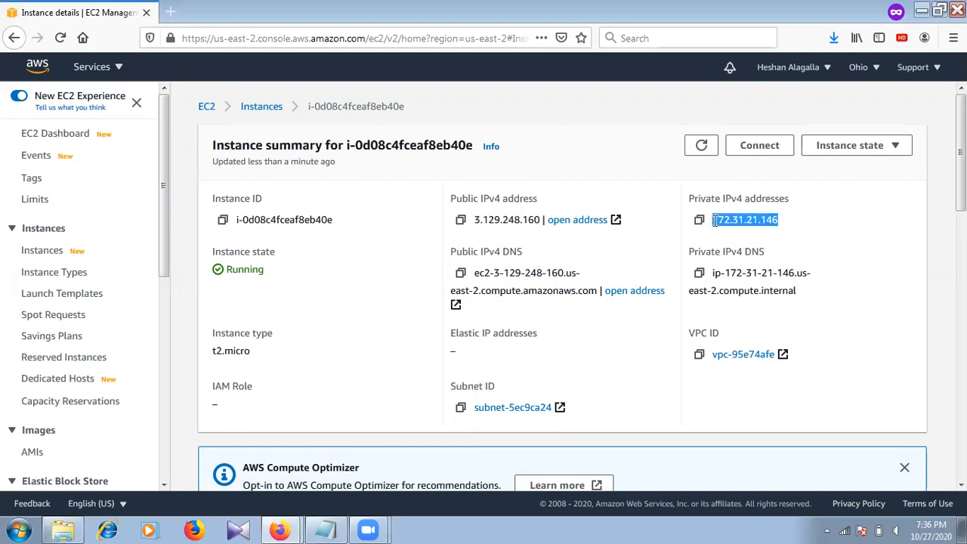
{"action": "left_click", "coordinate": [526, 220]}
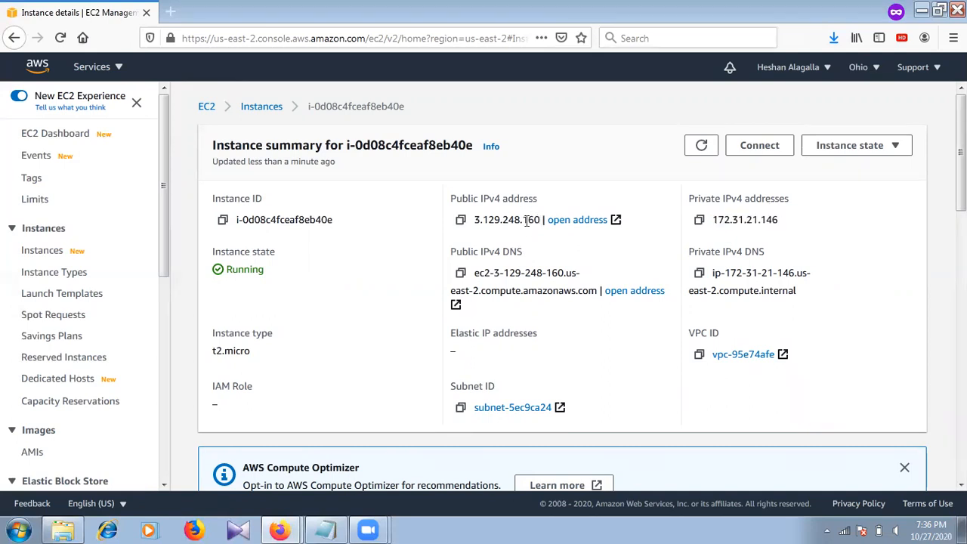
{"action": "left_click_drag", "start_coordinate": [541, 220], "coordinate": [476, 224]}
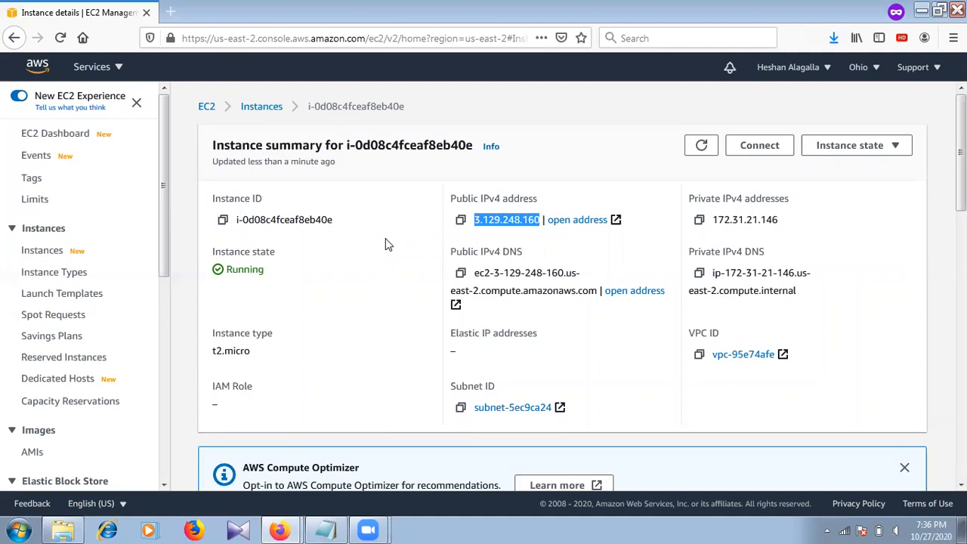
{"action": "left_click", "coordinate": [579, 154]}
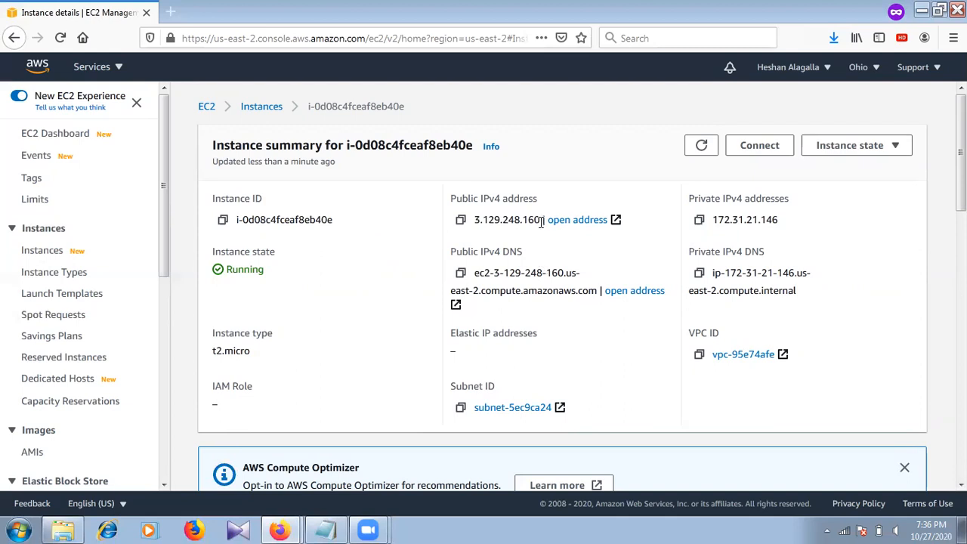
{"action": "left_click_drag", "start_coordinate": [542, 220], "coordinate": [477, 220]}
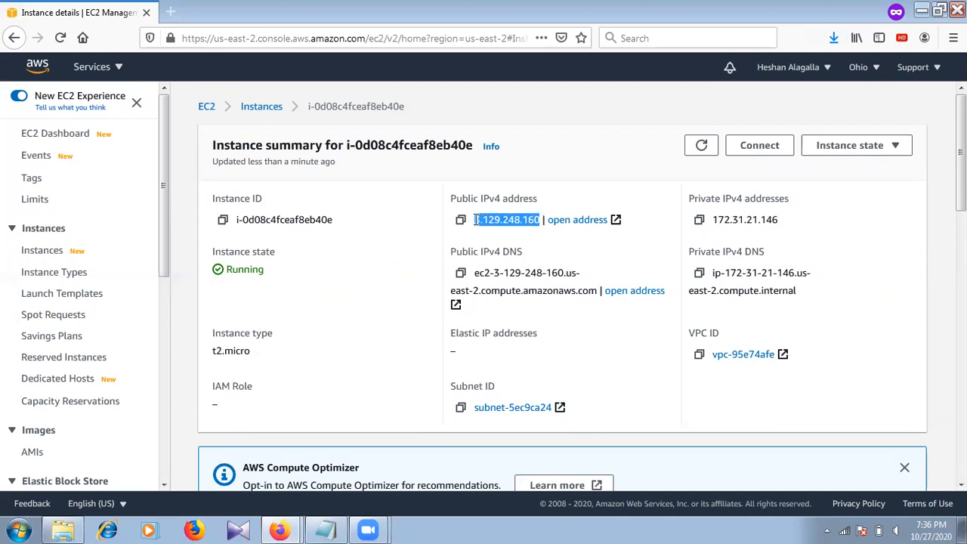
{"action": "left_click", "coordinate": [542, 219]}
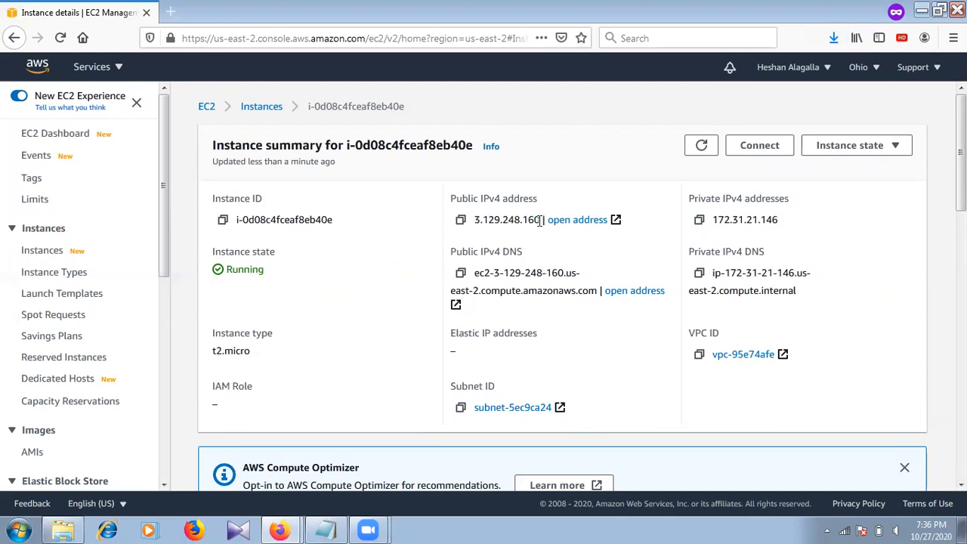
{"action": "left_click_drag", "start_coordinate": [541, 219], "coordinate": [461, 221]}
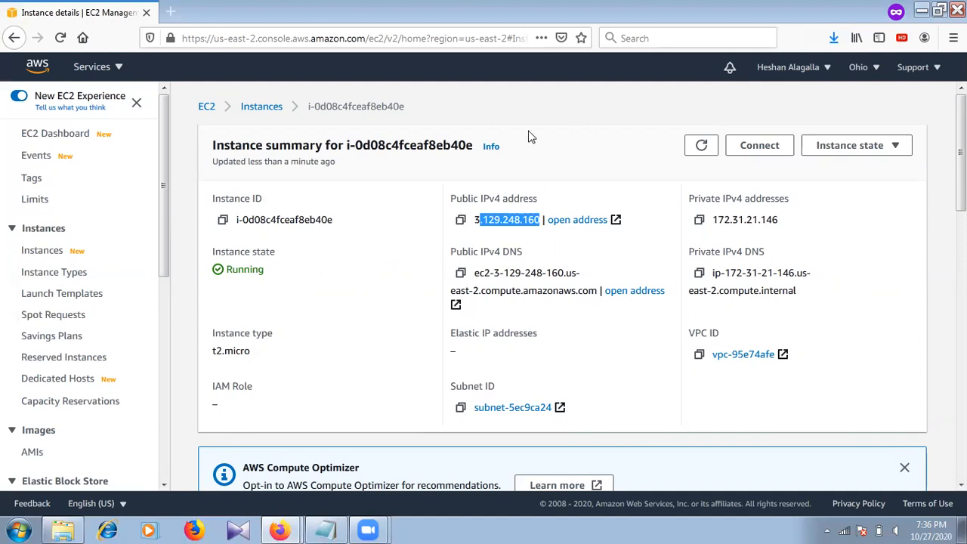
{"action": "left_click", "coordinate": [538, 151]}
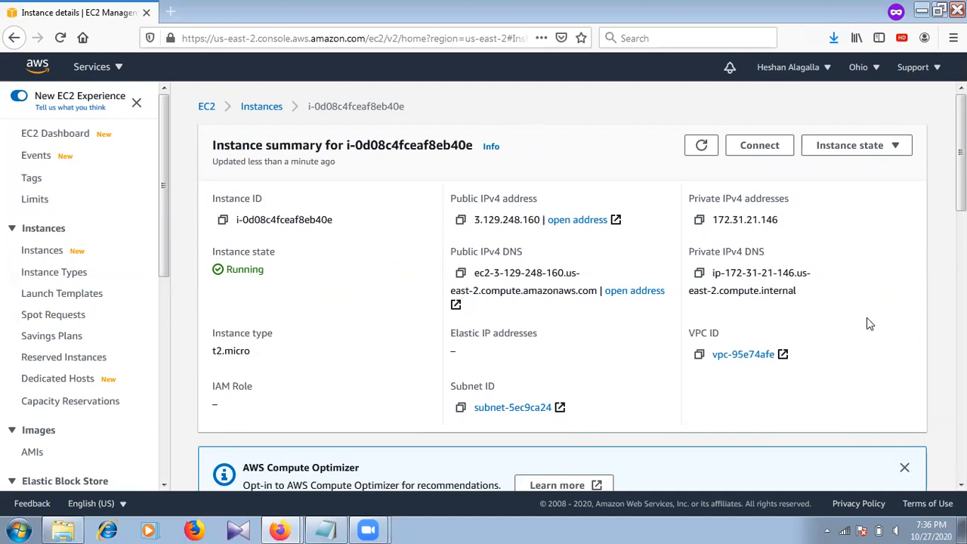
Step: Examine the rest of the instance details, including the monitoring setting and the virtualization type
{"action": "left_click_drag", "start_coordinate": [961, 155], "coordinate": [961, 300]}
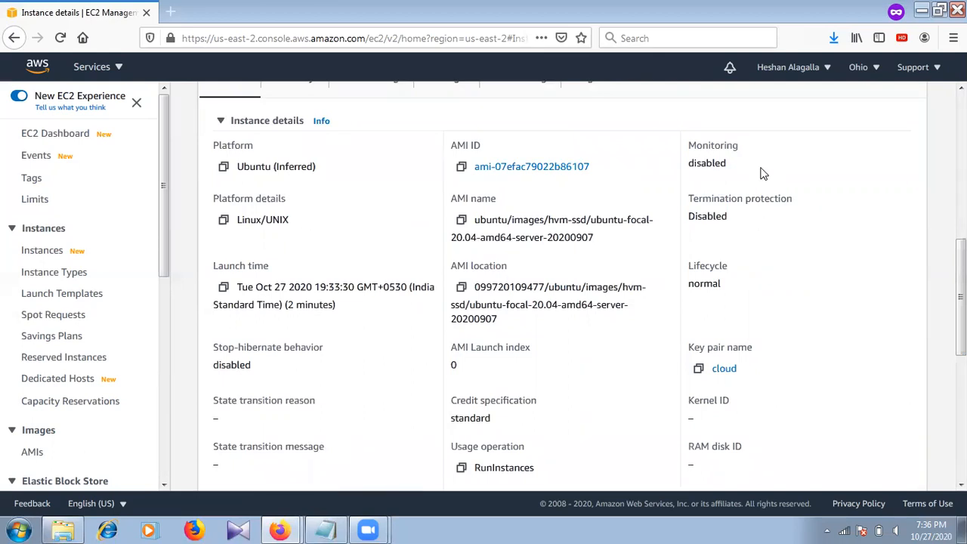
{"action": "left_click_drag", "start_coordinate": [740, 163], "coordinate": [687, 143]}
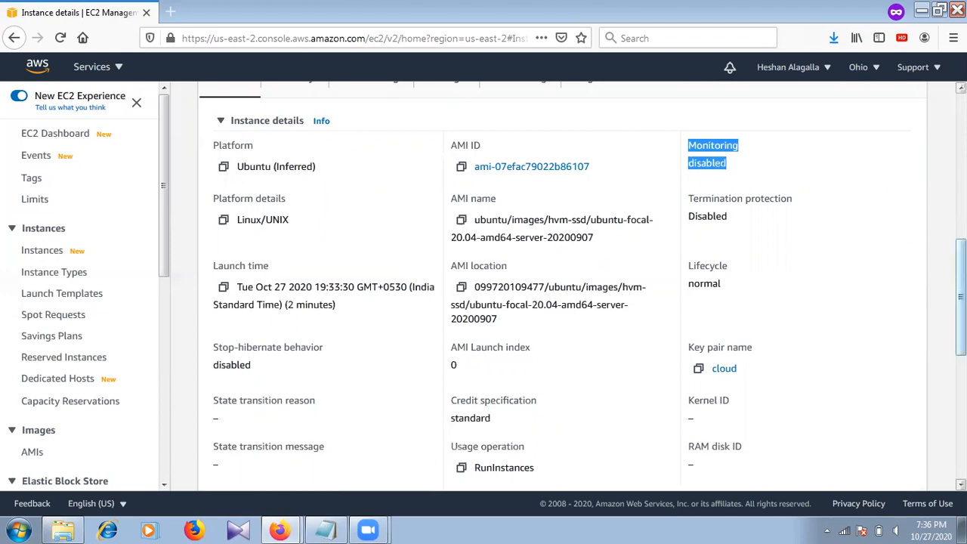
{"action": "scroll", "coordinate": [960, 302], "scroll_direction": "down", "scroll_amount": 3}
{"action": "scroll", "coordinate": [960, 302], "scroll_direction": "down", "scroll_amount": 2}
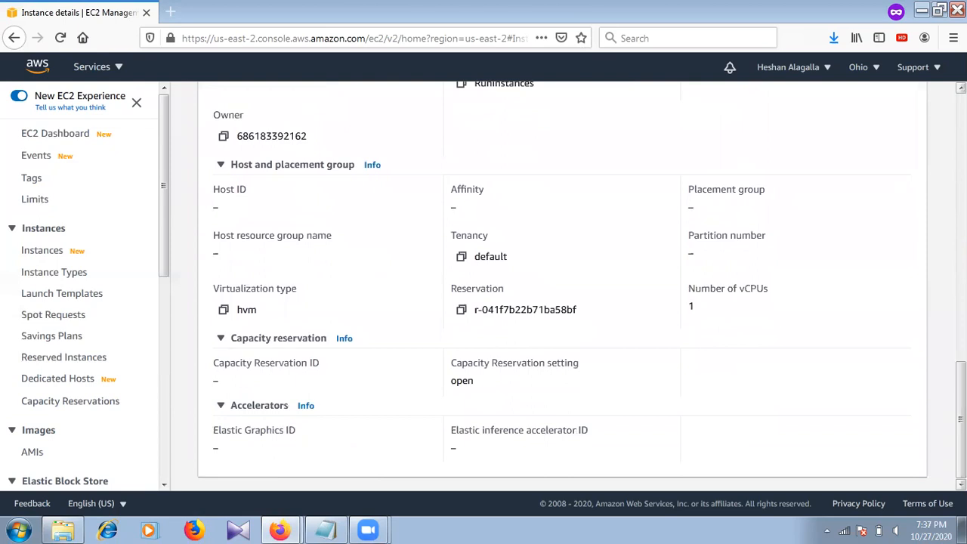
{"action": "left_click_drag", "start_coordinate": [236, 311], "coordinate": [290, 317]}
{"action": "left_click", "coordinate": [291, 318]}
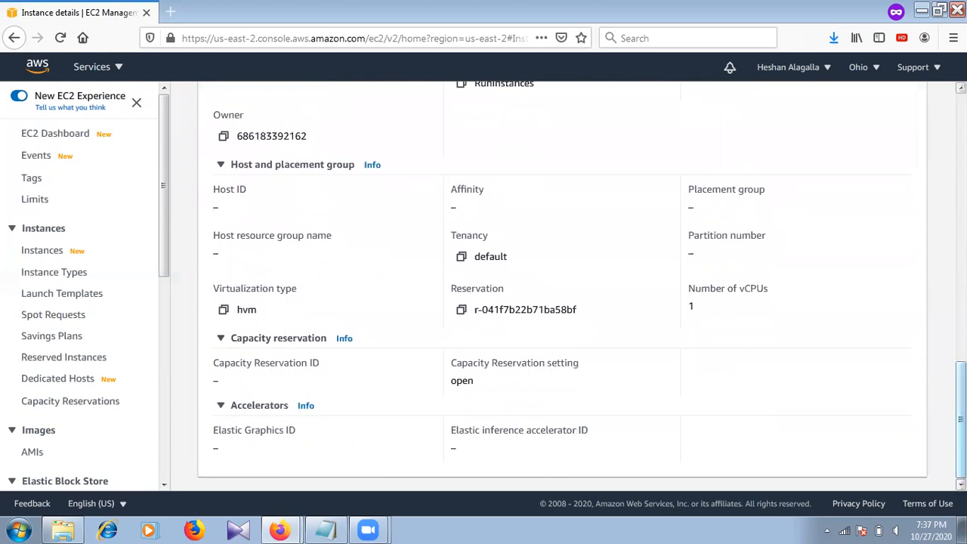
{"action": "left_click_drag", "start_coordinate": [962, 423], "coordinate": [962, 228]}
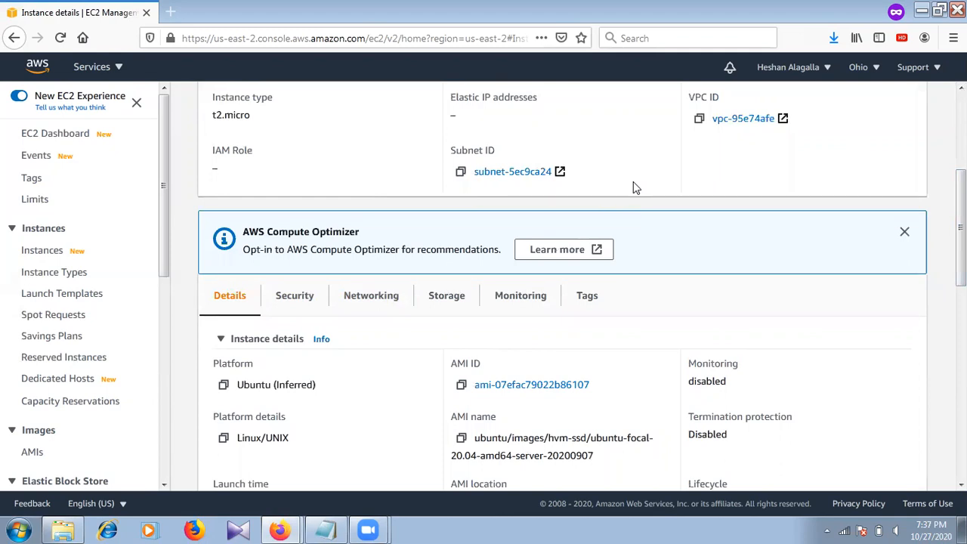
Step: Minimize the browser and launch PuTTY from the installed programs
{"action": "left_click", "coordinate": [919, 19]}
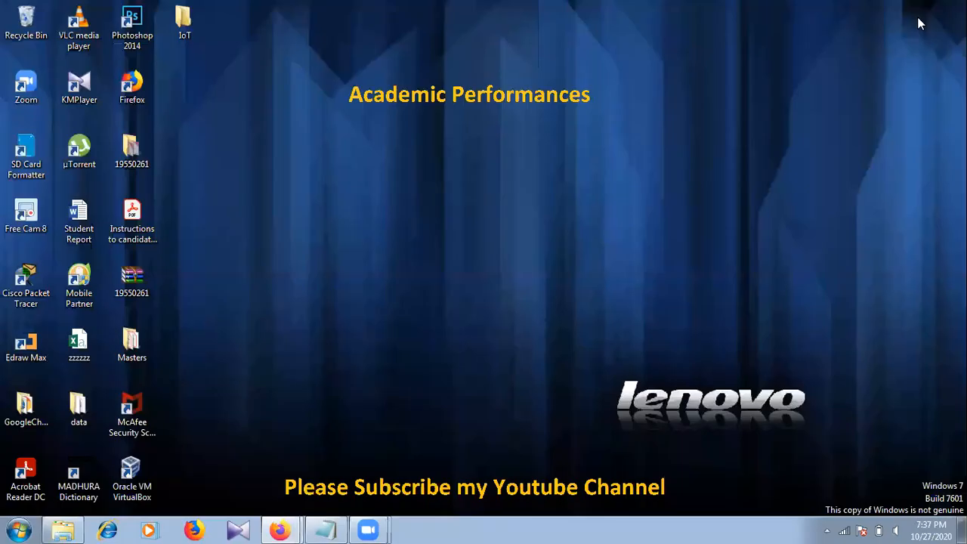
{"action": "left_click", "coordinate": [17, 530]}
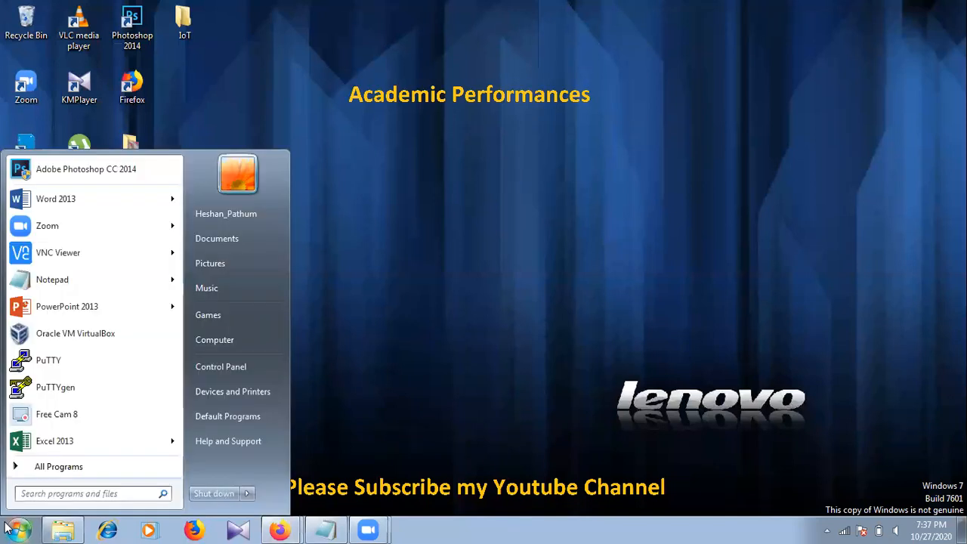
{"action": "left_click", "coordinate": [96, 362]}
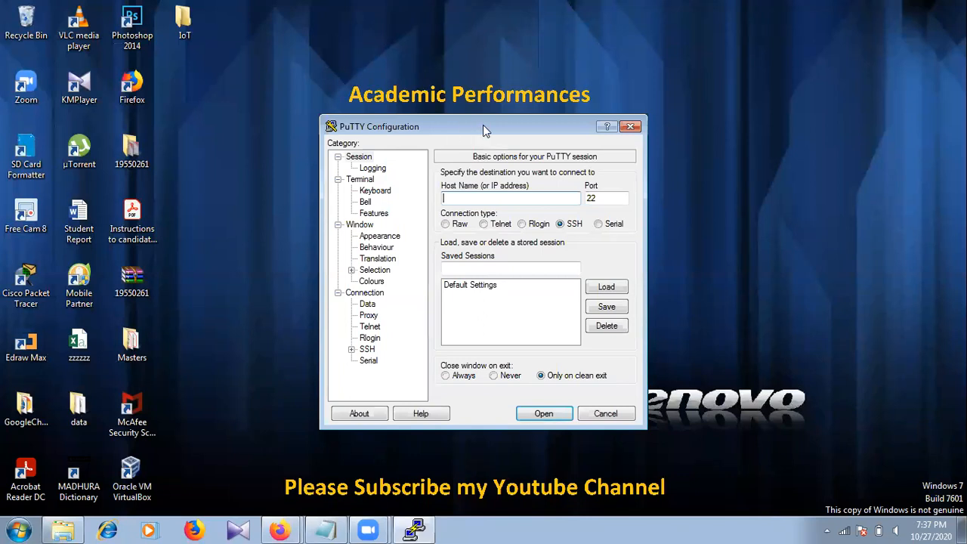
Step: Open the academics folder on Local Disk (E:) in Windows Explorer to check the key files stored there
{"action": "left_click_drag", "start_coordinate": [483, 125], "coordinate": [471, 104]}
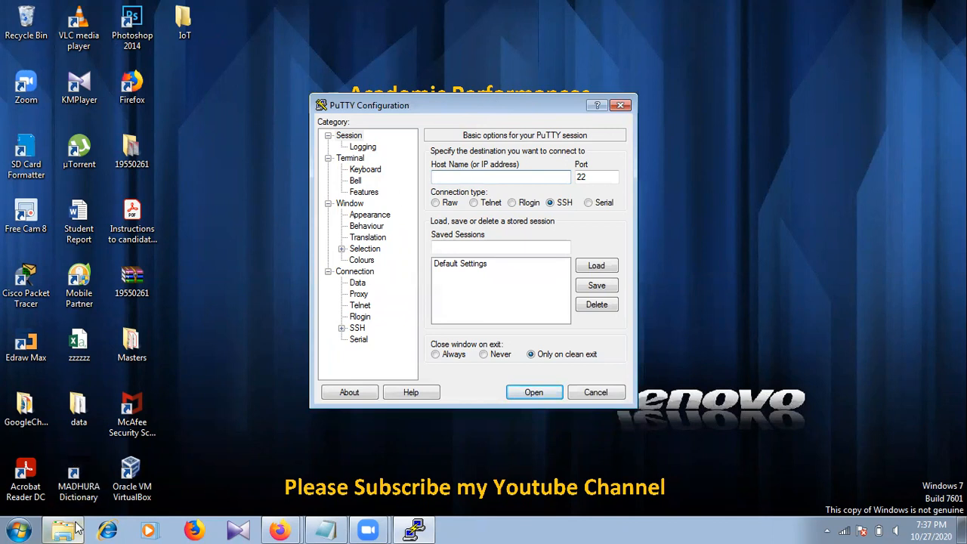
{"action": "mouse_move", "coordinate": [71, 529]}
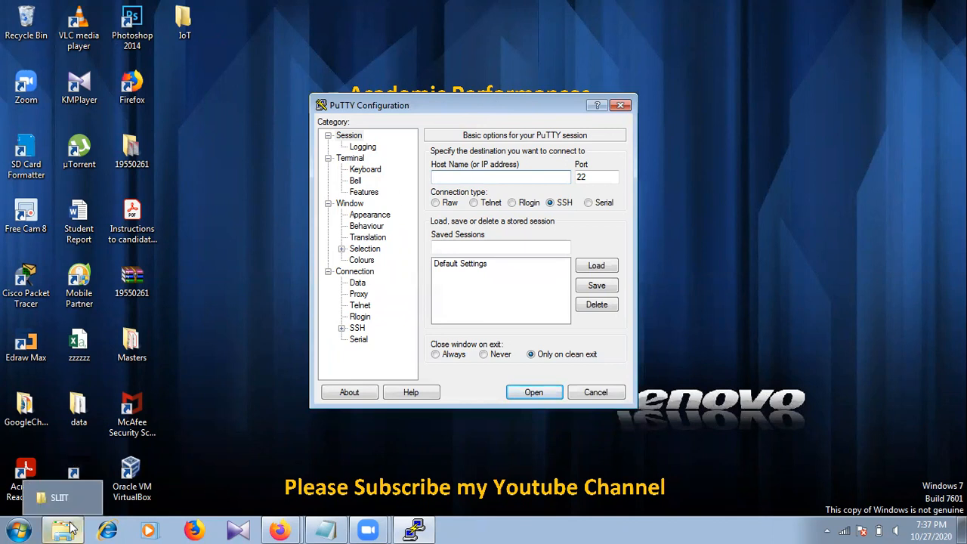
{"action": "left_click", "coordinate": [197, 408]}
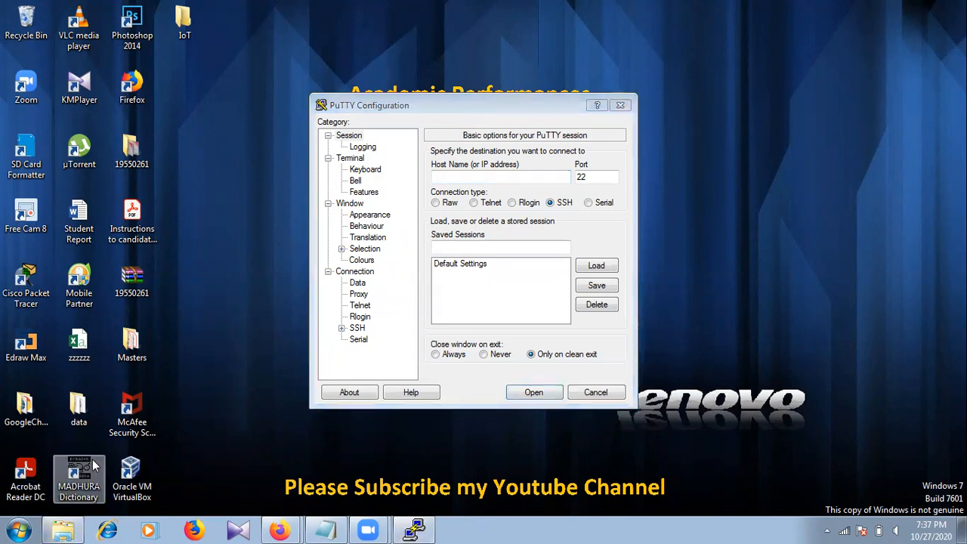
{"action": "left_click", "coordinate": [19, 531]}
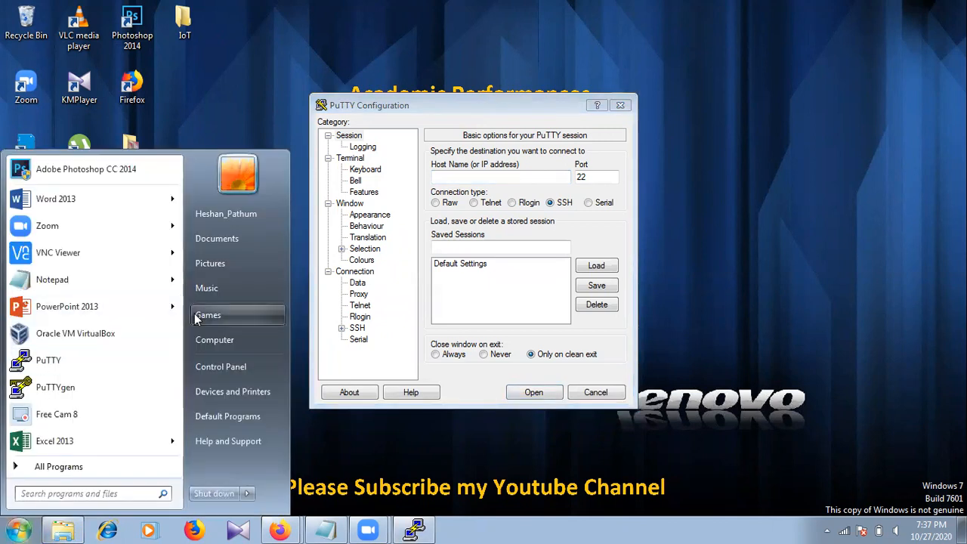
{"action": "left_click", "coordinate": [203, 339]}
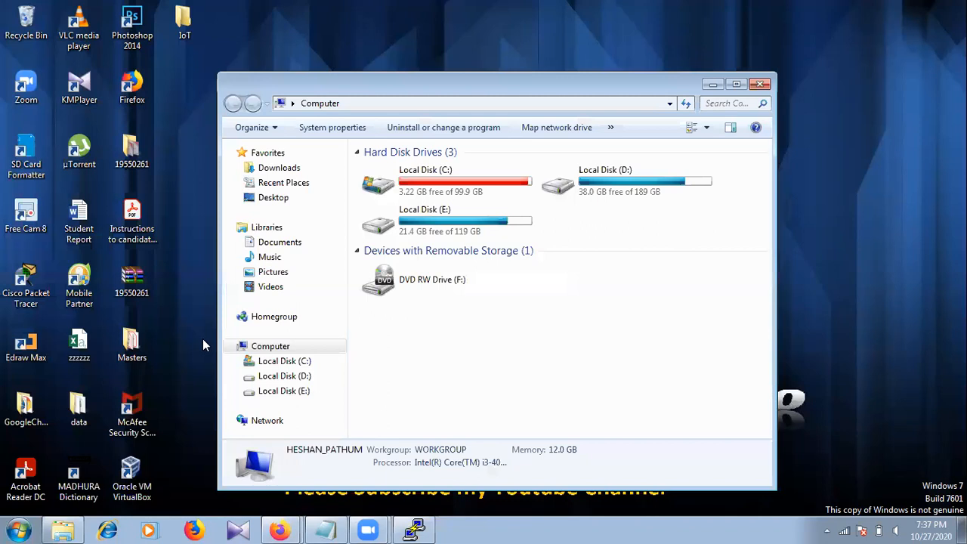
{"action": "left_click", "coordinate": [286, 392]}
{"action": "double_click", "coordinate": [464, 188]}
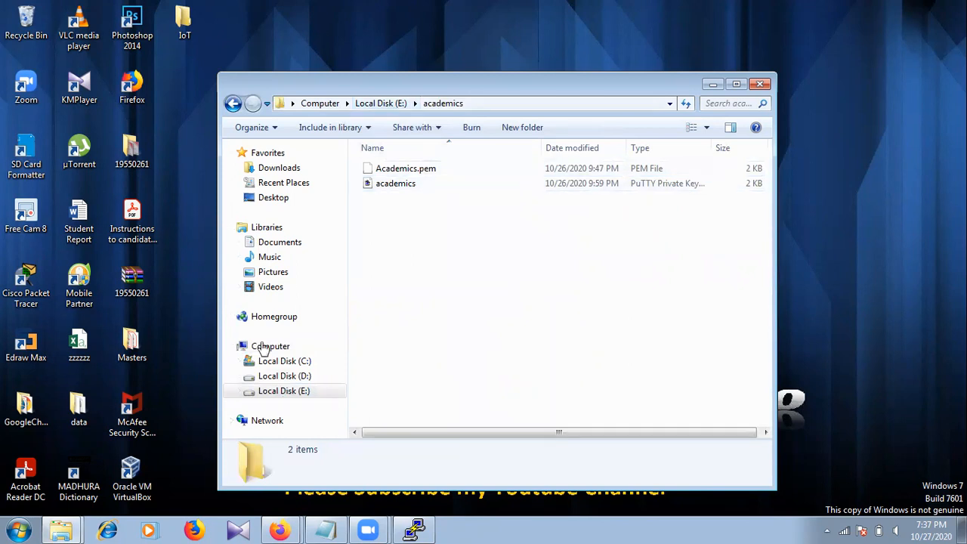
Step: Copy the cloud.pem key file from the Downloads(Extr) folder on Local Disk (D:)
{"action": "left_click", "coordinate": [290, 378]}
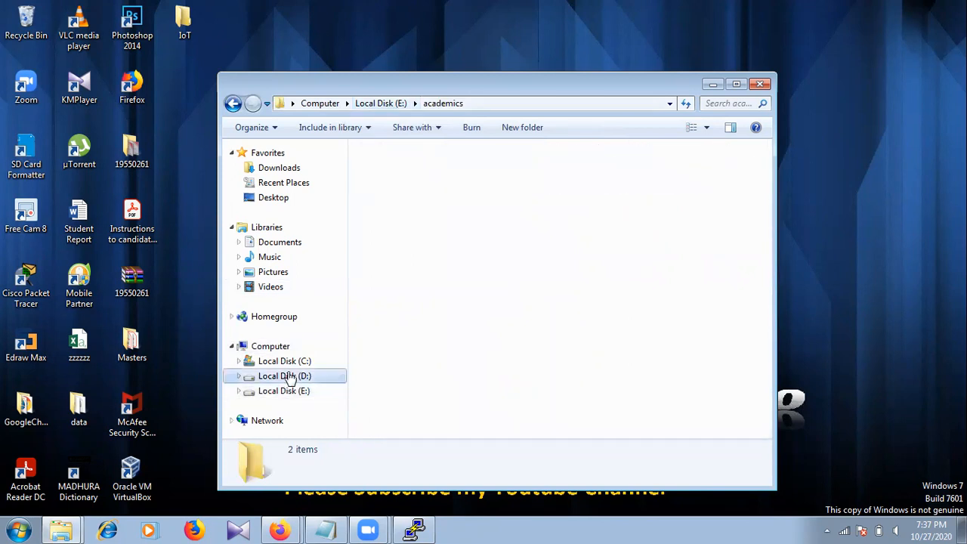
{"action": "double_click", "coordinate": [404, 283]}
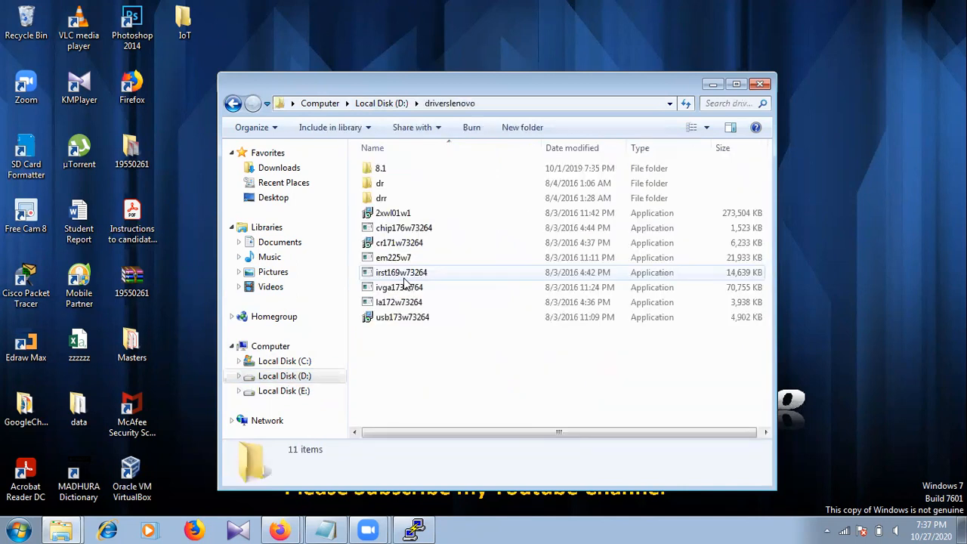
{"action": "left_click", "coordinate": [384, 104]}
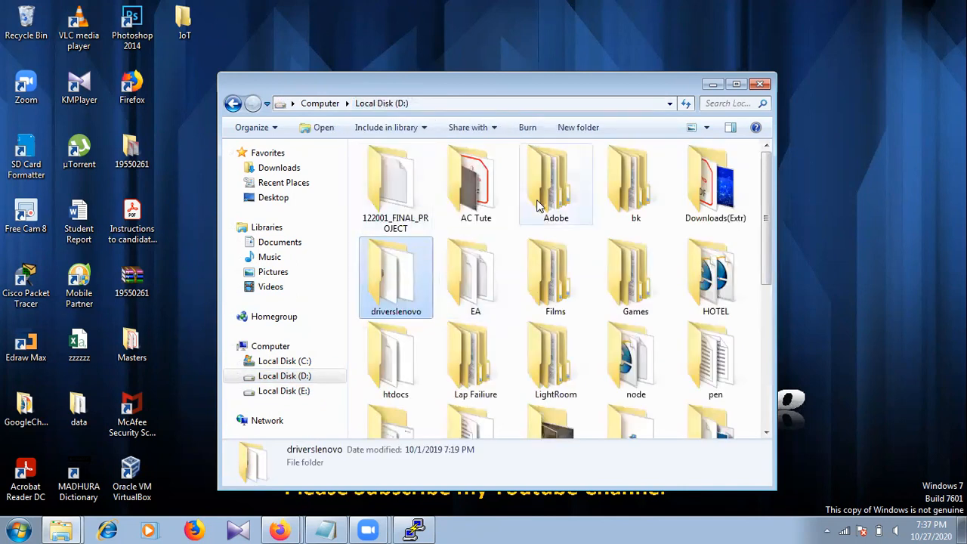
{"action": "double_click", "coordinate": [720, 203]}
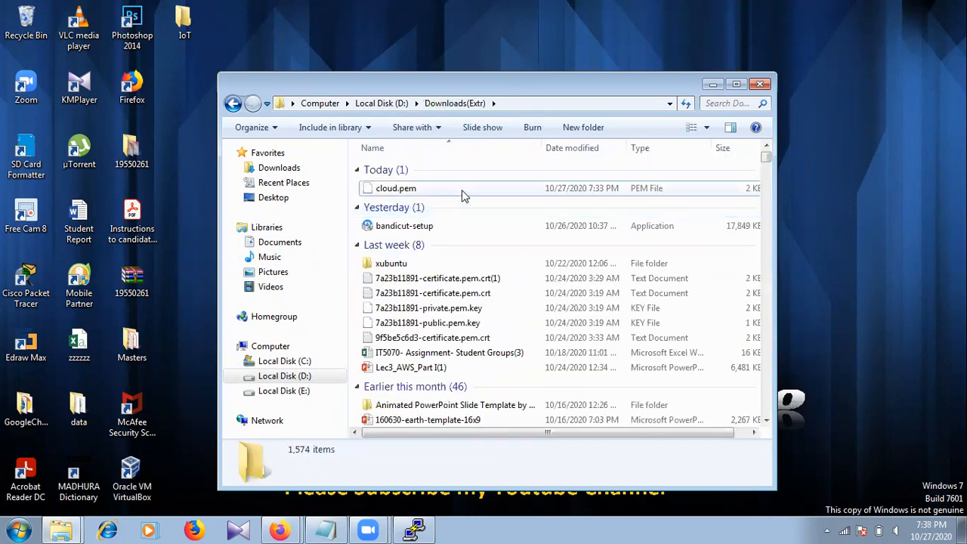
{"action": "left_click", "coordinate": [462, 189]}
{"action": "right_click", "coordinate": [462, 190]}
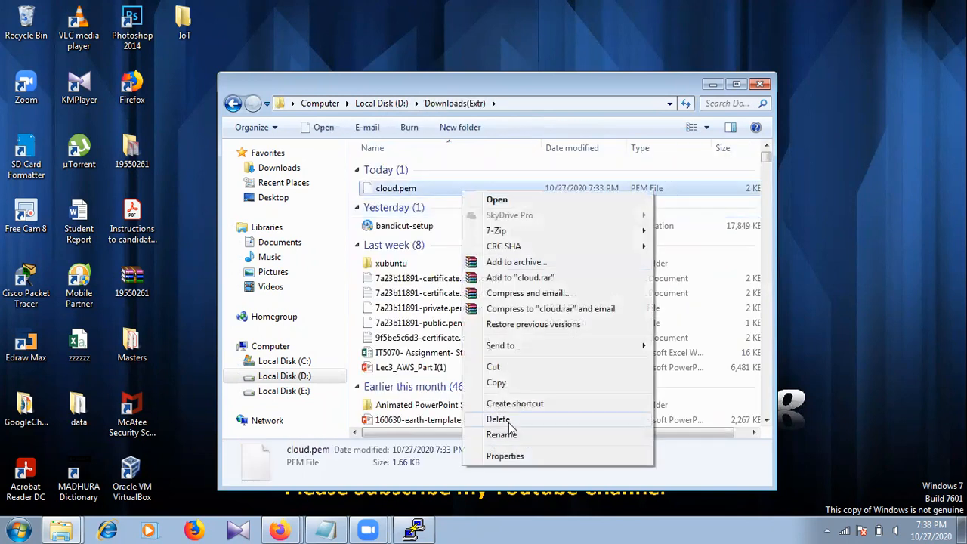
{"action": "left_click", "coordinate": [495, 383]}
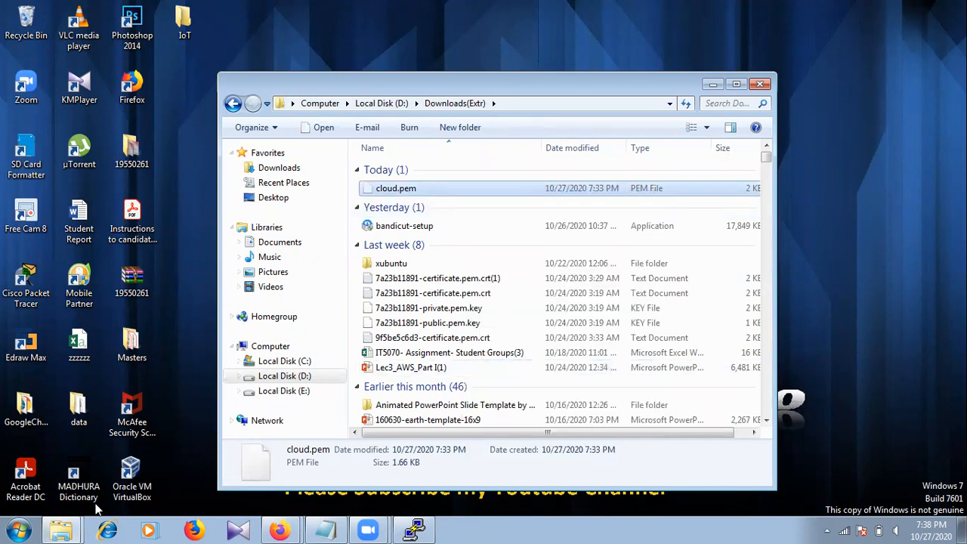
Step: Paste the copied cloud.pem file into the academics folder on Local Disk (E:)
{"action": "left_click", "coordinate": [287, 392]}
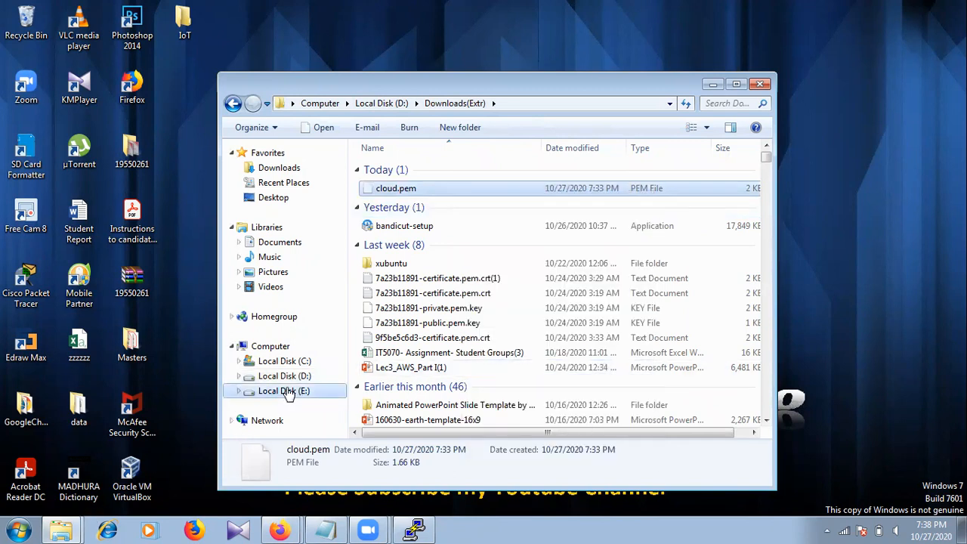
{"action": "double_click", "coordinate": [471, 195]}
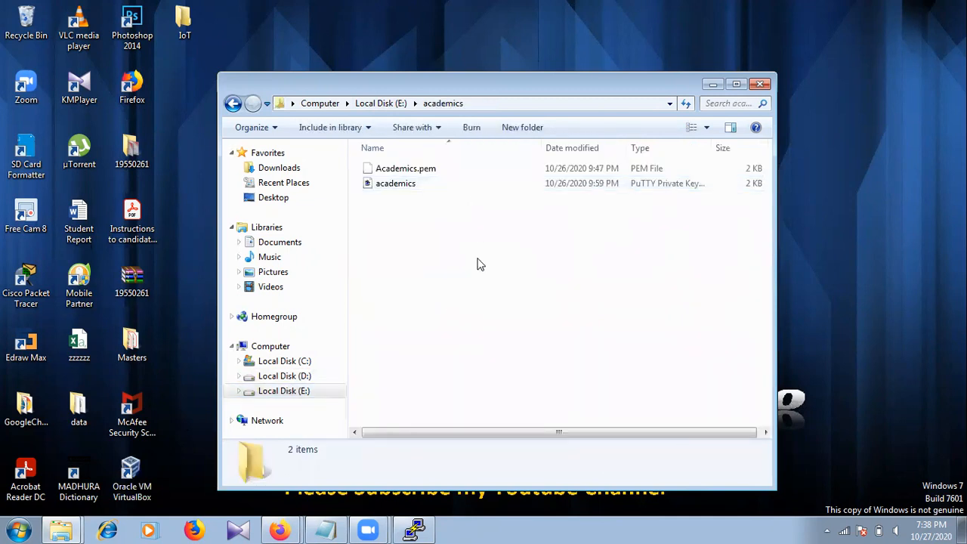
{"action": "right_click", "coordinate": [477, 264]}
{"action": "left_click", "coordinate": [497, 361]}
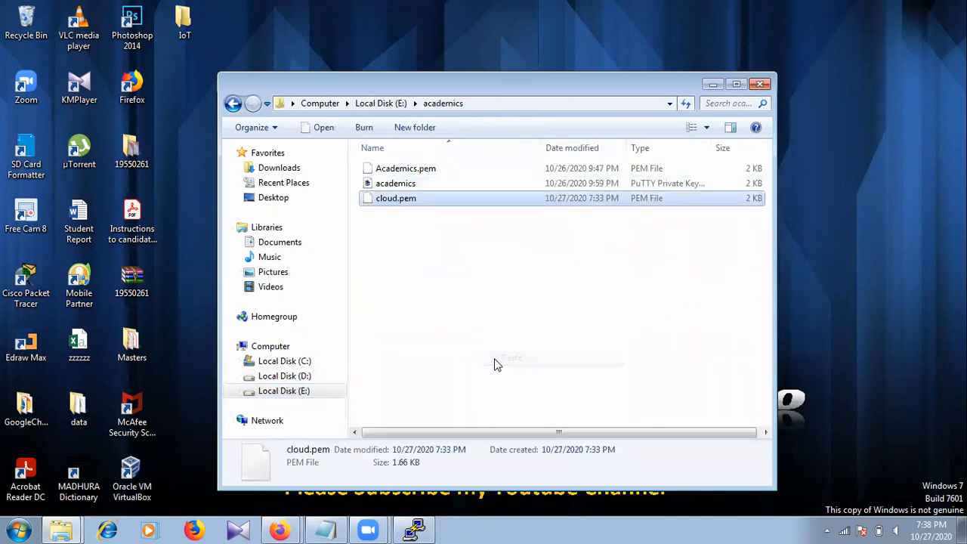
{"action": "left_click", "coordinate": [492, 234]}
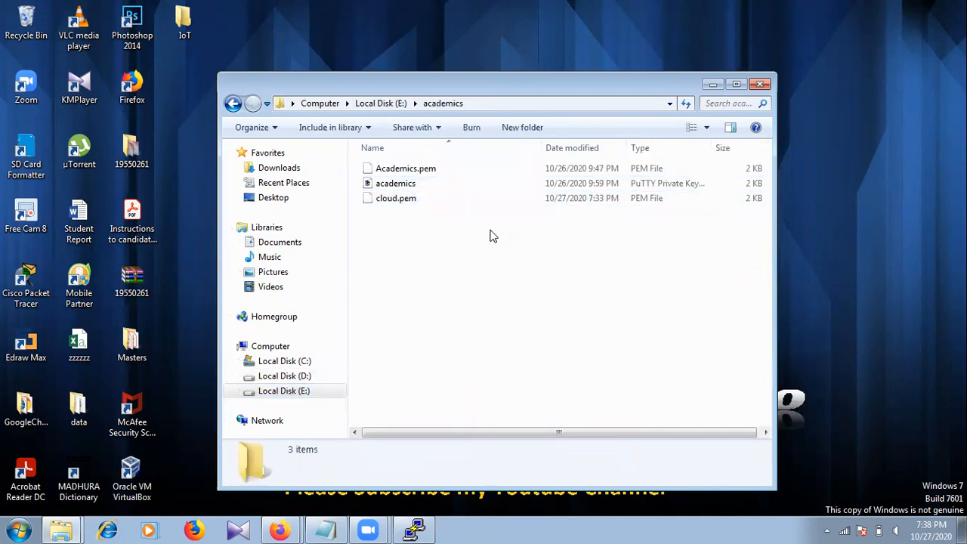
{"action": "left_click", "coordinate": [436, 206]}
{"action": "left_click", "coordinate": [460, 257]}
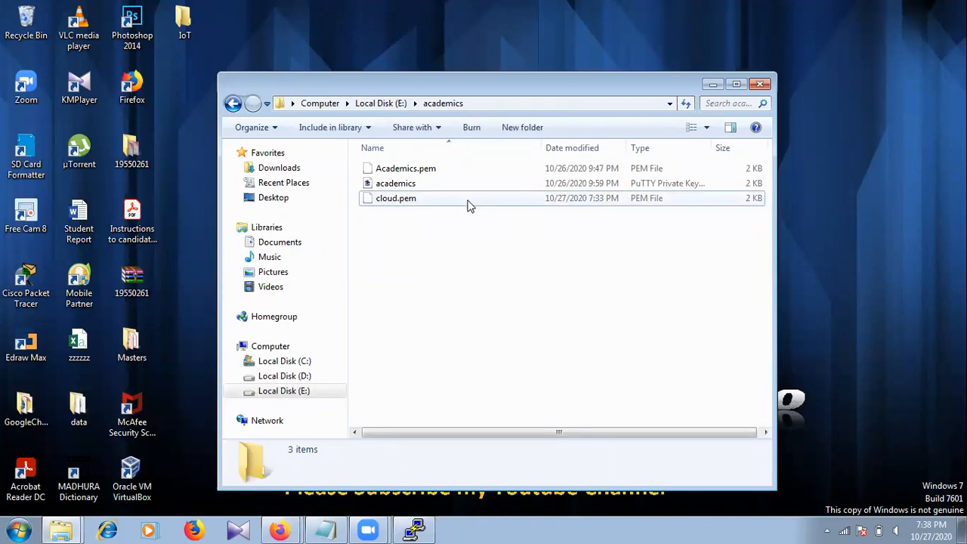
Step: Close the PuTTY configuration window and launch PuTTYgen from the installed programs
{"action": "left_click", "coordinate": [414, 529]}
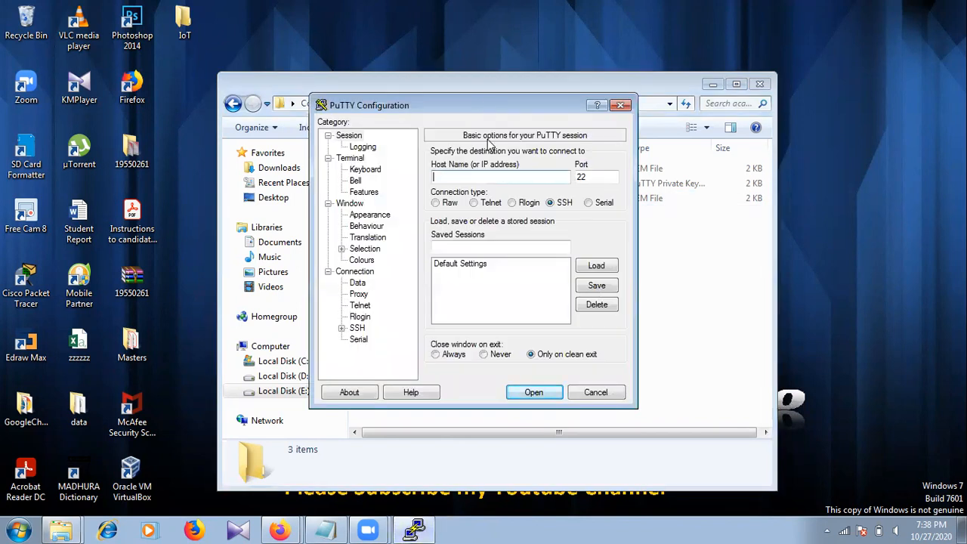
{"action": "left_click", "coordinate": [687, 228]}
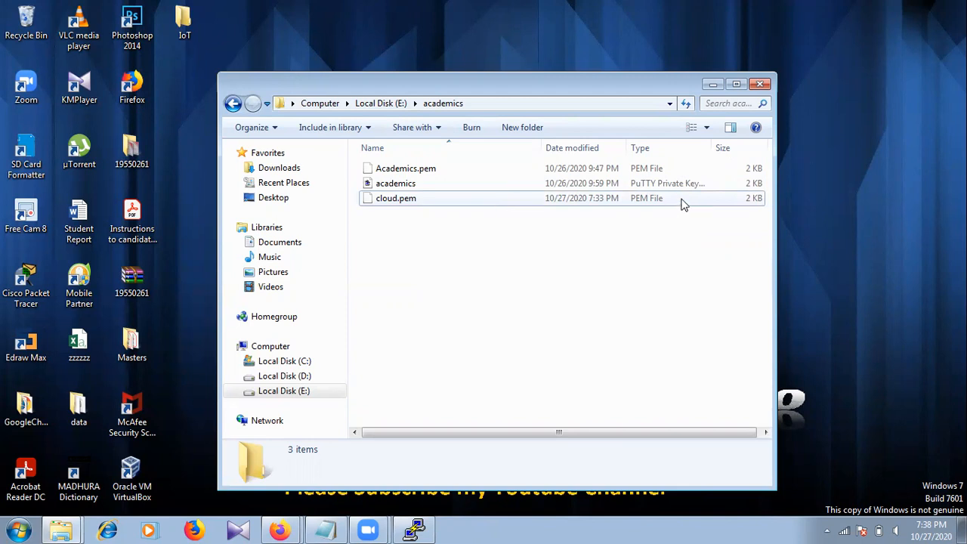
{"action": "left_click", "coordinate": [415, 530]}
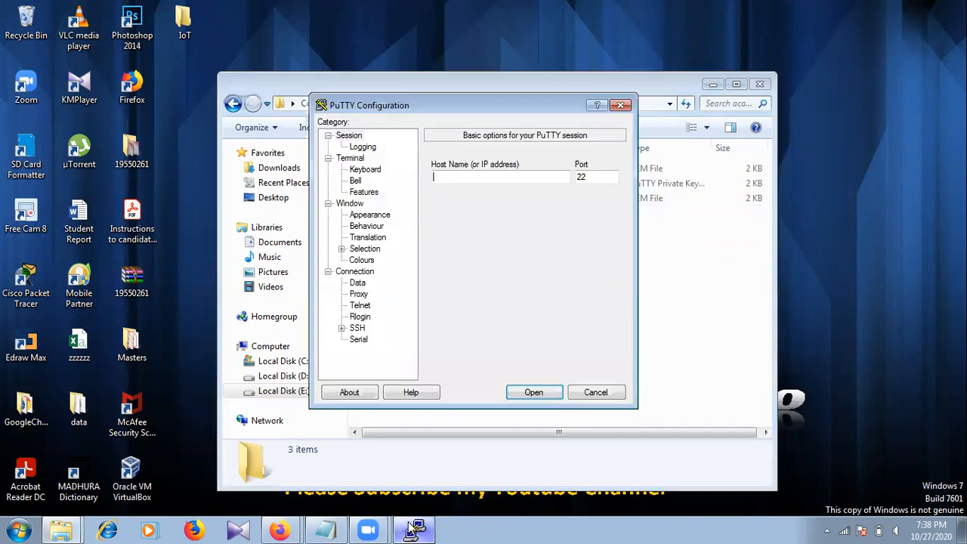
{"action": "left_click", "coordinate": [620, 106]}
{"action": "left_click", "coordinate": [10, 529]}
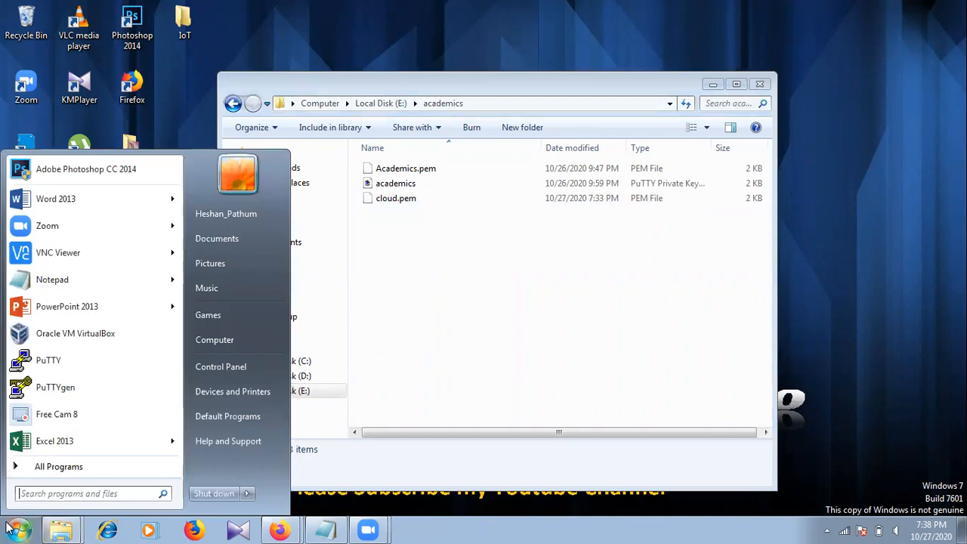
{"action": "type", "text": "putt"}
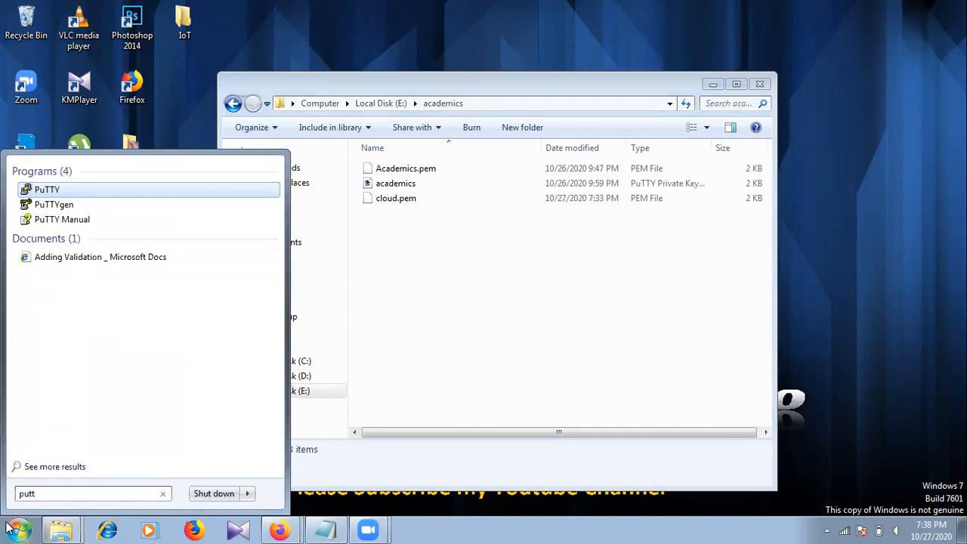
{"action": "left_click", "coordinate": [68, 204]}
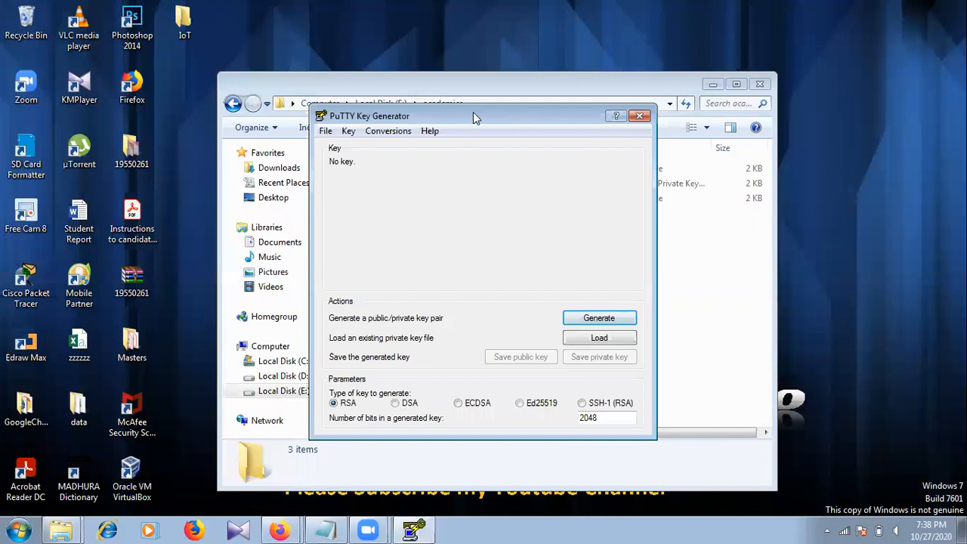
Step: Load cloud.pem from the academics folder into the key generator, with all file types shown, and dismiss the import notice
{"action": "left_click_drag", "start_coordinate": [476, 112], "coordinate": [477, 104]}
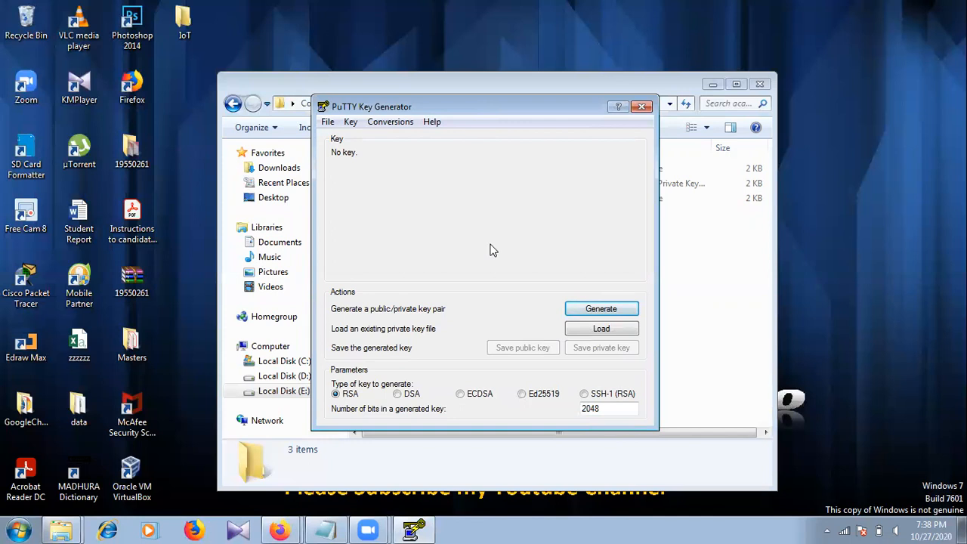
{"action": "left_click", "coordinate": [578, 329]}
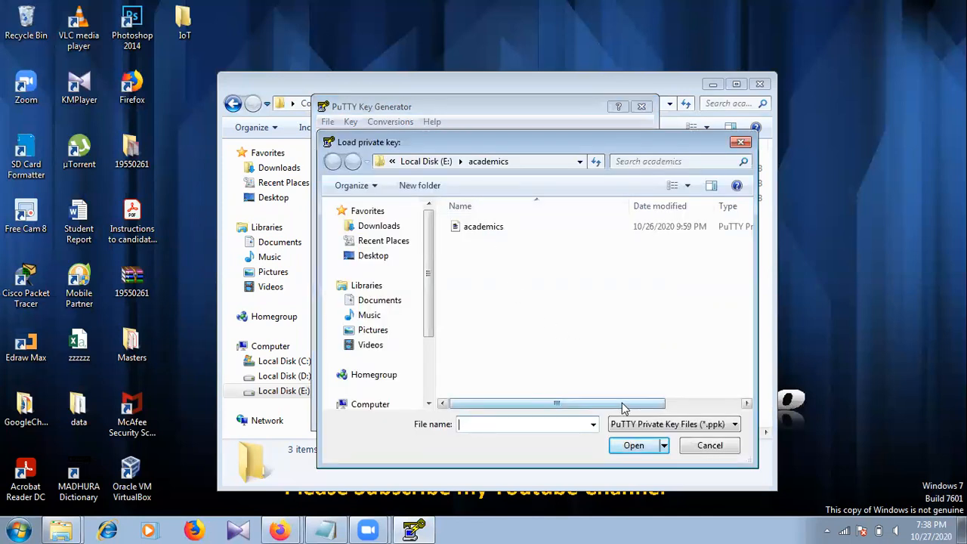
{"action": "left_click", "coordinate": [619, 427]}
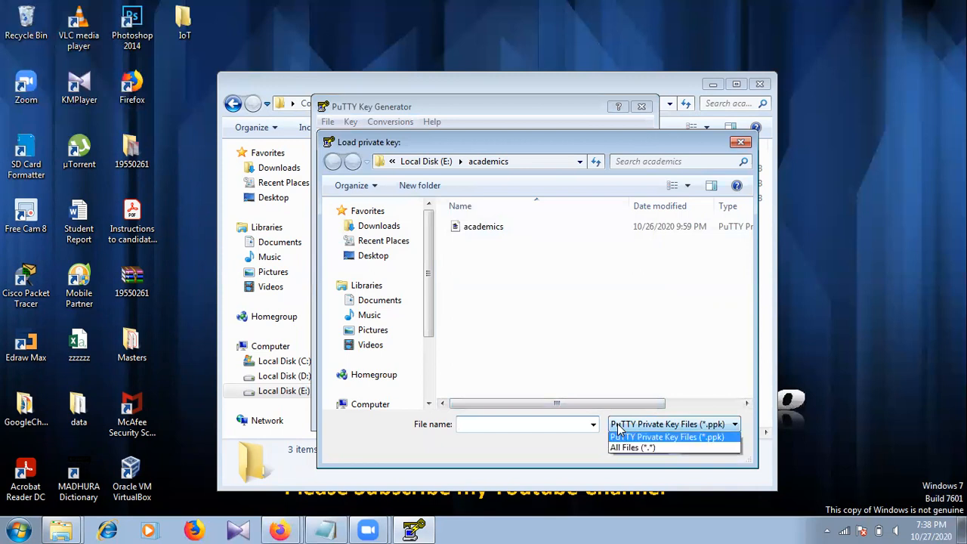
{"action": "left_click", "coordinate": [663, 449]}
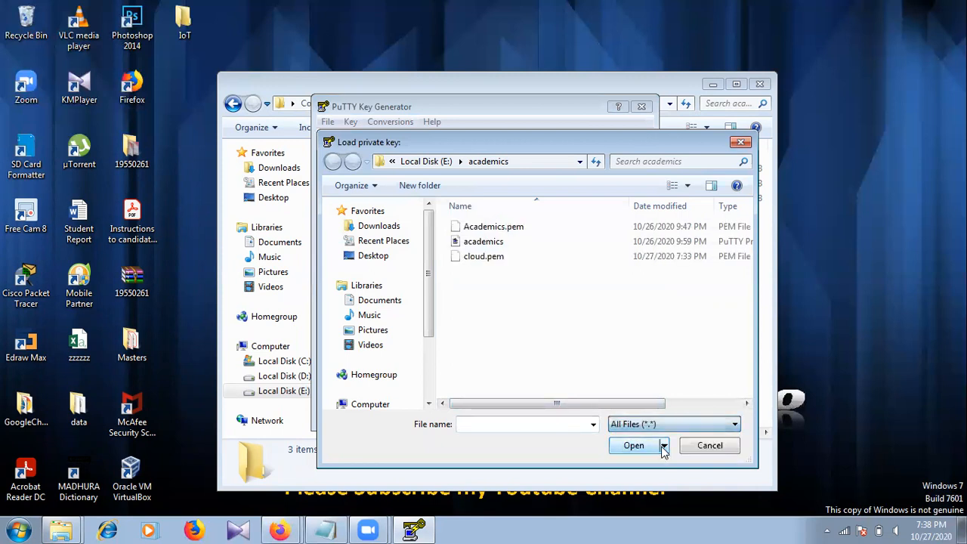
{"action": "left_click", "coordinate": [527, 262]}
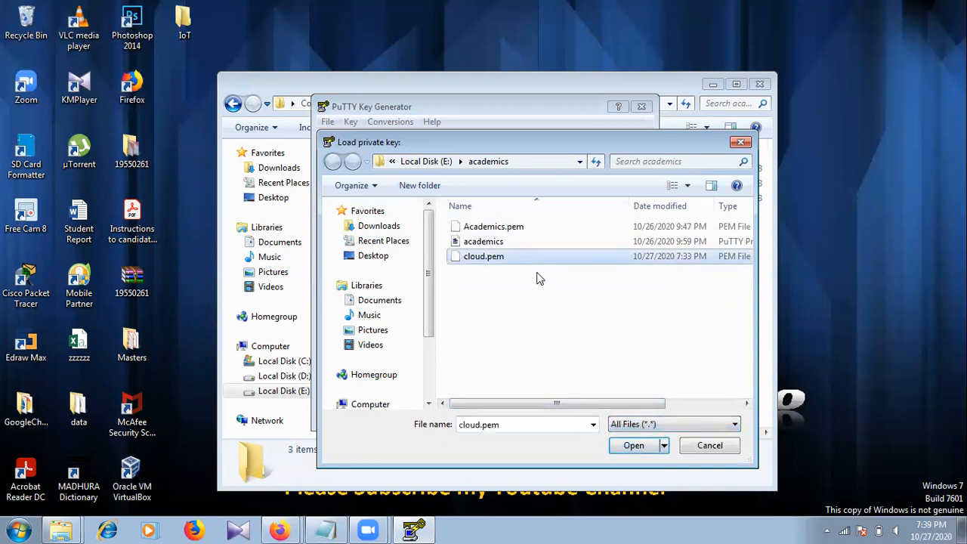
{"action": "left_click", "coordinate": [632, 448]}
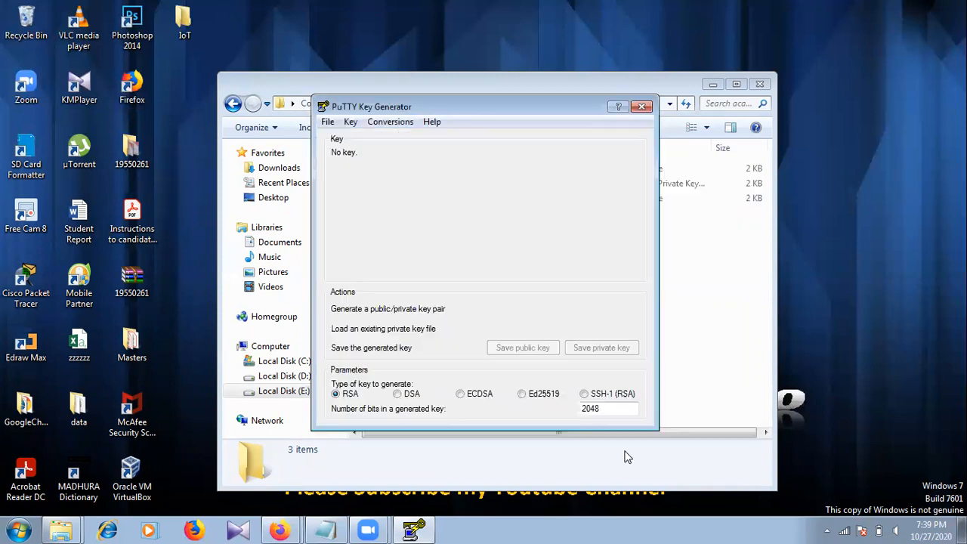
{"action": "left_click", "coordinate": [551, 334]}
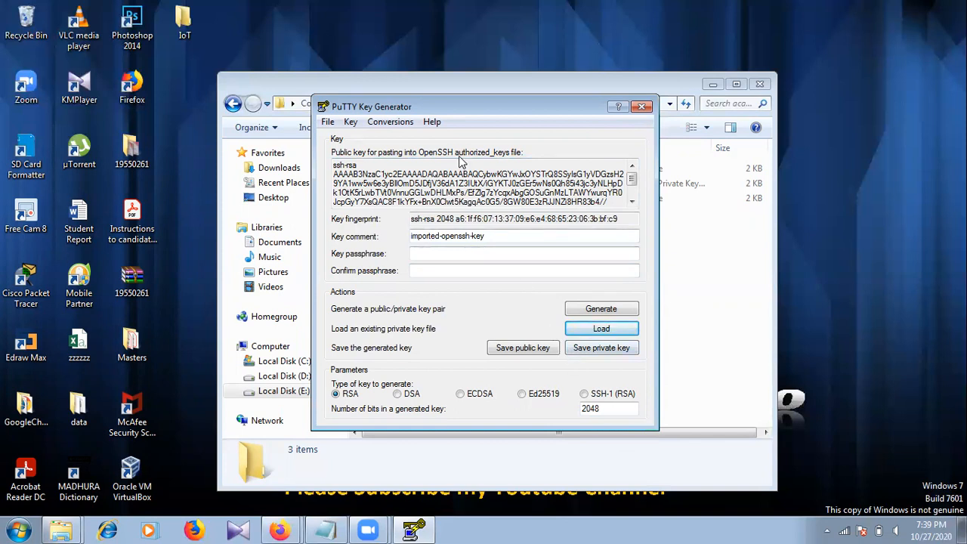
Step: Save the private key without a passphrase as cloudprivate in the academics folder, close the key generator and select the saved file
{"action": "left_click", "coordinate": [571, 352]}
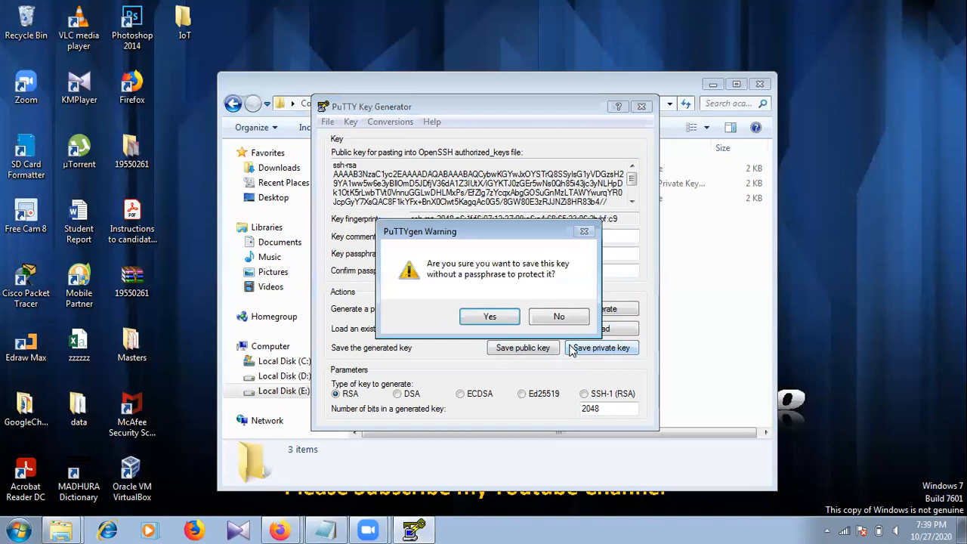
{"action": "left_click", "coordinate": [478, 319]}
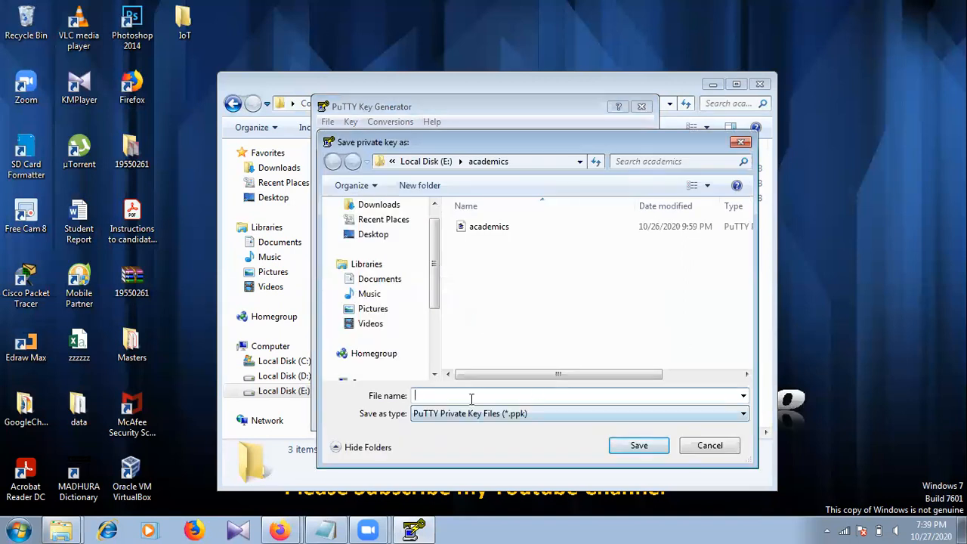
{"action": "type", "text": "cloudprivate"}
{"action": "left_click", "coordinate": [622, 446]}
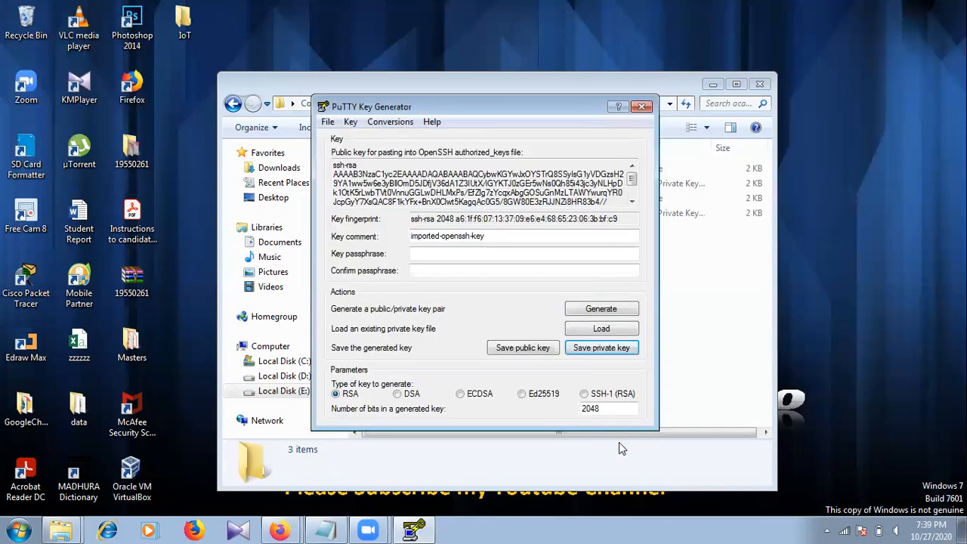
{"action": "left_click", "coordinate": [641, 107]}
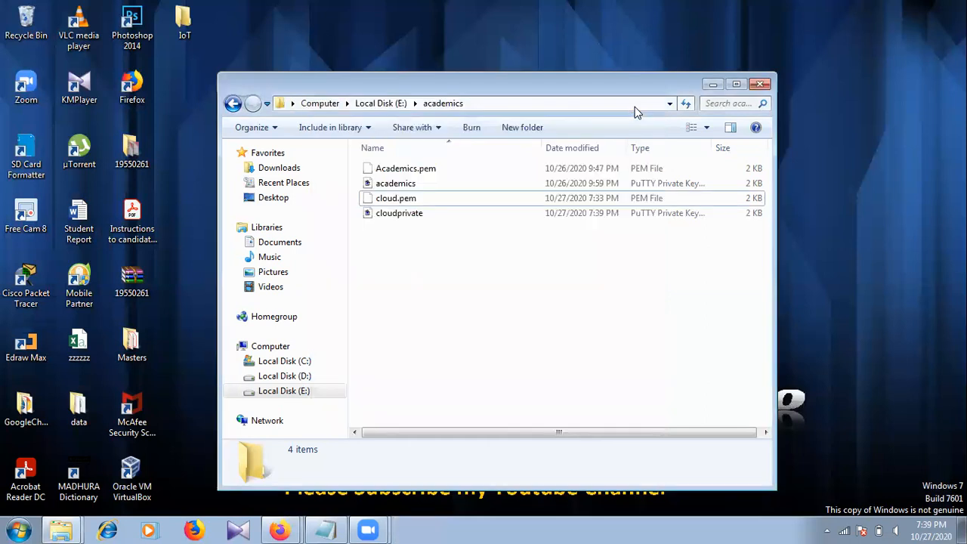
{"action": "left_click", "coordinate": [436, 218]}
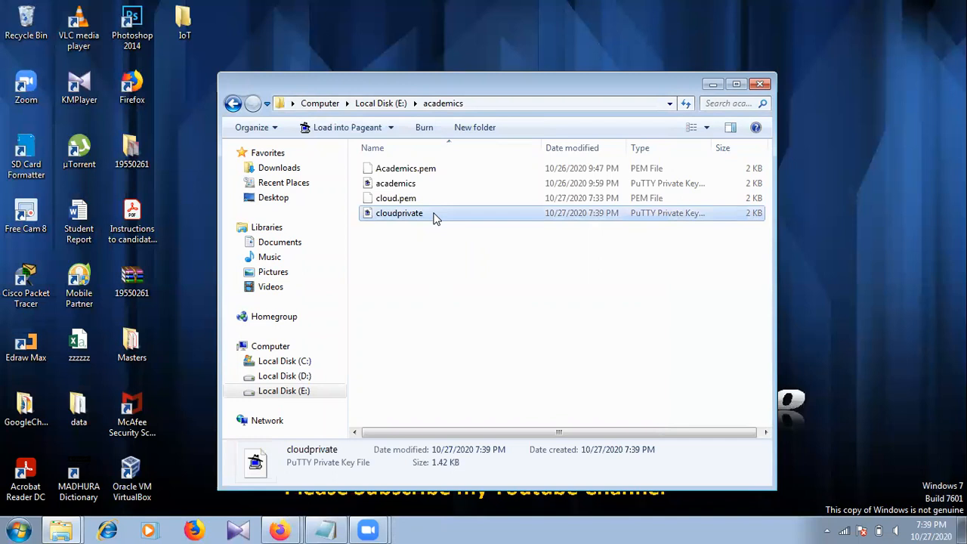
{"action": "left_click", "coordinate": [446, 201]}
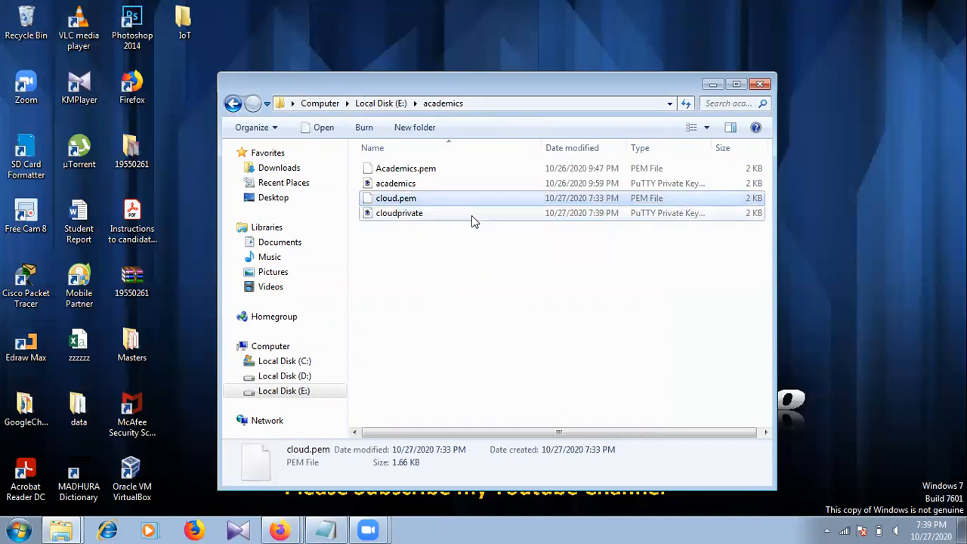
{"action": "left_click", "coordinate": [474, 218]}
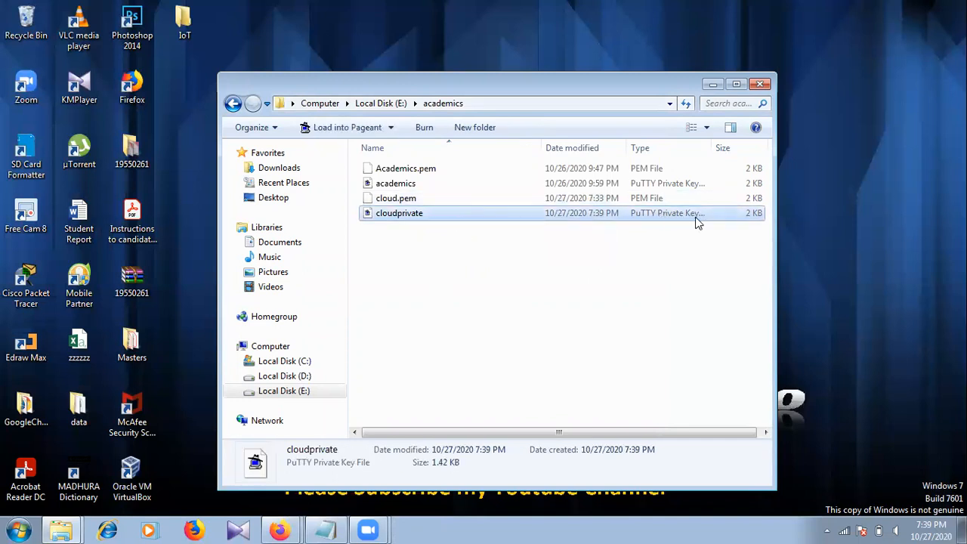
{"action": "left_click", "coordinate": [554, 265]}
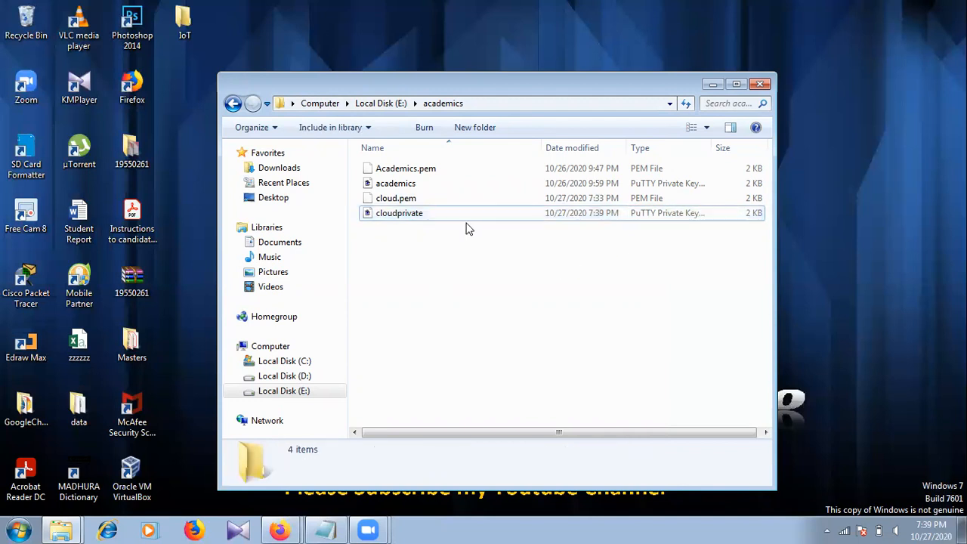
{"action": "left_click", "coordinate": [453, 217]}
{"action": "left_click", "coordinate": [486, 249]}
Step: Find PuTTY among the installed programs and launch it
{"action": "left_click", "coordinate": [32, 527]}
{"action": "type", "text": "pu"}
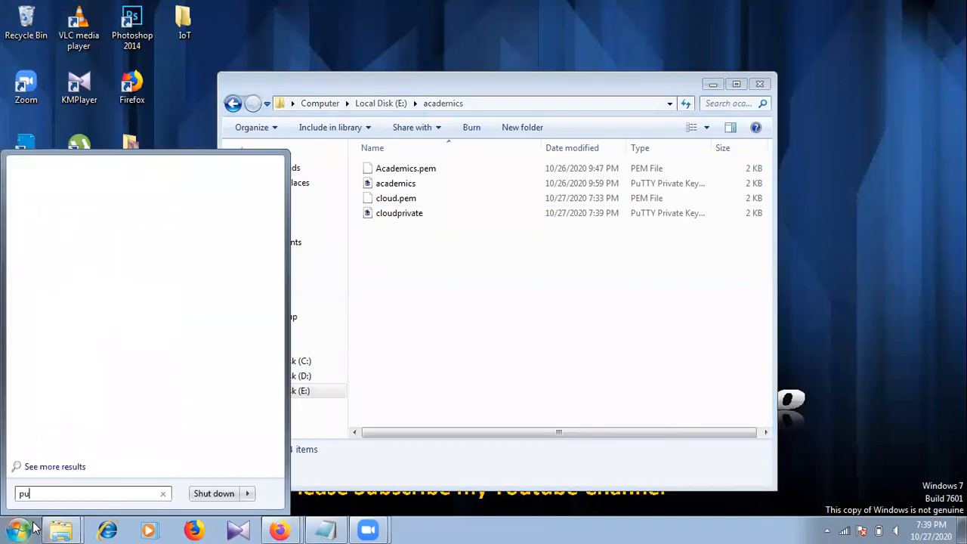
{"action": "left_click", "coordinate": [65, 189]}
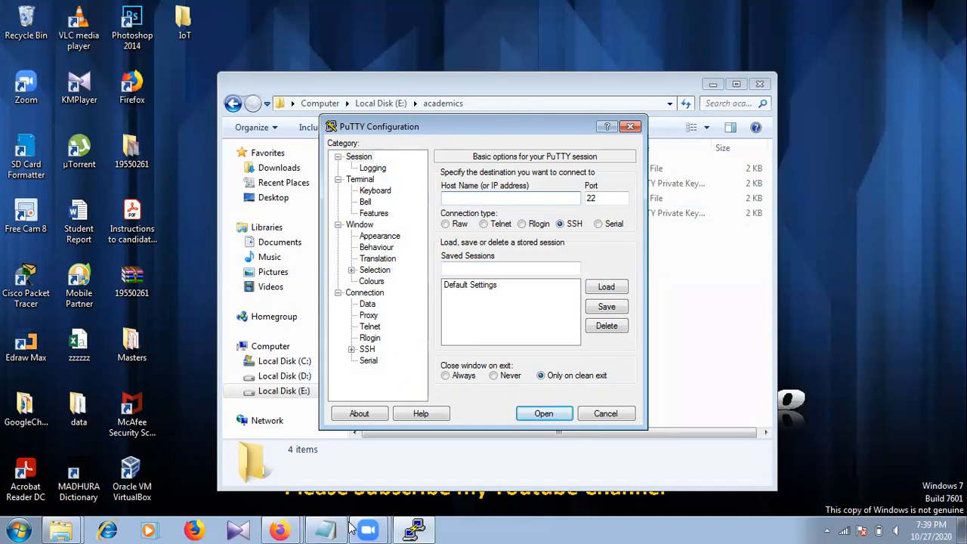
Step: Switch to the EC2 Management Console in Firefox and copy the instance's public IPv4 address from the instance summary
{"action": "left_click", "coordinate": [280, 530]}
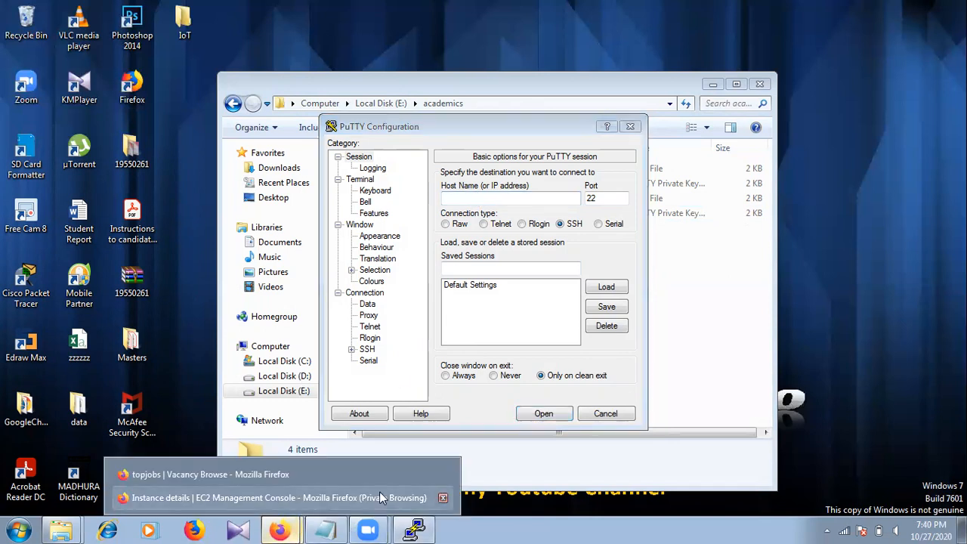
{"action": "left_click", "coordinate": [380, 498]}
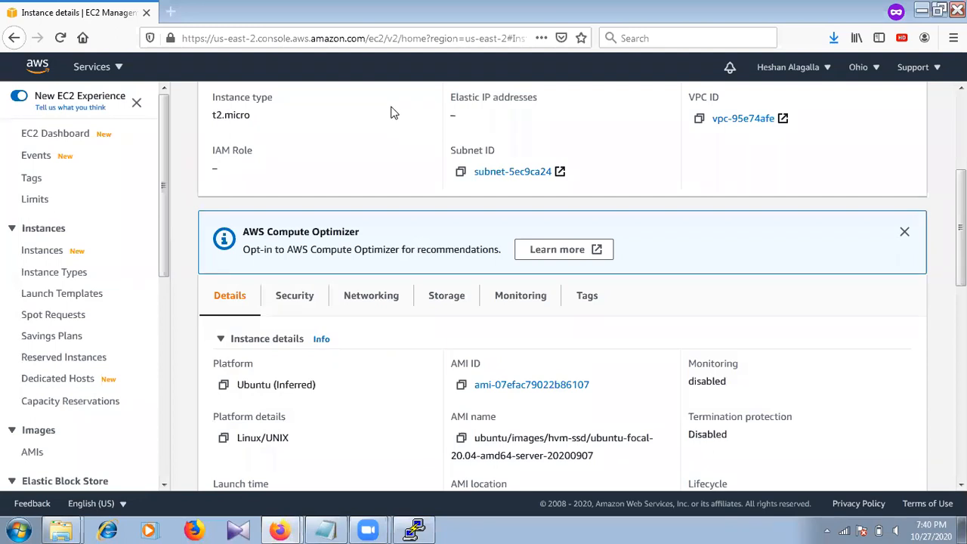
{"action": "left_click_drag", "start_coordinate": [963, 261], "coordinate": [962, 179]}
{"action": "mouse_move", "coordinate": [543, 219]}
{"action": "left_mouse_down"}
{"action": "mouse_move", "coordinate": [476, 220]}
{"action": "mouse_move", "coordinate": [541, 219]}
{"action": "left_mouse_up"}
{"action": "left_click", "coordinate": [479, 219]}
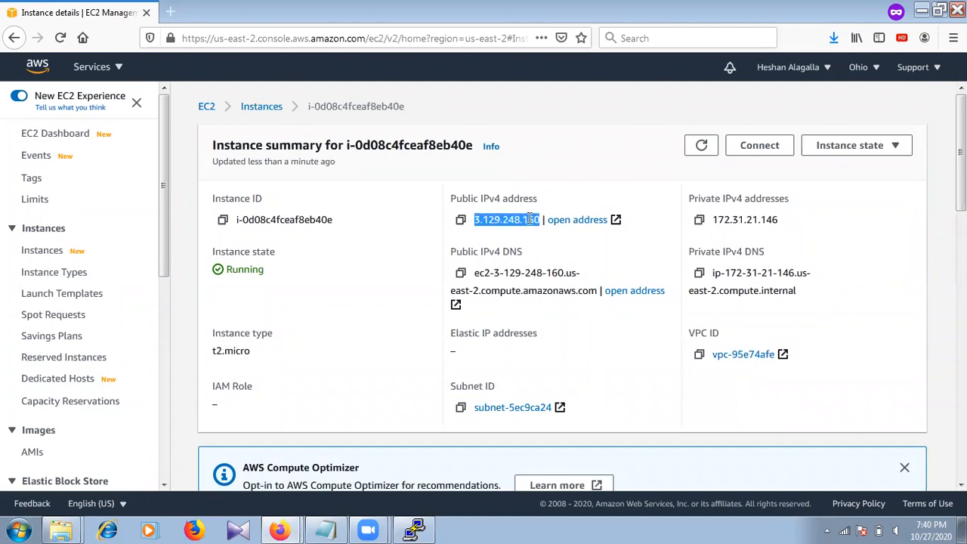
{"action": "right_click", "coordinate": [532, 219]}
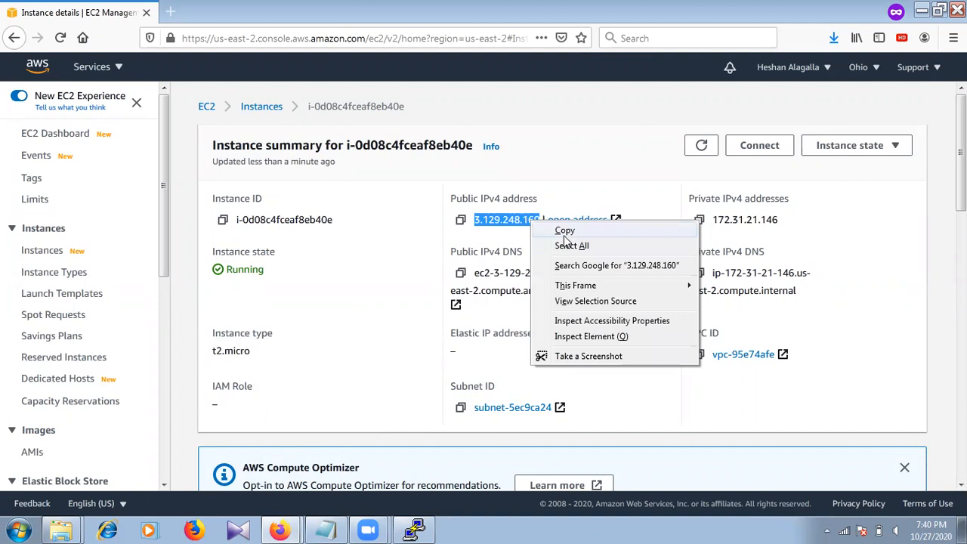
{"action": "left_click", "coordinate": [567, 229]}
{"action": "left_click", "coordinate": [472, 223]}
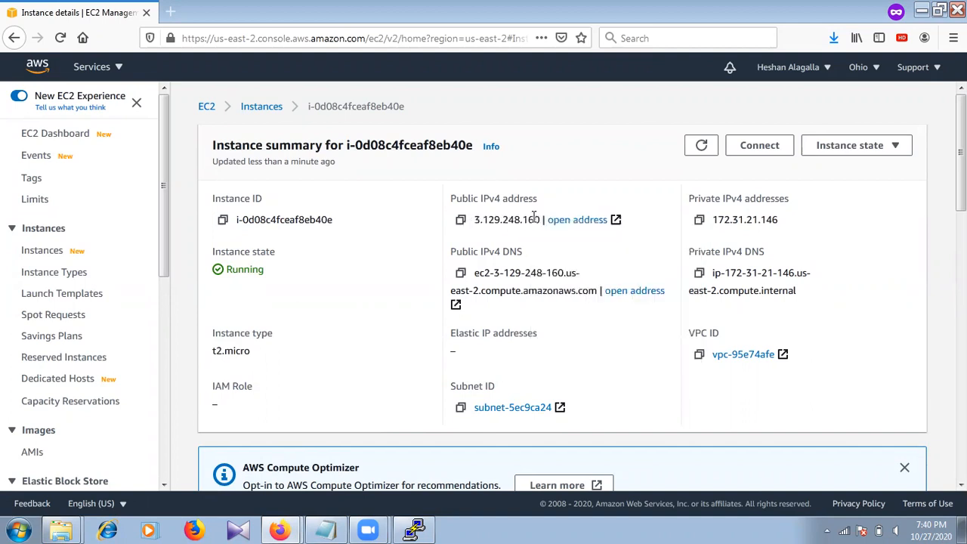
{"action": "left_click_drag", "start_coordinate": [475, 219], "coordinate": [541, 220]}
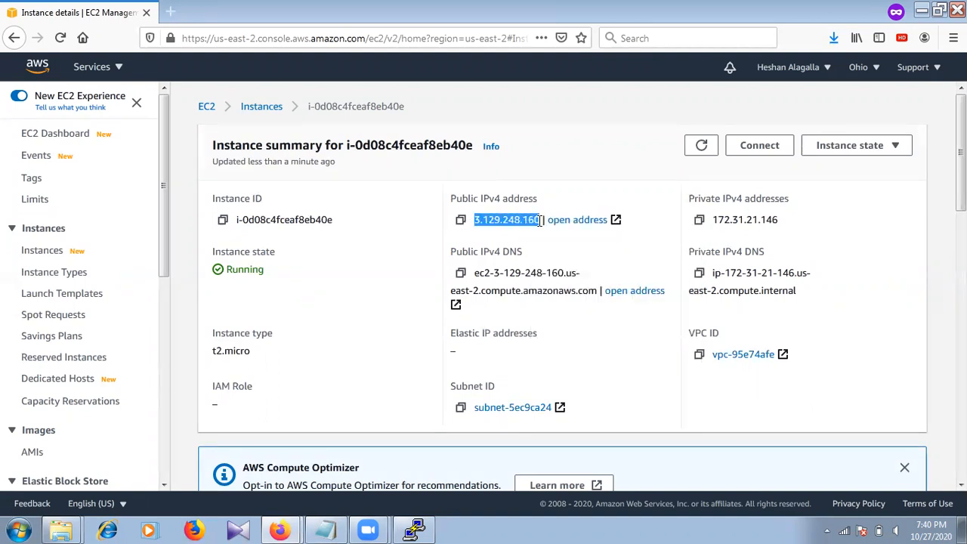
{"action": "right_click", "coordinate": [541, 221]}
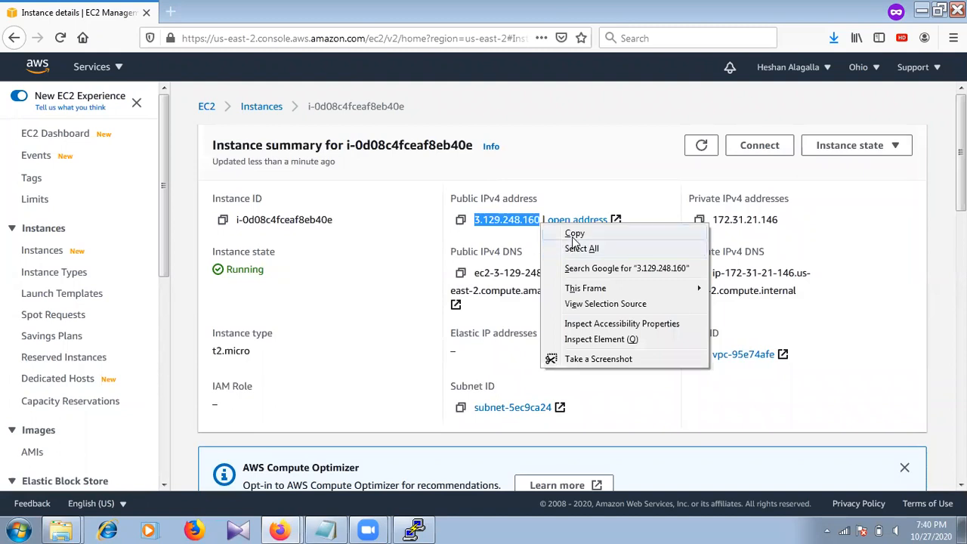
{"action": "left_click", "coordinate": [574, 235]}
Step: Switch back to PuTTY and paste the copied address 3.129.248.160 as the host name
{"action": "left_click", "coordinate": [415, 529]}
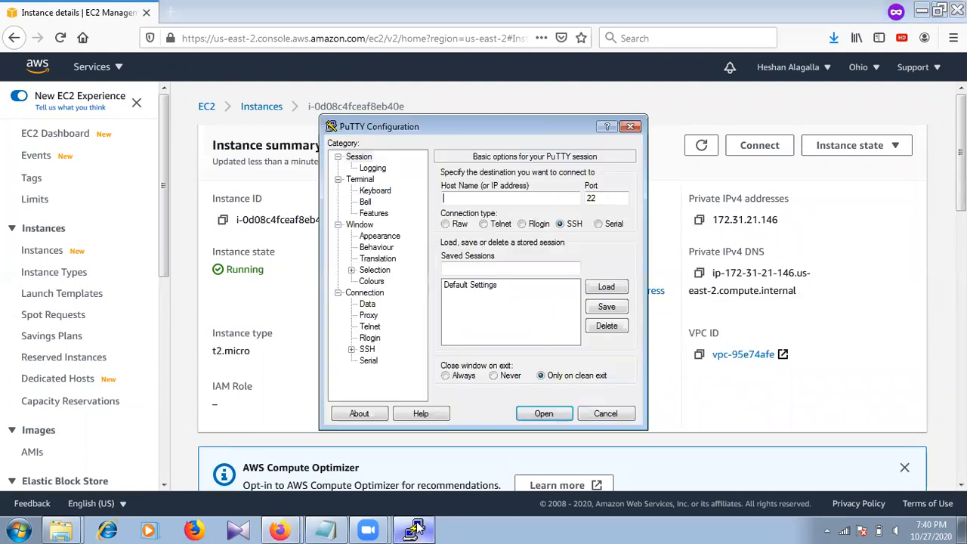
{"action": "right_click", "coordinate": [472, 201]}
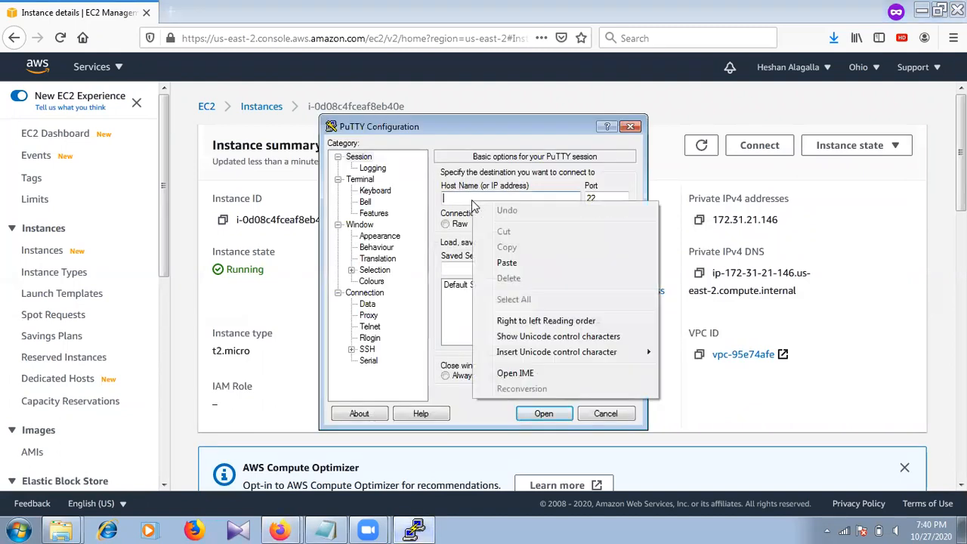
{"action": "left_click", "coordinate": [504, 263]}
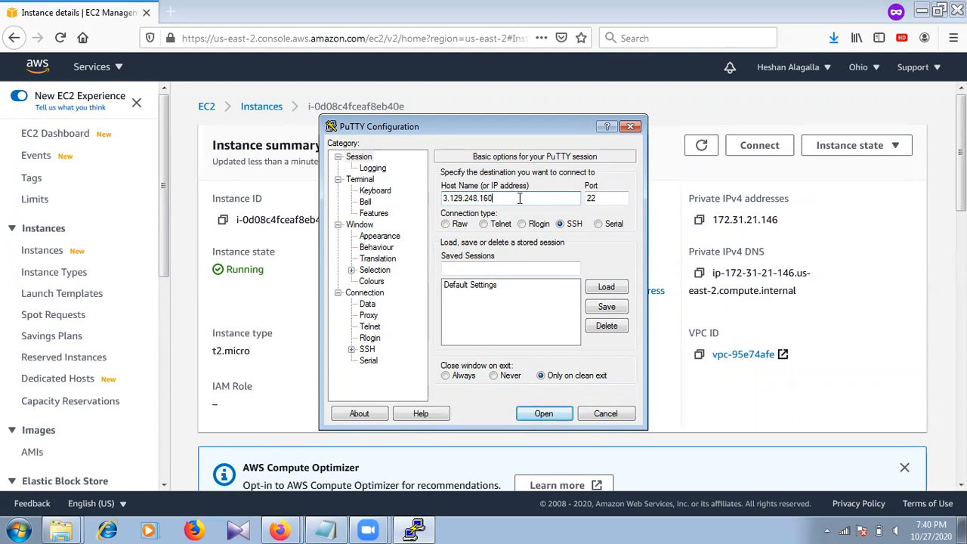
{"action": "left_click_drag", "start_coordinate": [518, 198], "coordinate": [424, 201]}
{"action": "left_click_drag", "start_coordinate": [510, 198], "coordinate": [436, 200]}
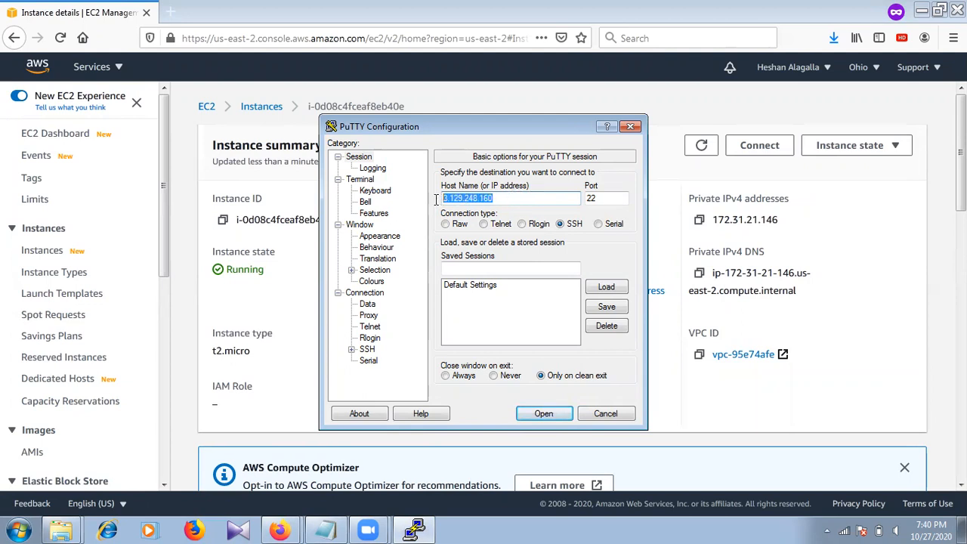
{"action": "left_click", "coordinate": [521, 195]}
{"action": "left_click_drag", "start_coordinate": [495, 198], "coordinate": [444, 198]}
{"action": "left_click", "coordinate": [512, 200]}
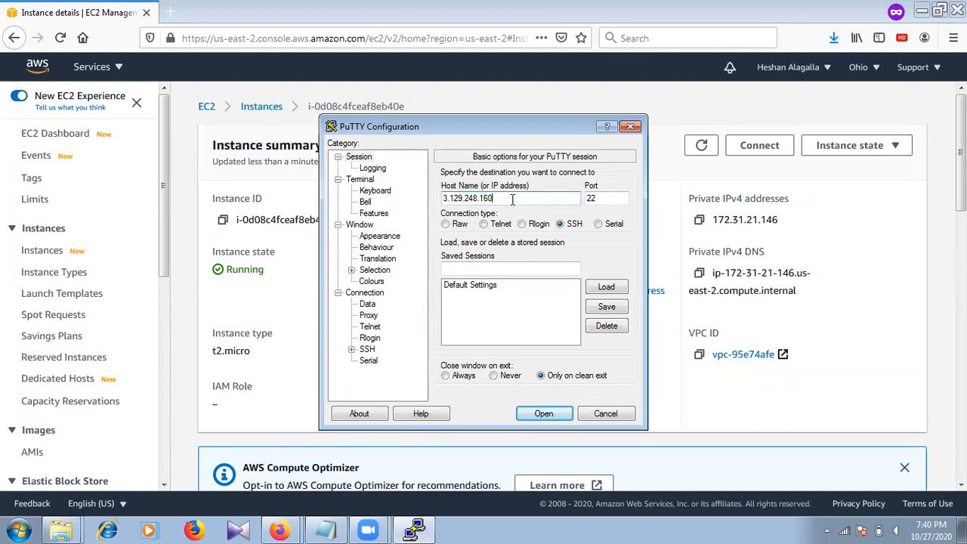
{"action": "left_click_drag", "start_coordinate": [505, 200], "coordinate": [414, 203]}
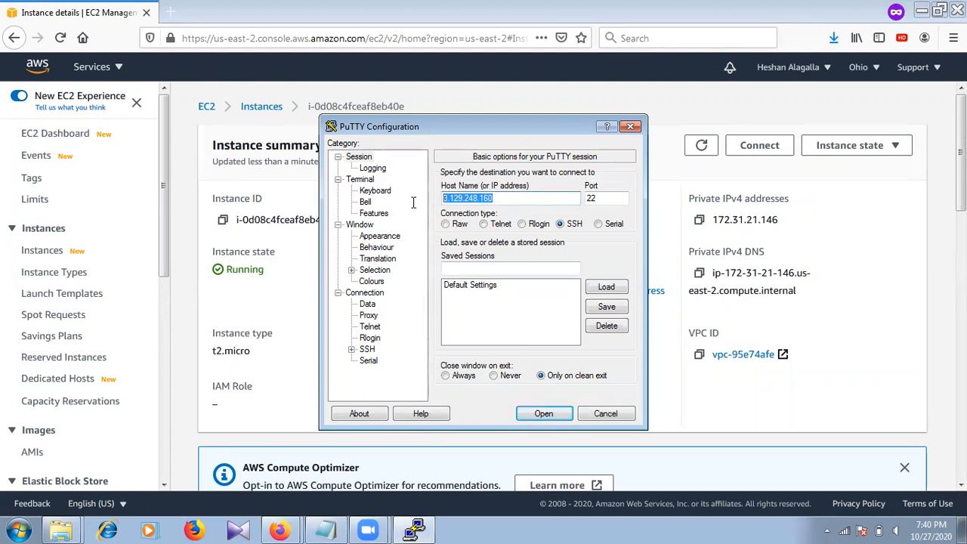
{"action": "left_click", "coordinate": [504, 199]}
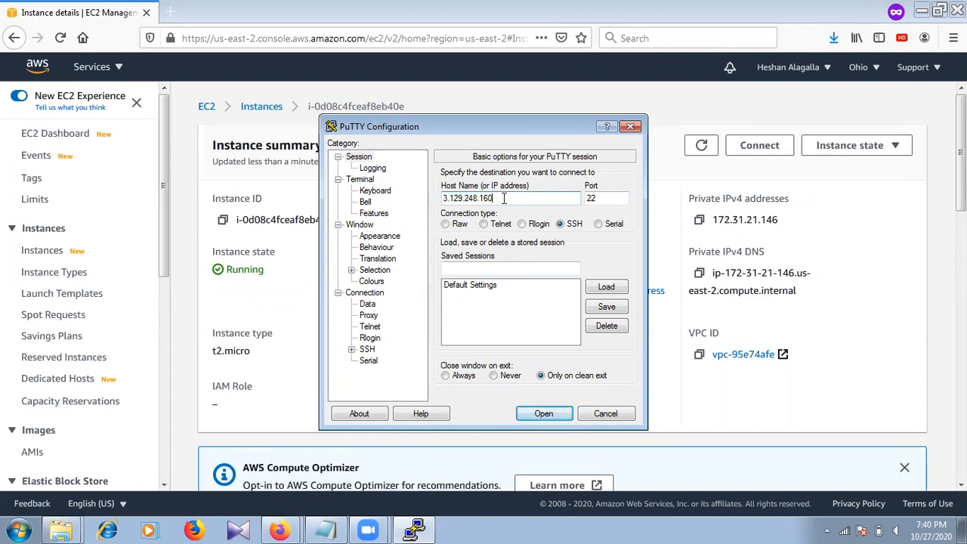
{"action": "left_click_drag", "start_coordinate": [504, 200], "coordinate": [428, 200]}
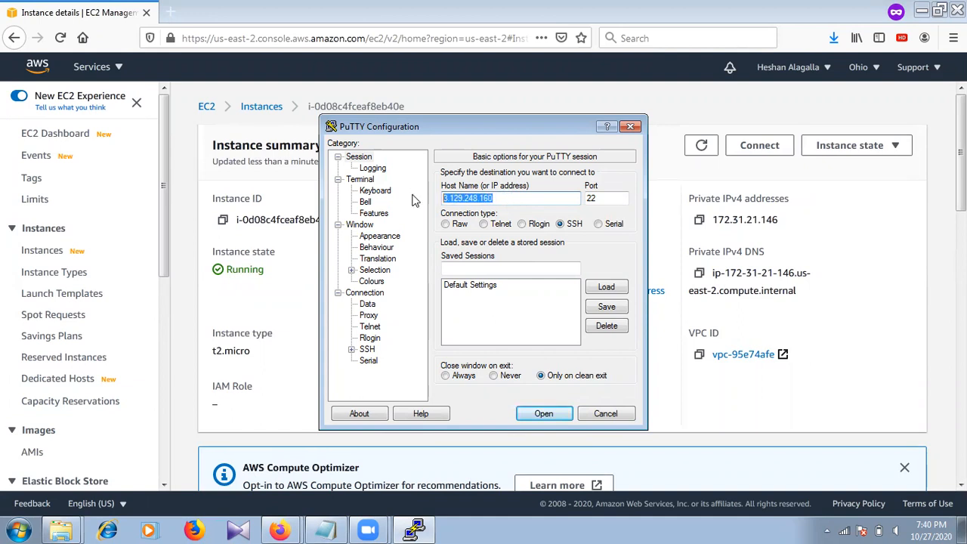
{"action": "left_click", "coordinate": [522, 197]}
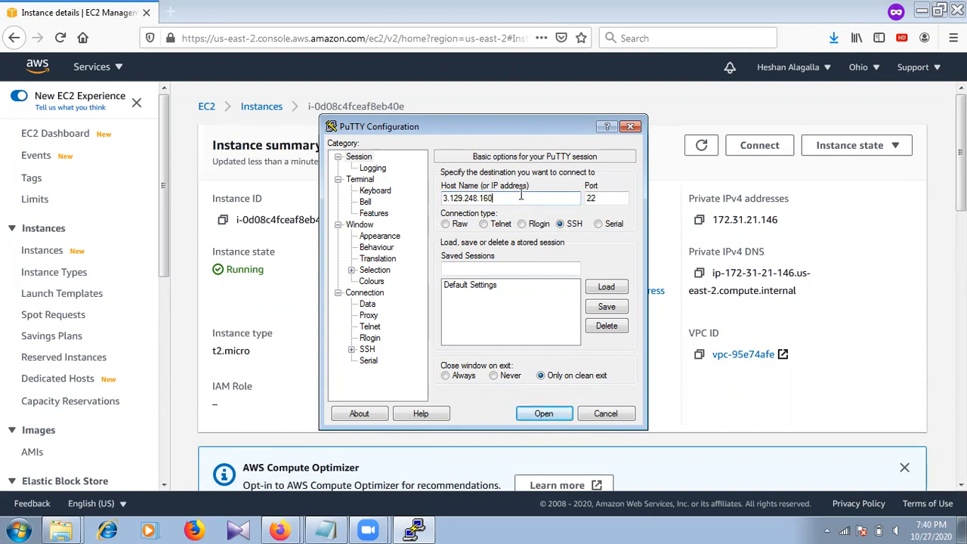
{"action": "left_click_drag", "start_coordinate": [511, 197], "coordinate": [428, 204]}
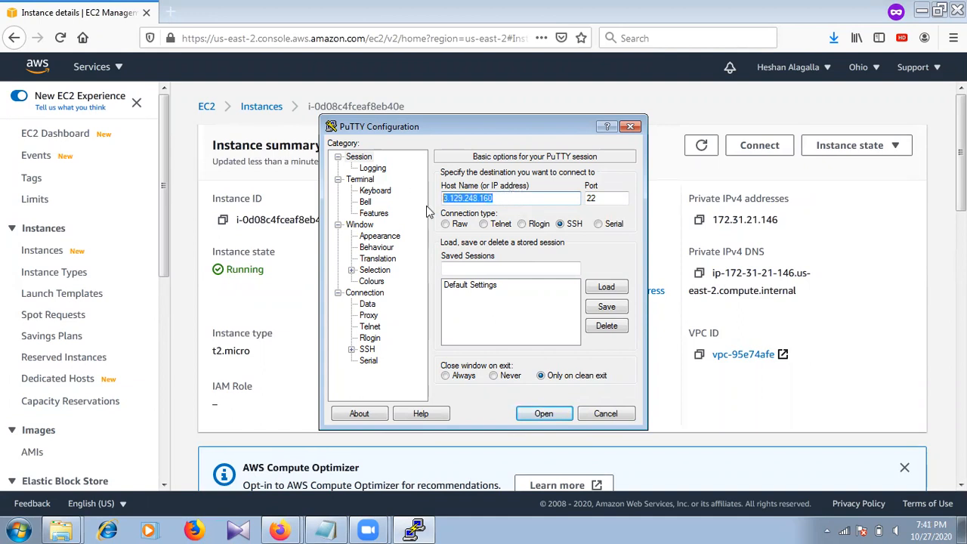
{"action": "left_click", "coordinate": [482, 199]}
{"action": "left_click_drag", "start_coordinate": [503, 199], "coordinate": [424, 202]}
{"action": "left_click", "coordinate": [508, 198]}
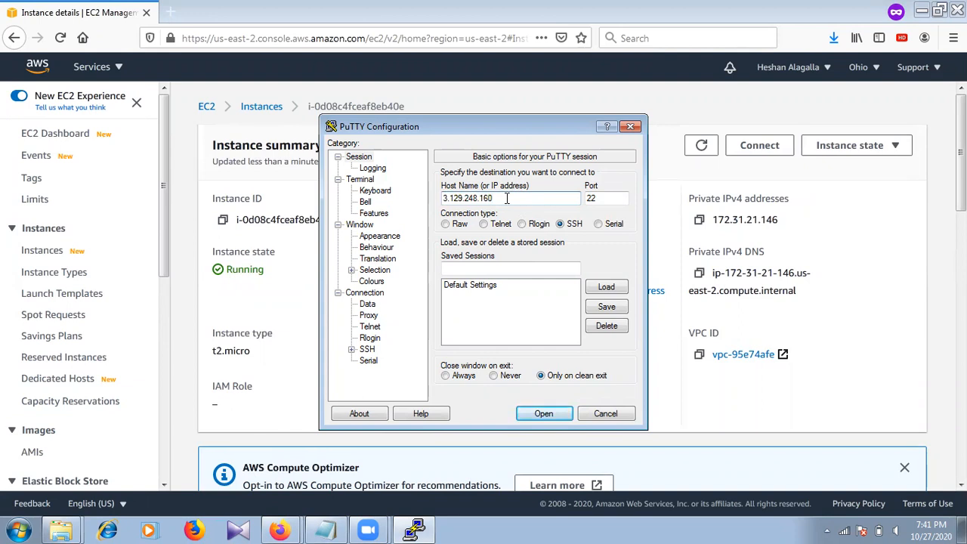
{"action": "left_click_drag", "start_coordinate": [507, 198], "coordinate": [429, 201]}
{"action": "left_click", "coordinate": [452, 197]}
{"action": "left_click_drag", "start_coordinate": [443, 198], "coordinate": [531, 197]}
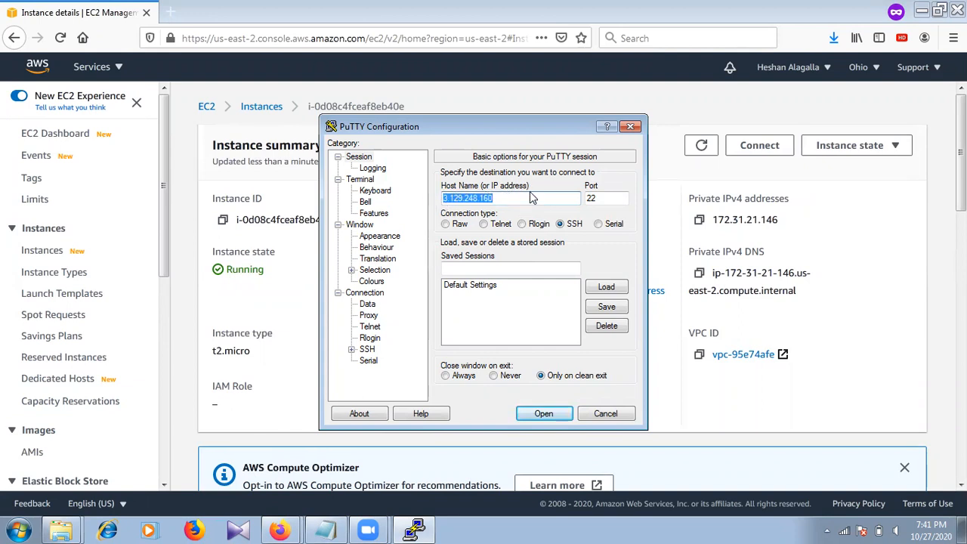
Step: Set cloudprivate from the academics folder on Local Disk (E:) as the private key file for SSH authentication
{"action": "left_click", "coordinate": [351, 350]}
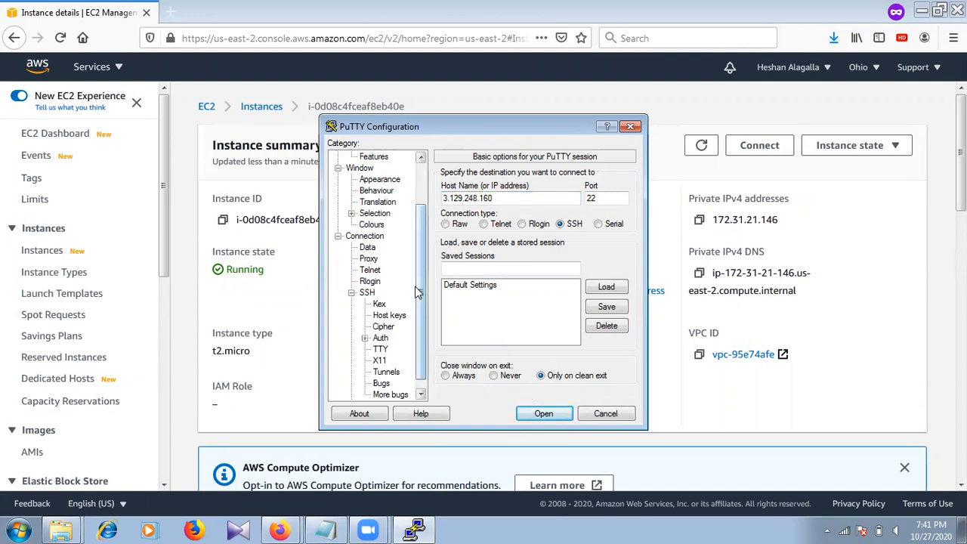
{"action": "left_click", "coordinate": [381, 338]}
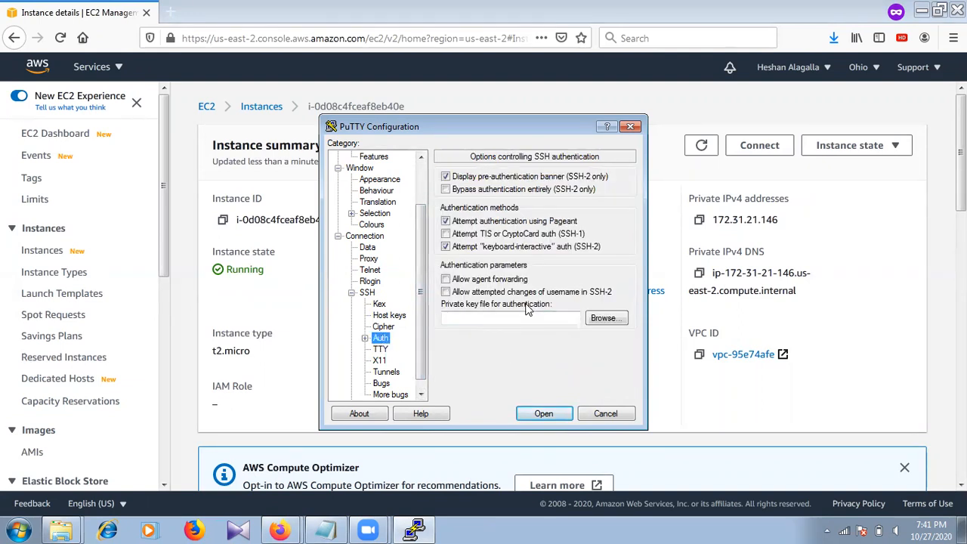
{"action": "left_click", "coordinate": [594, 322]}
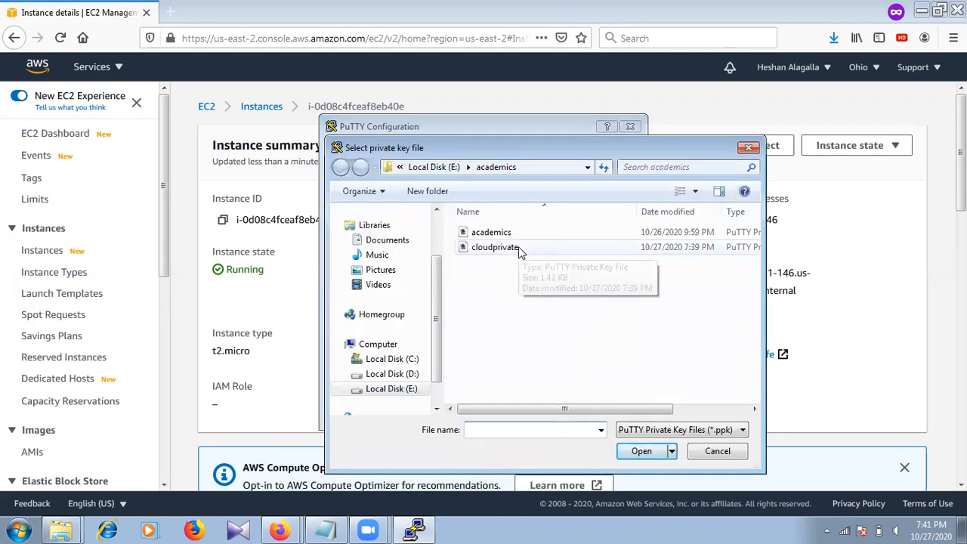
{"action": "left_click", "coordinate": [518, 249]}
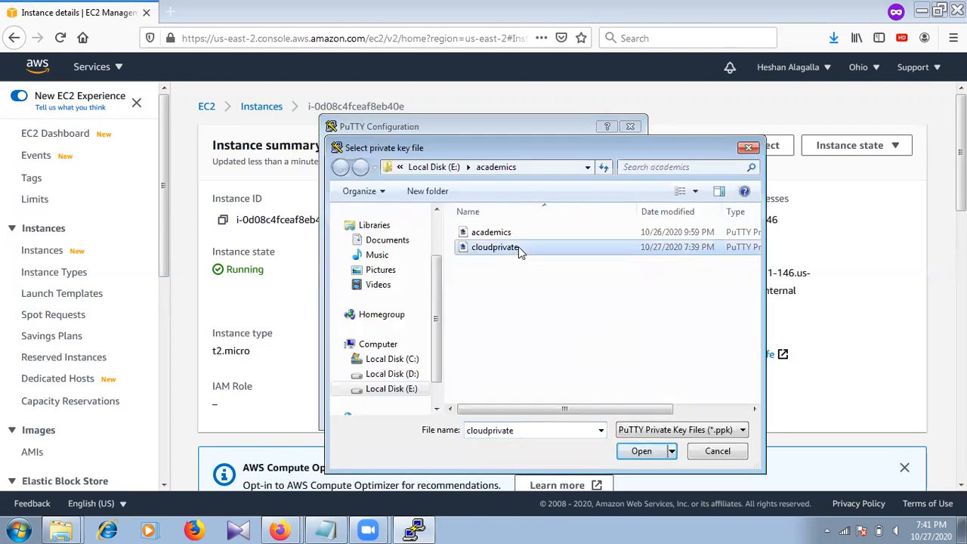
{"action": "left_click", "coordinate": [633, 451]}
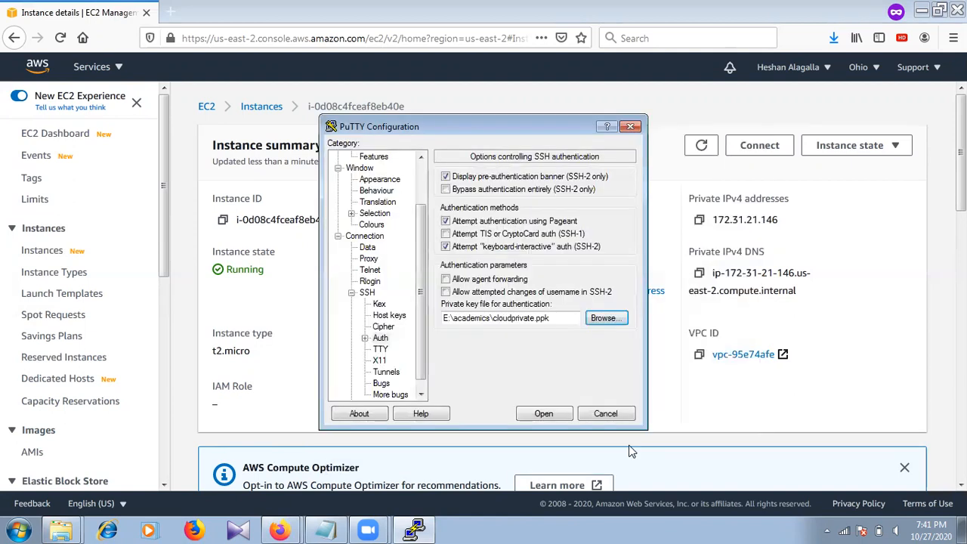
Step: Open the SSH session, trusting and caching the server's host key, and log in as ubuntu
{"action": "left_click", "coordinate": [534, 416]}
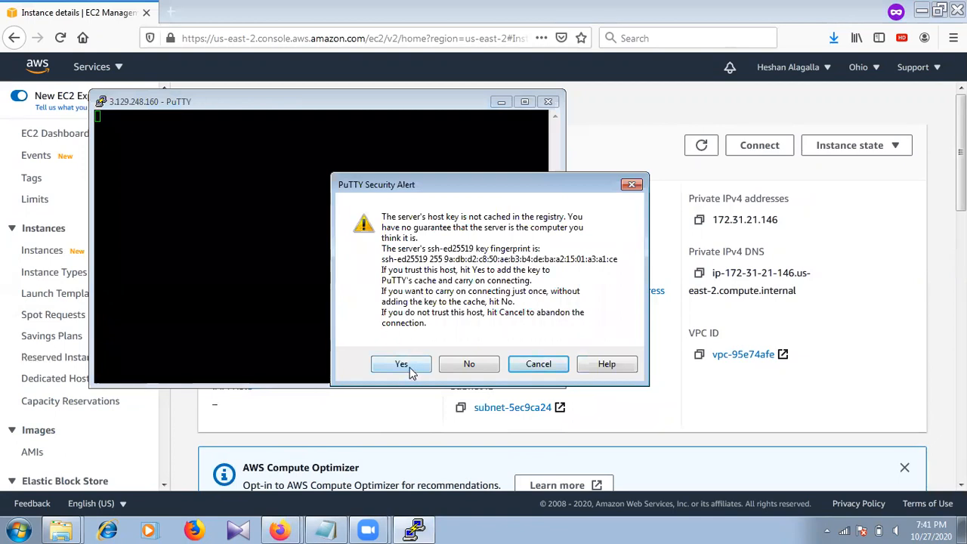
{"action": "left_click", "coordinate": [401, 365]}
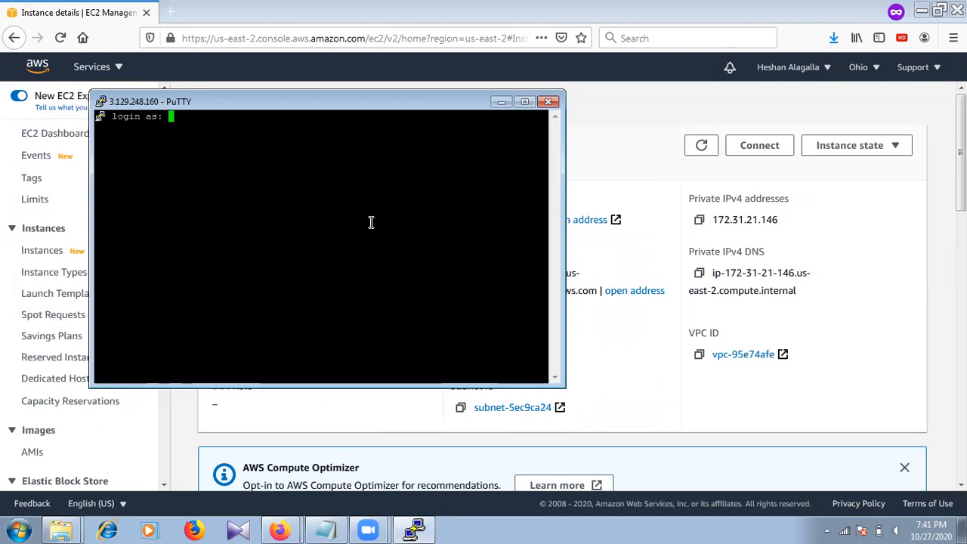
{"action": "type", "text": "ubunut"}
{"action": "key", "text": "BackSpace"}
{"action": "key", "text": "BackSpace"}
{"action": "key", "text": "BackSpace"}
{"action": "key", "text": "BackSpace"}
{"action": "key", "text": "BackSpace"}
{"action": "key", "text": "BackSpace"}
{"action": "type", "text": "ubuntu"}
{"action": "key", "text": "Return"}
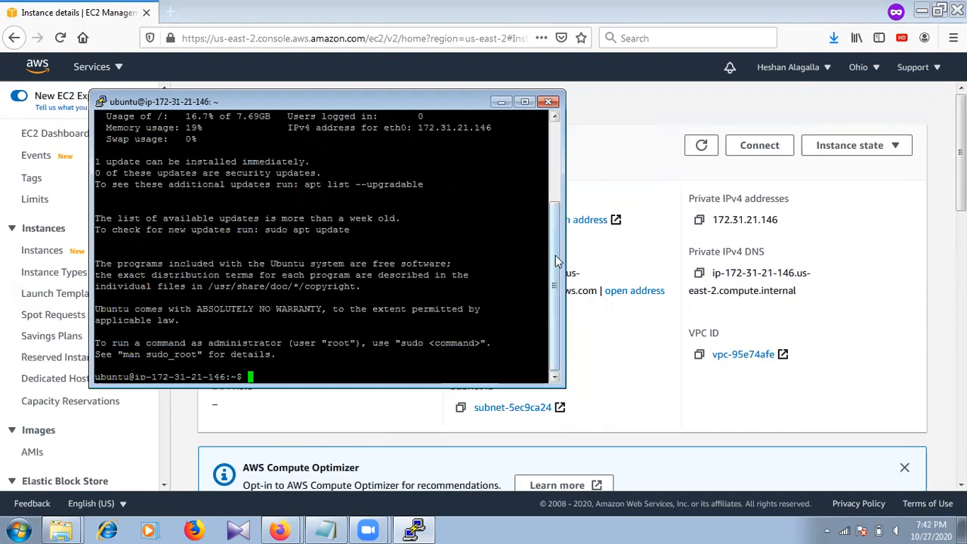
Step: Review the Ubuntu login message and highlight the IPv4 address listed for eth0 in the system information
{"action": "left_click_drag", "start_coordinate": [556, 264], "coordinate": [559, 215]}
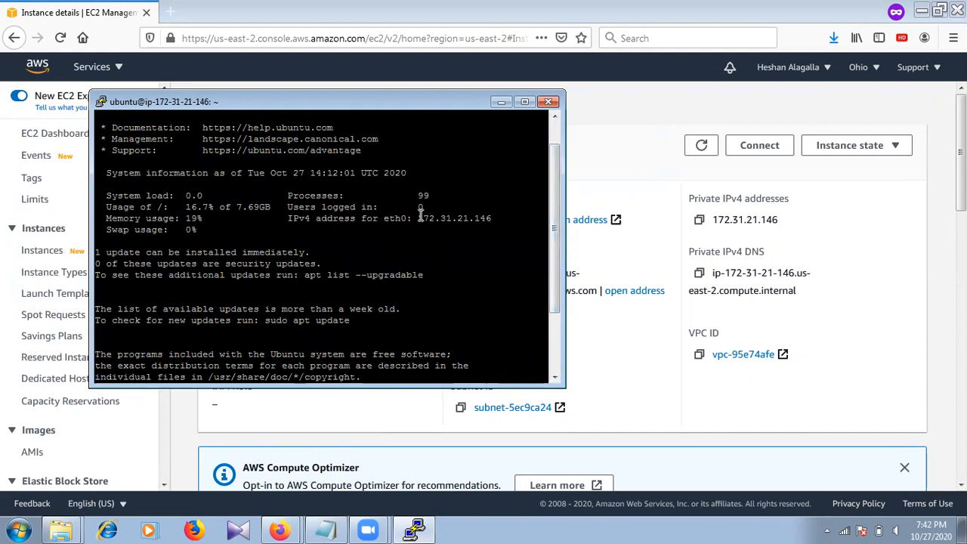
{"action": "left_click_drag", "start_coordinate": [419, 218], "coordinate": [550, 220]}
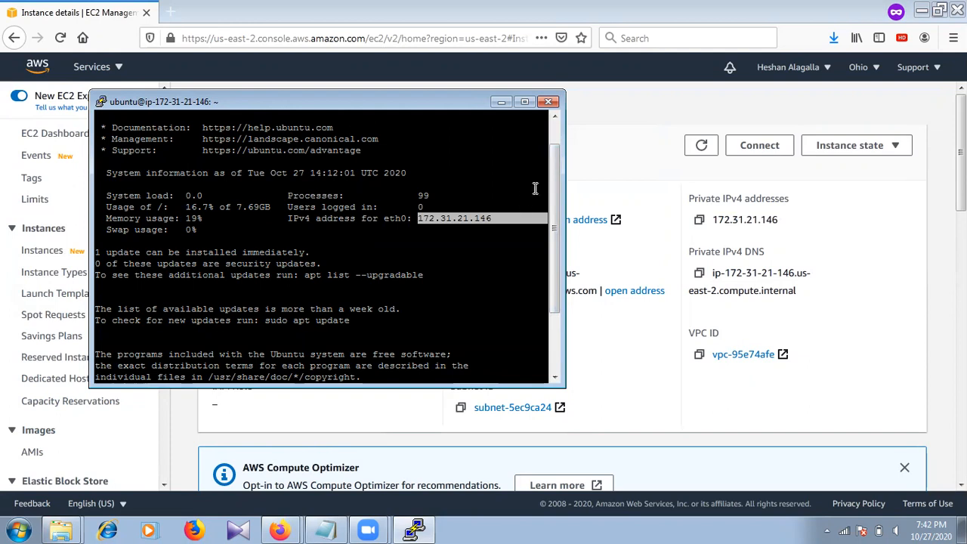
{"action": "left_click_drag", "start_coordinate": [552, 195], "coordinate": [553, 238]}
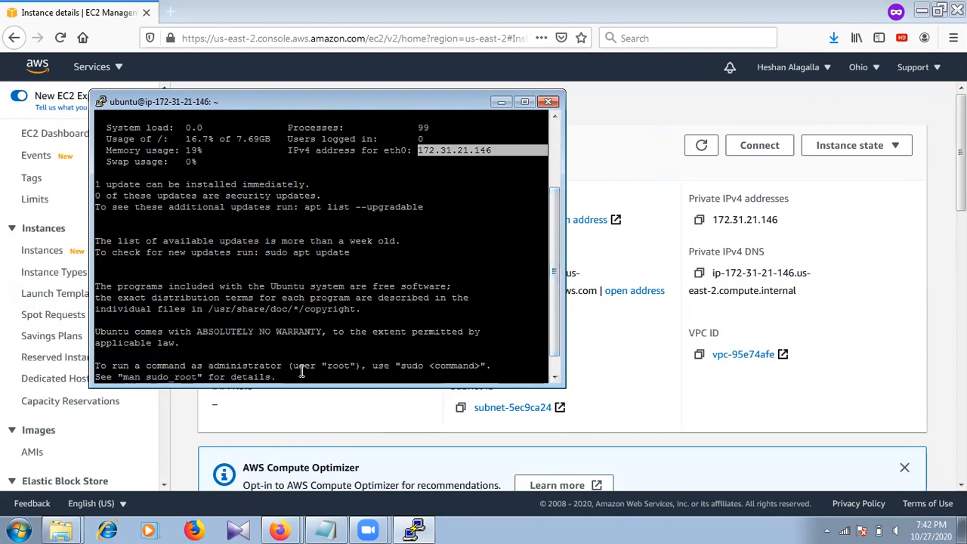
Step: List the contents of the ubuntu user's home directory by running ls in the SSH session
{"action": "left_click_drag", "start_coordinate": [553, 274], "coordinate": [558, 287]}
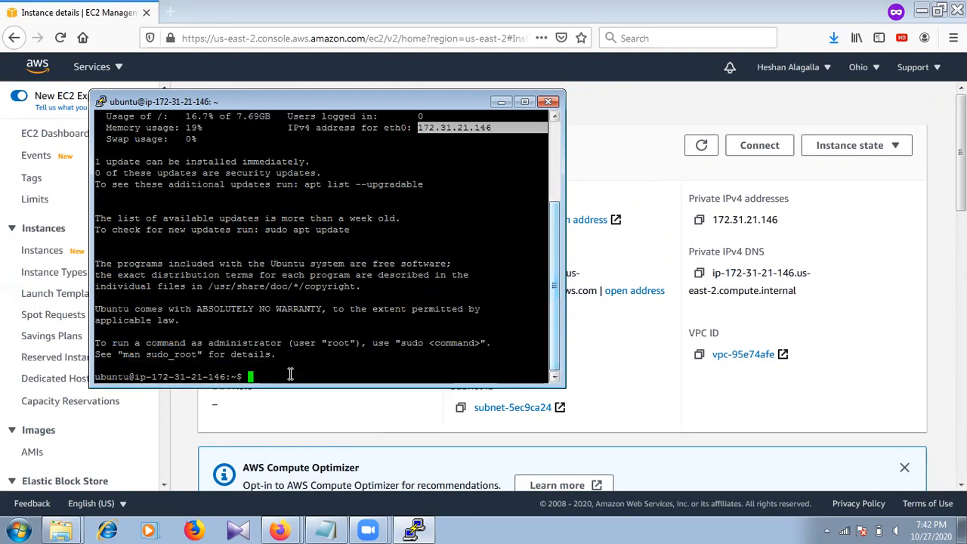
{"action": "left_click", "coordinate": [271, 376]}
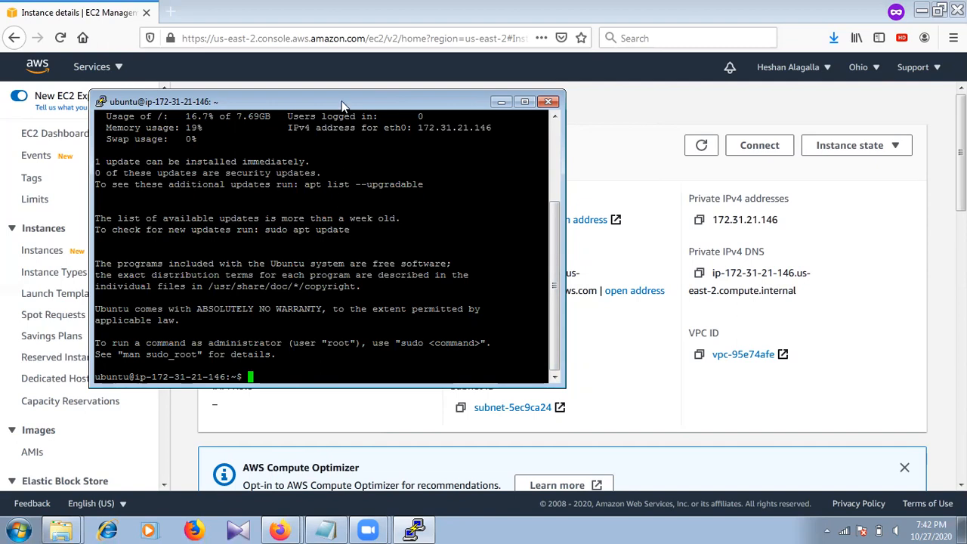
{"action": "left_click_drag", "start_coordinate": [342, 103], "coordinate": [439, 100]}
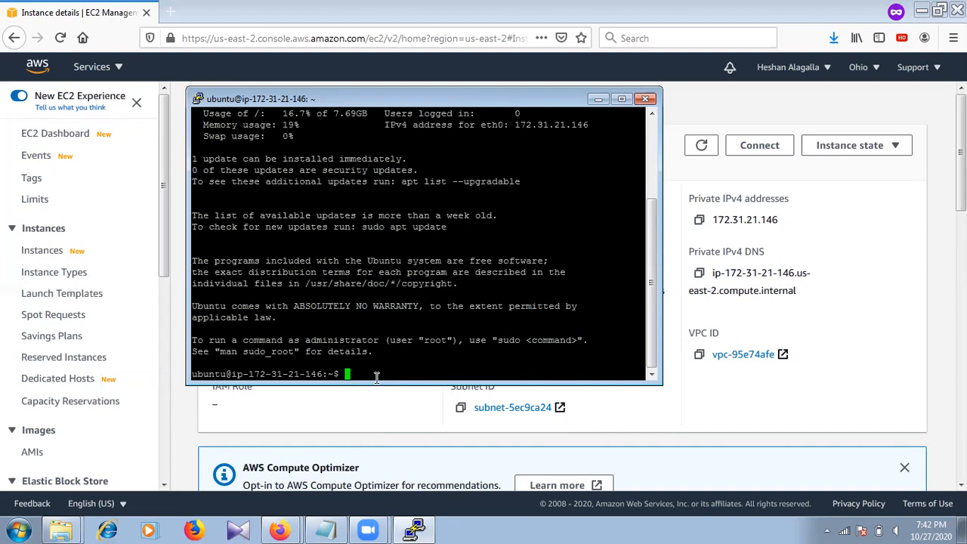
{"action": "type", "text": "ls"}
{"action": "key", "text": "Return"}
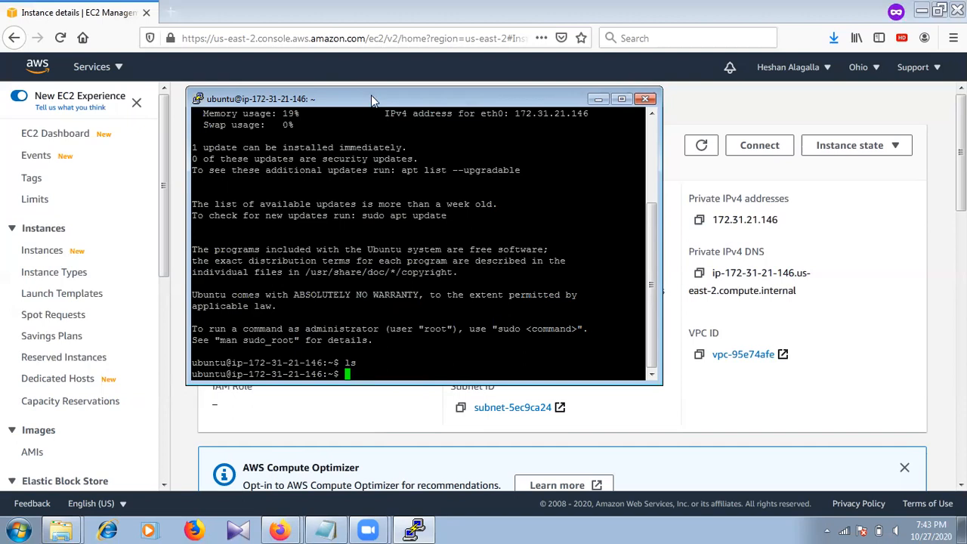
Step: Look back over the SSH session output and switch to the EC2 instance summary in Firefox
{"action": "left_click_drag", "start_coordinate": [371, 96], "coordinate": [435, 93]}
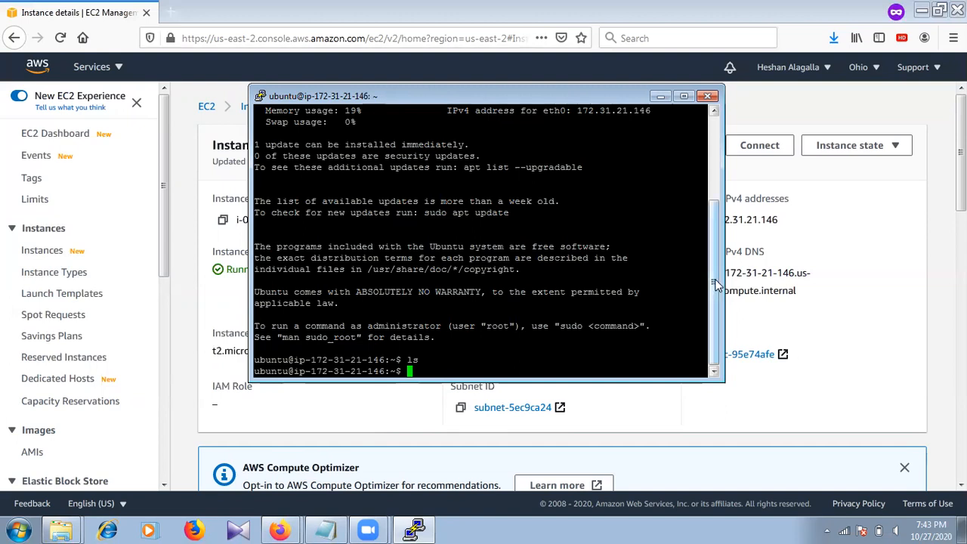
{"action": "scroll", "coordinate": [710, 235], "scroll_direction": "up", "scroll_amount": 4}
{"action": "scroll", "coordinate": [710, 229], "scroll_direction": "down", "scroll_amount": 4}
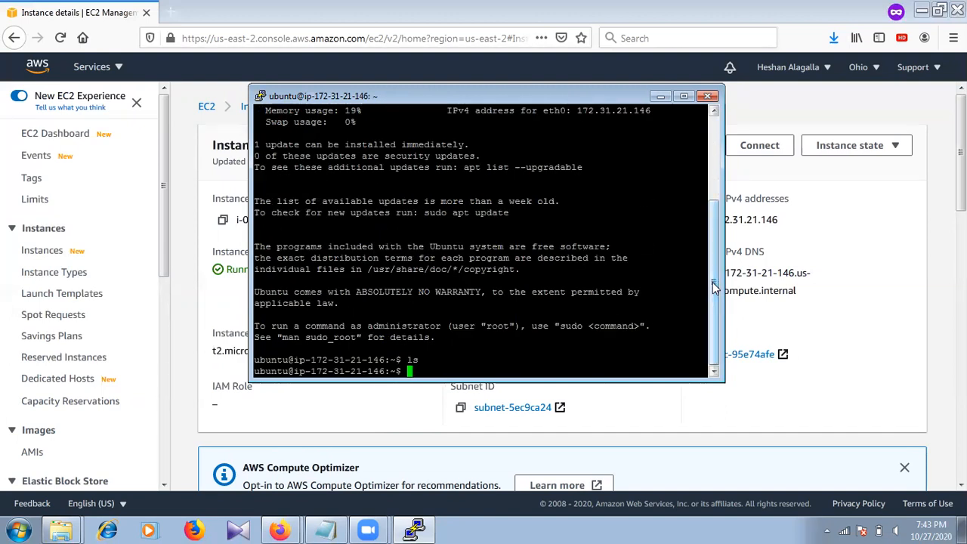
{"action": "scroll", "coordinate": [716, 226], "scroll_direction": "up", "scroll_amount": 4}
{"action": "left_click_drag", "start_coordinate": [718, 166], "coordinate": [718, 298]}
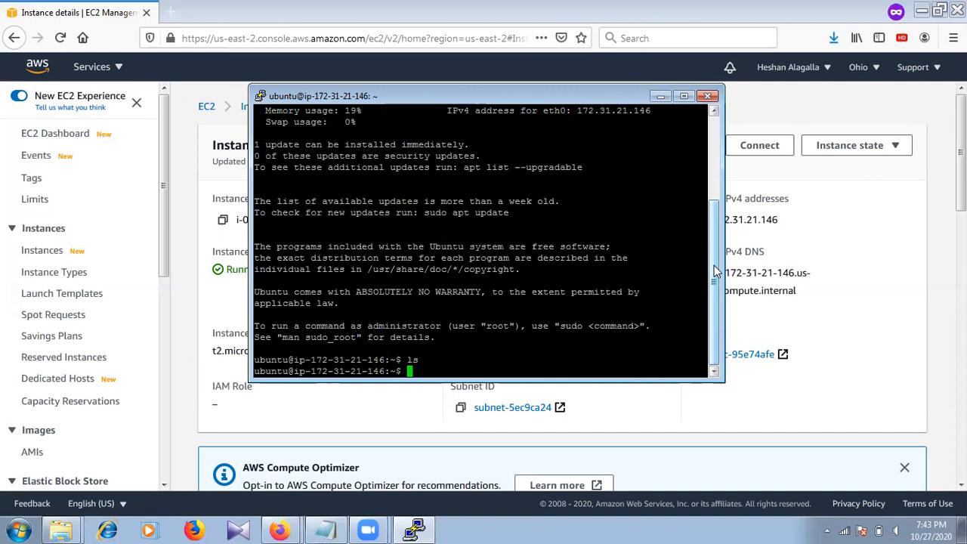
{"action": "left_click", "coordinate": [922, 13]}
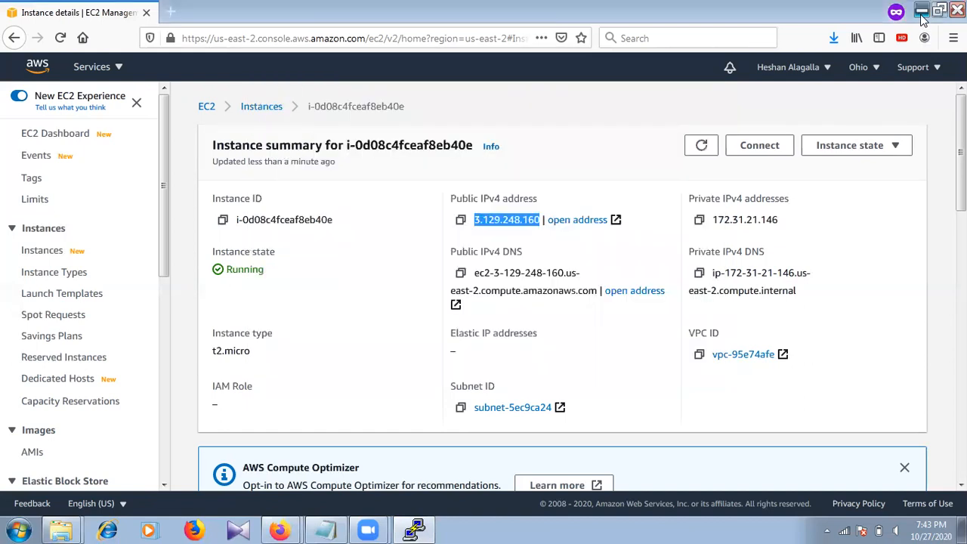